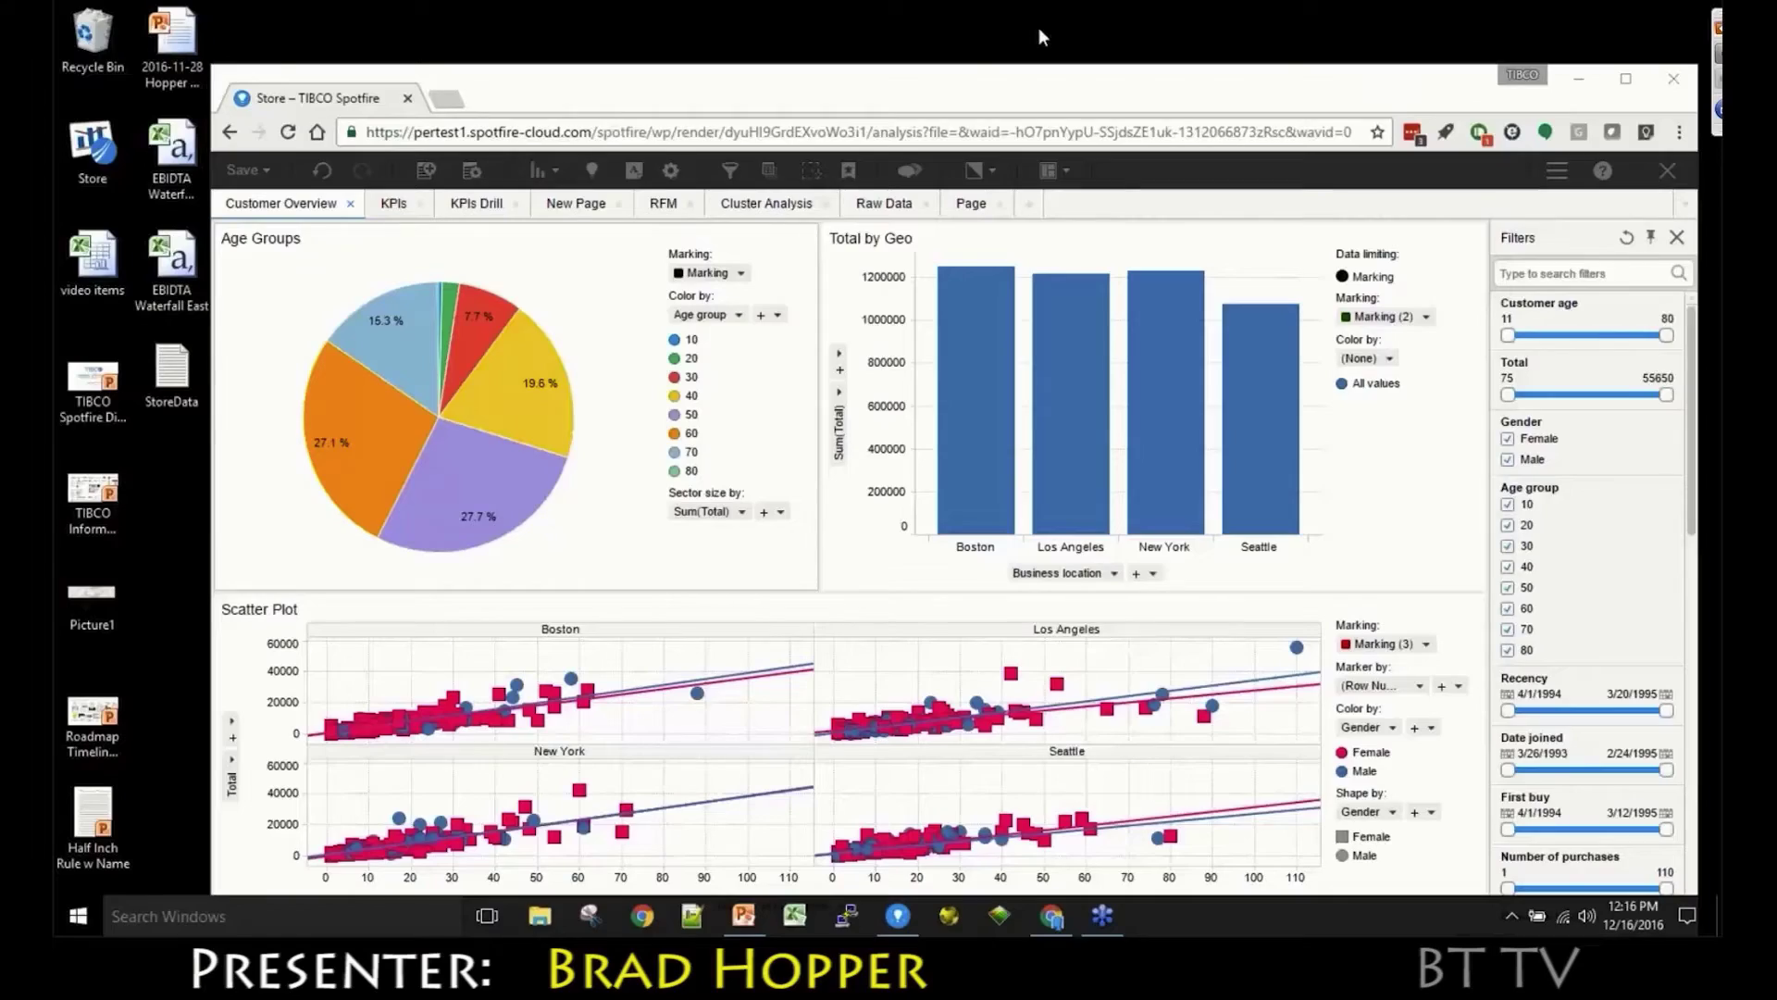
- Add the EBIDTA Waterfall West data file from the desktop to the open Store analysis
click(1368, 97)
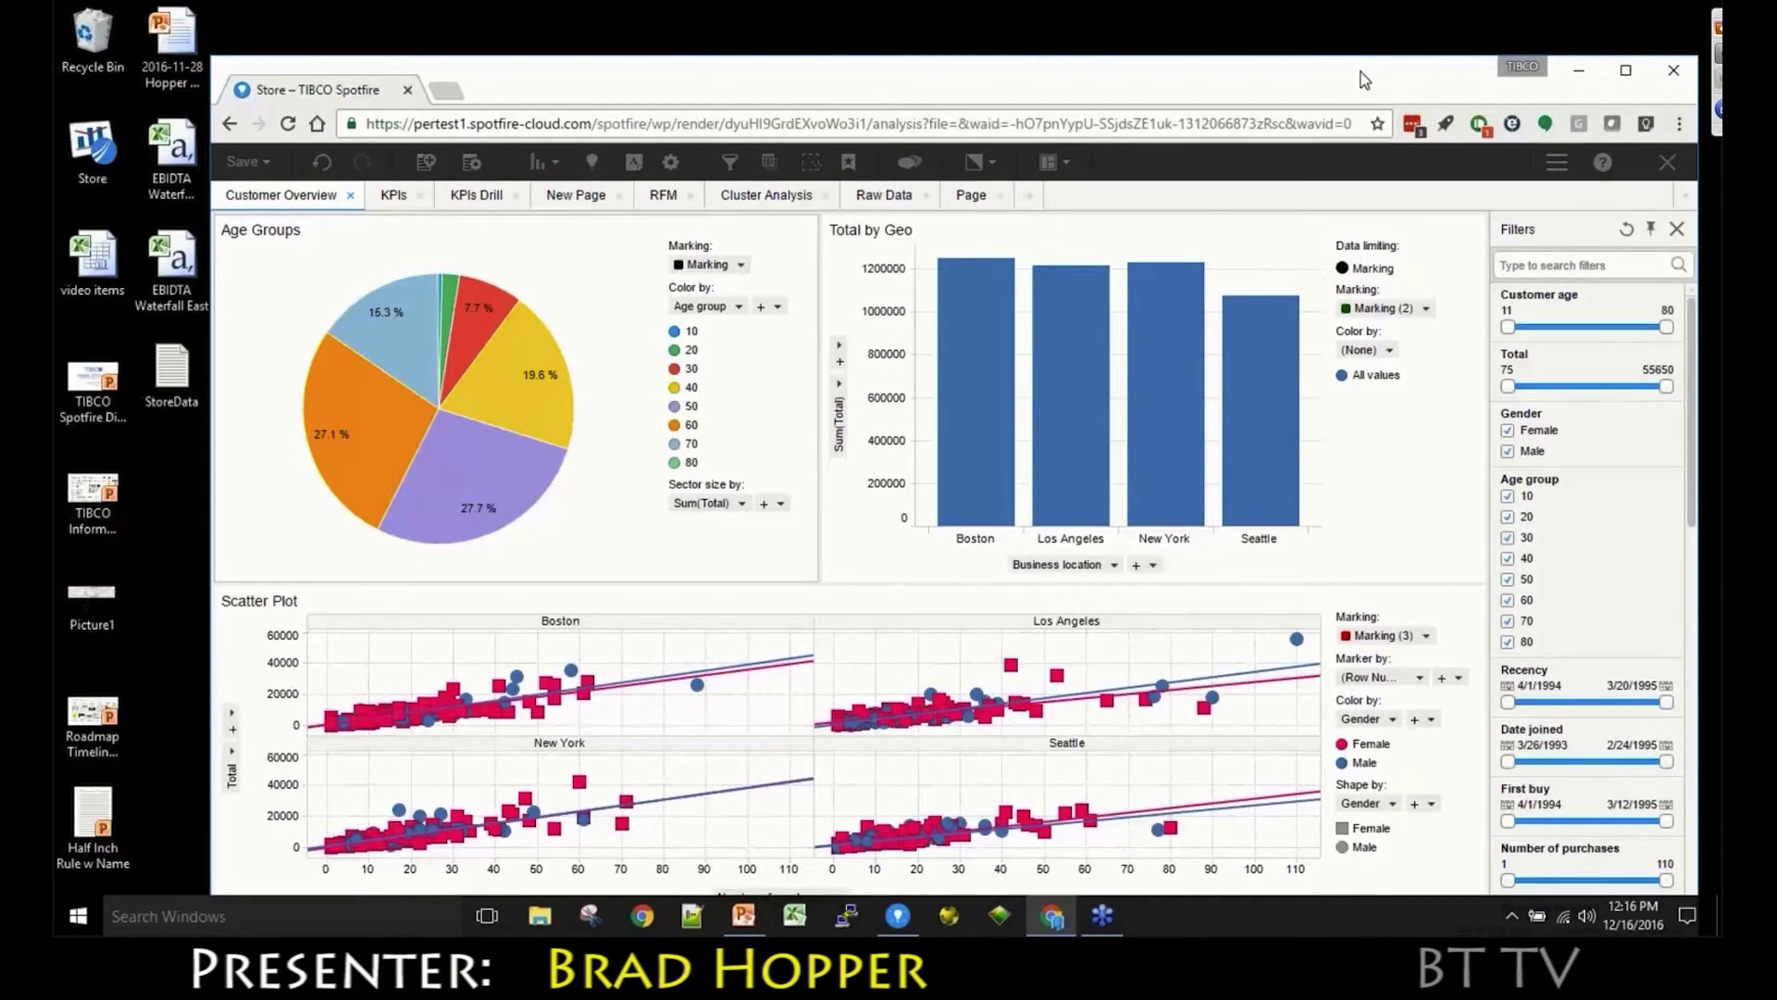
drag(1368, 96, 1375, 35)
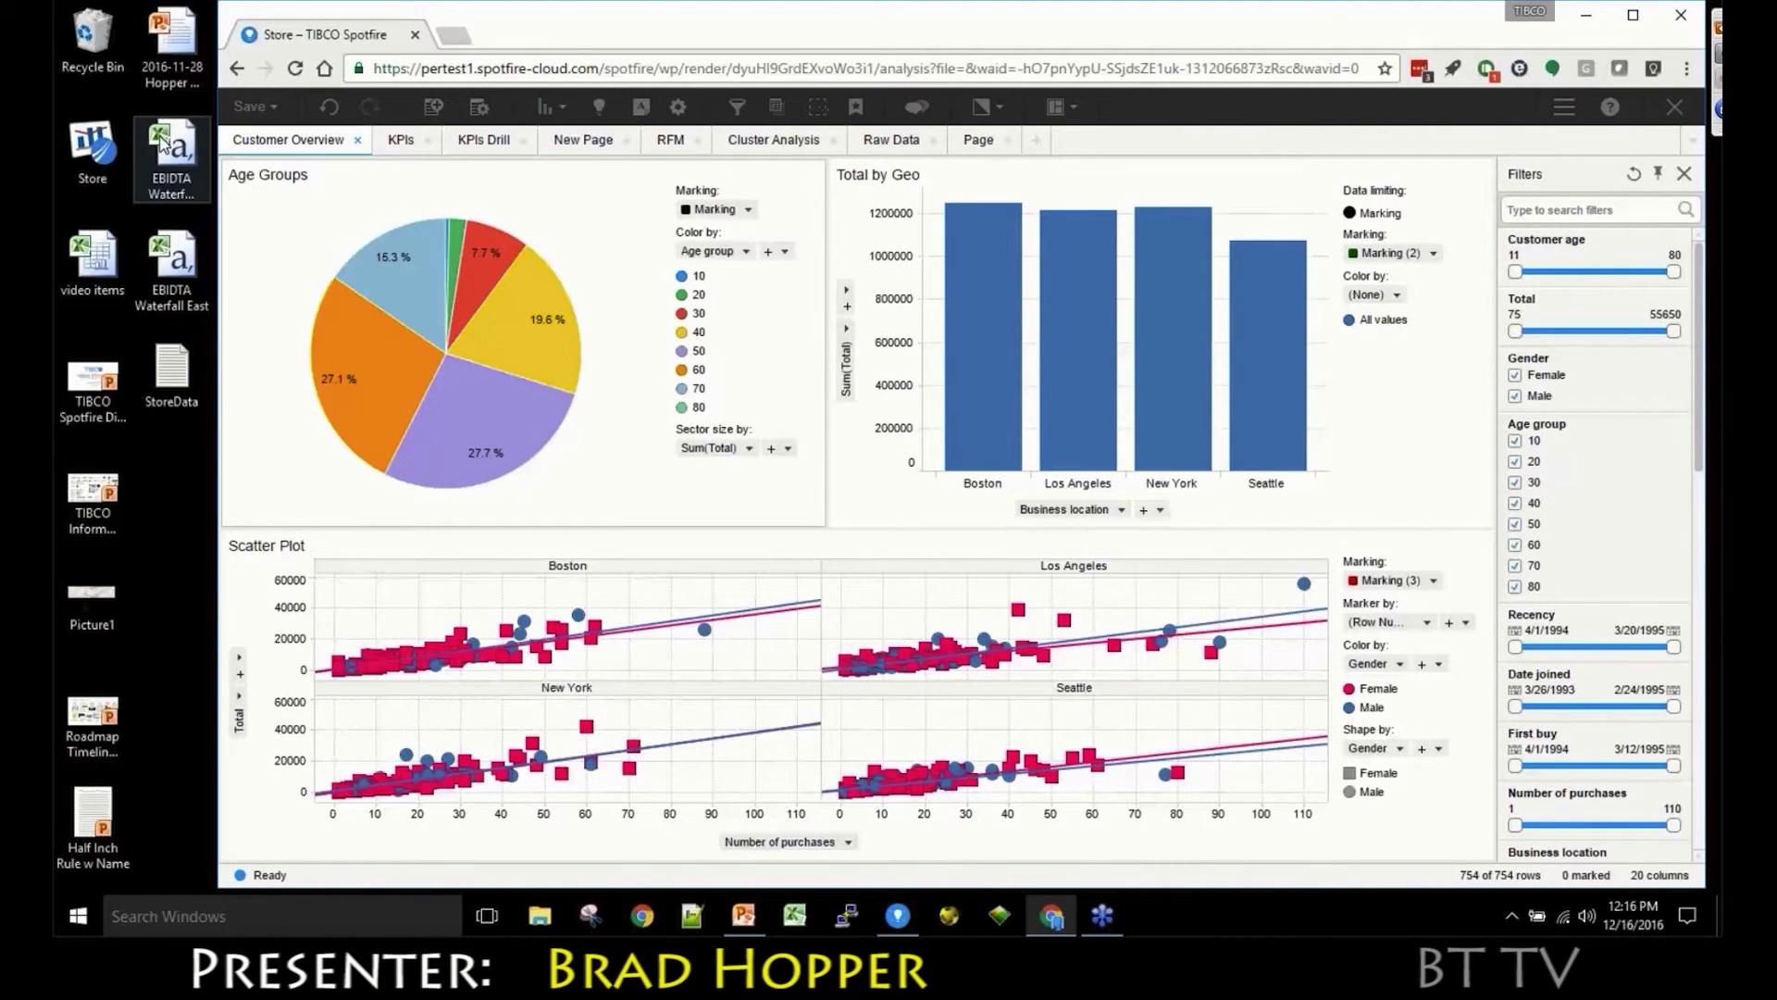
drag(162, 141, 853, 428)
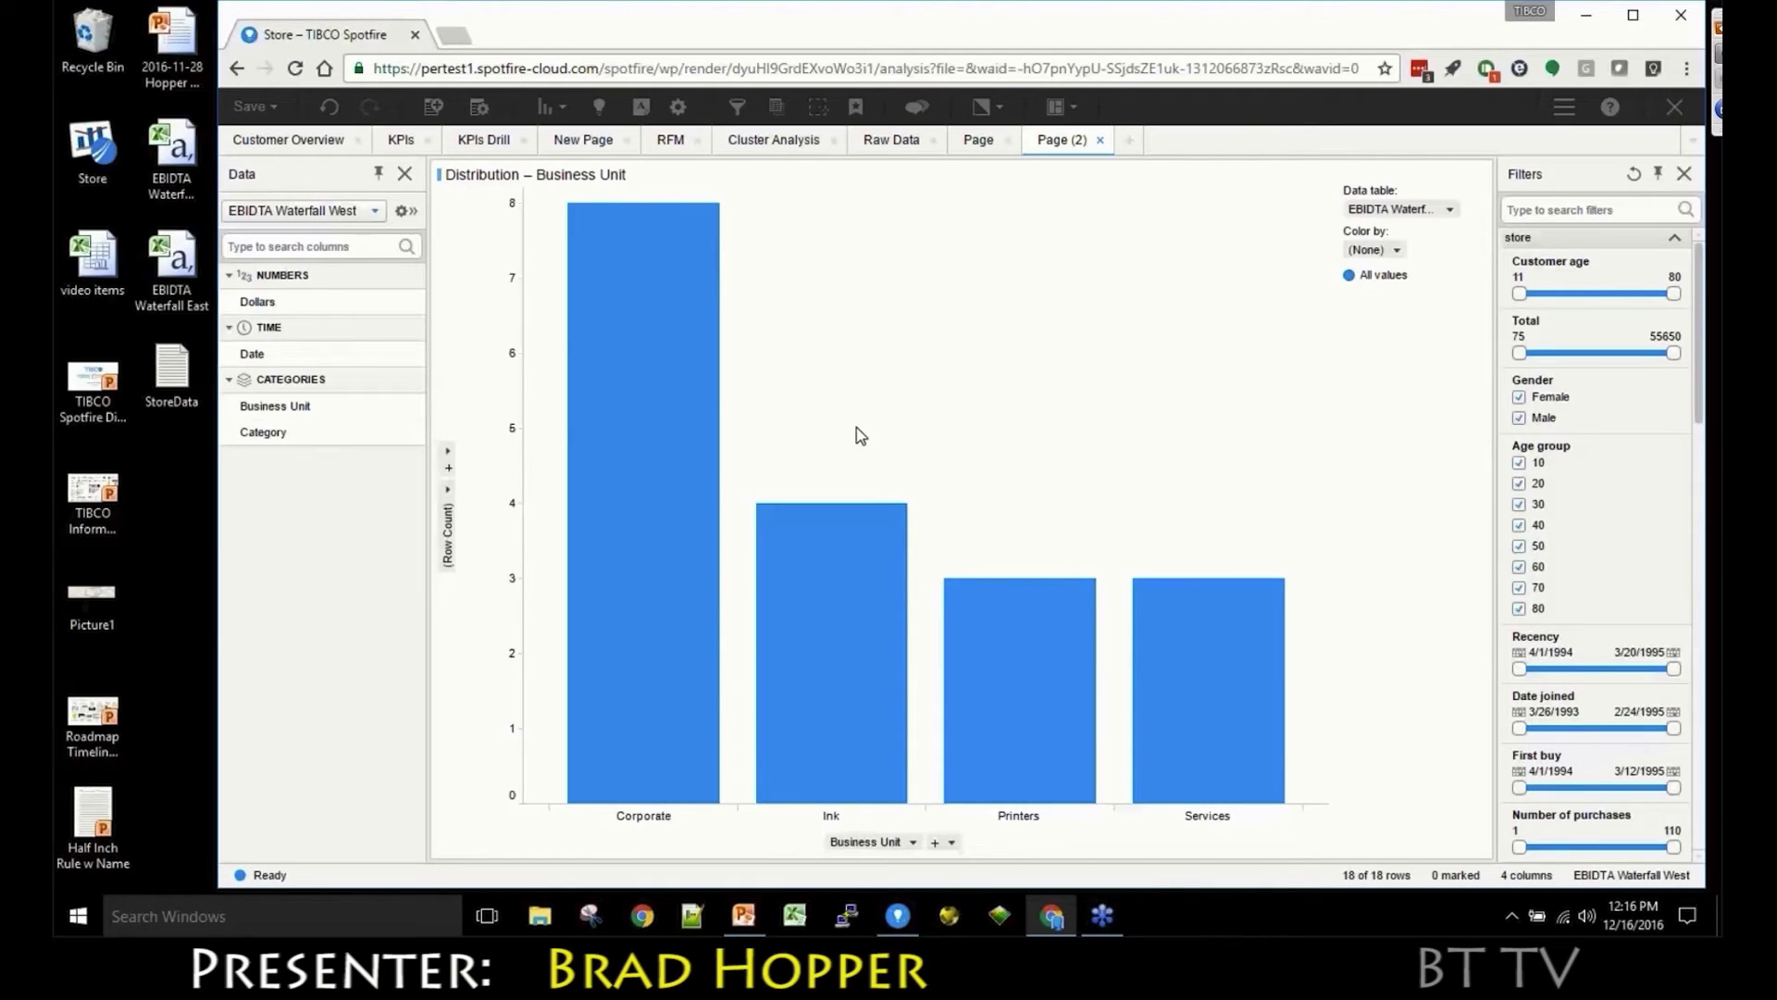
- Look through the existing Customer Overview, KPIs, RFM and Cluster Analysis pages and return to Page (2)
click(291, 149)
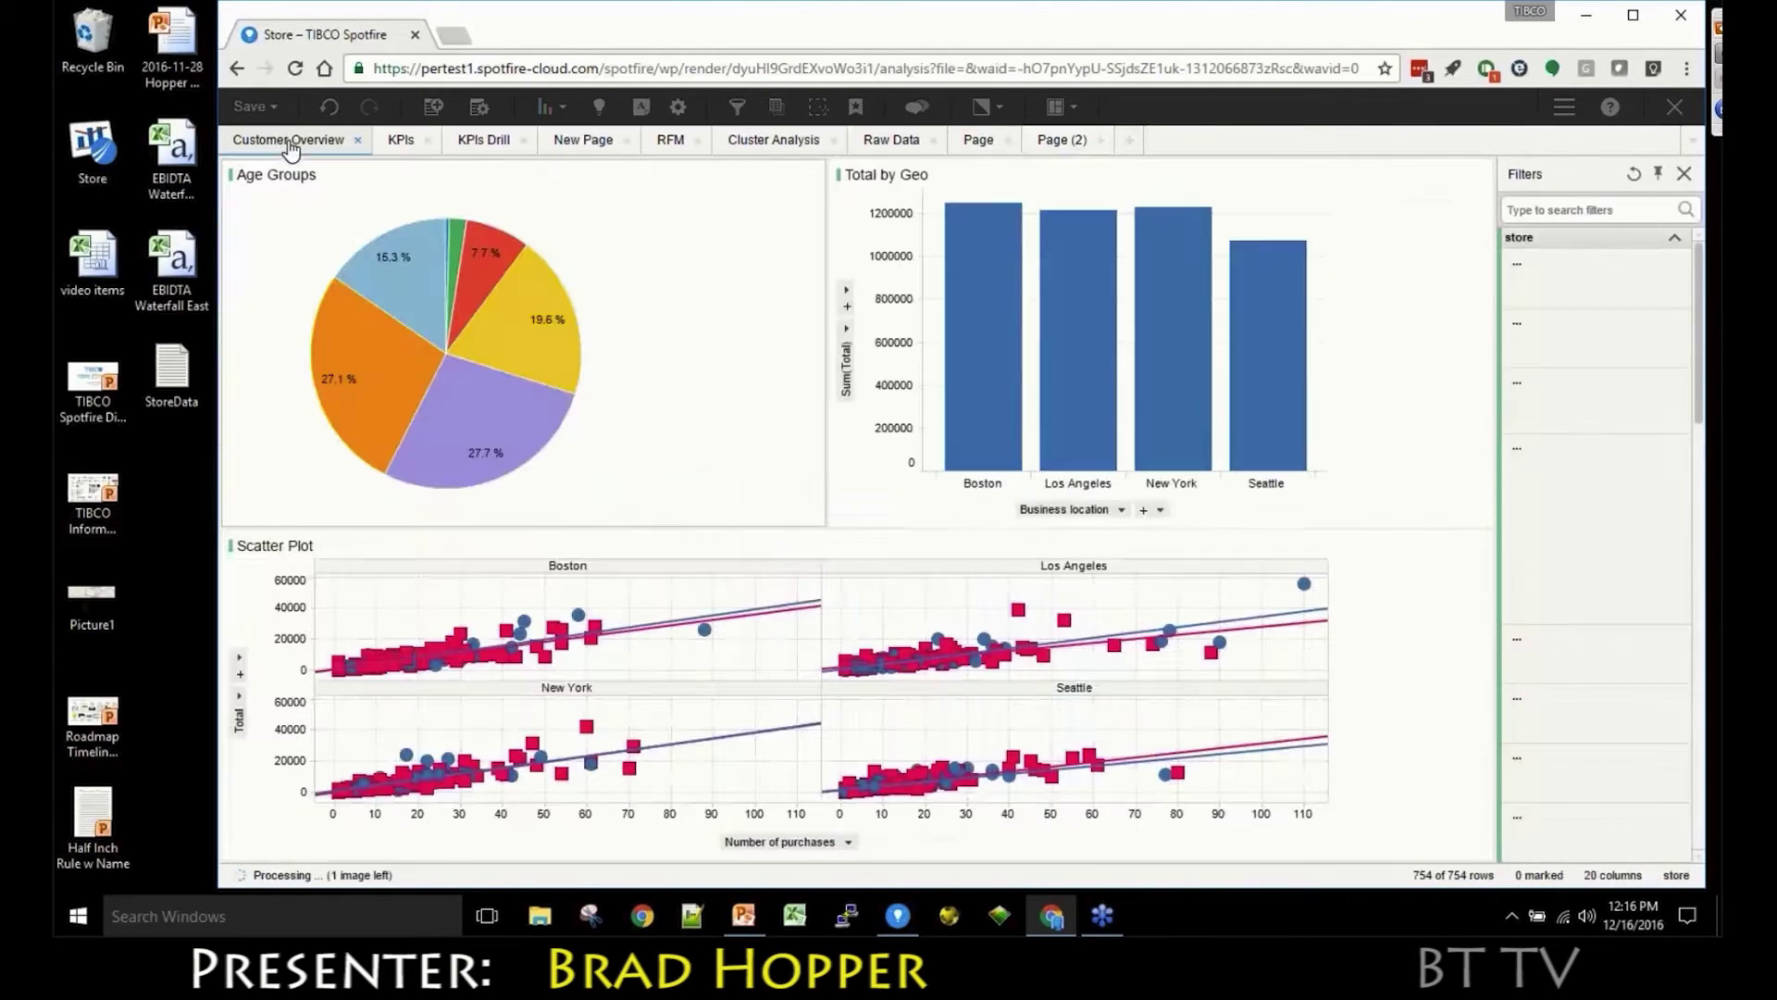
click(400, 141)
click(673, 140)
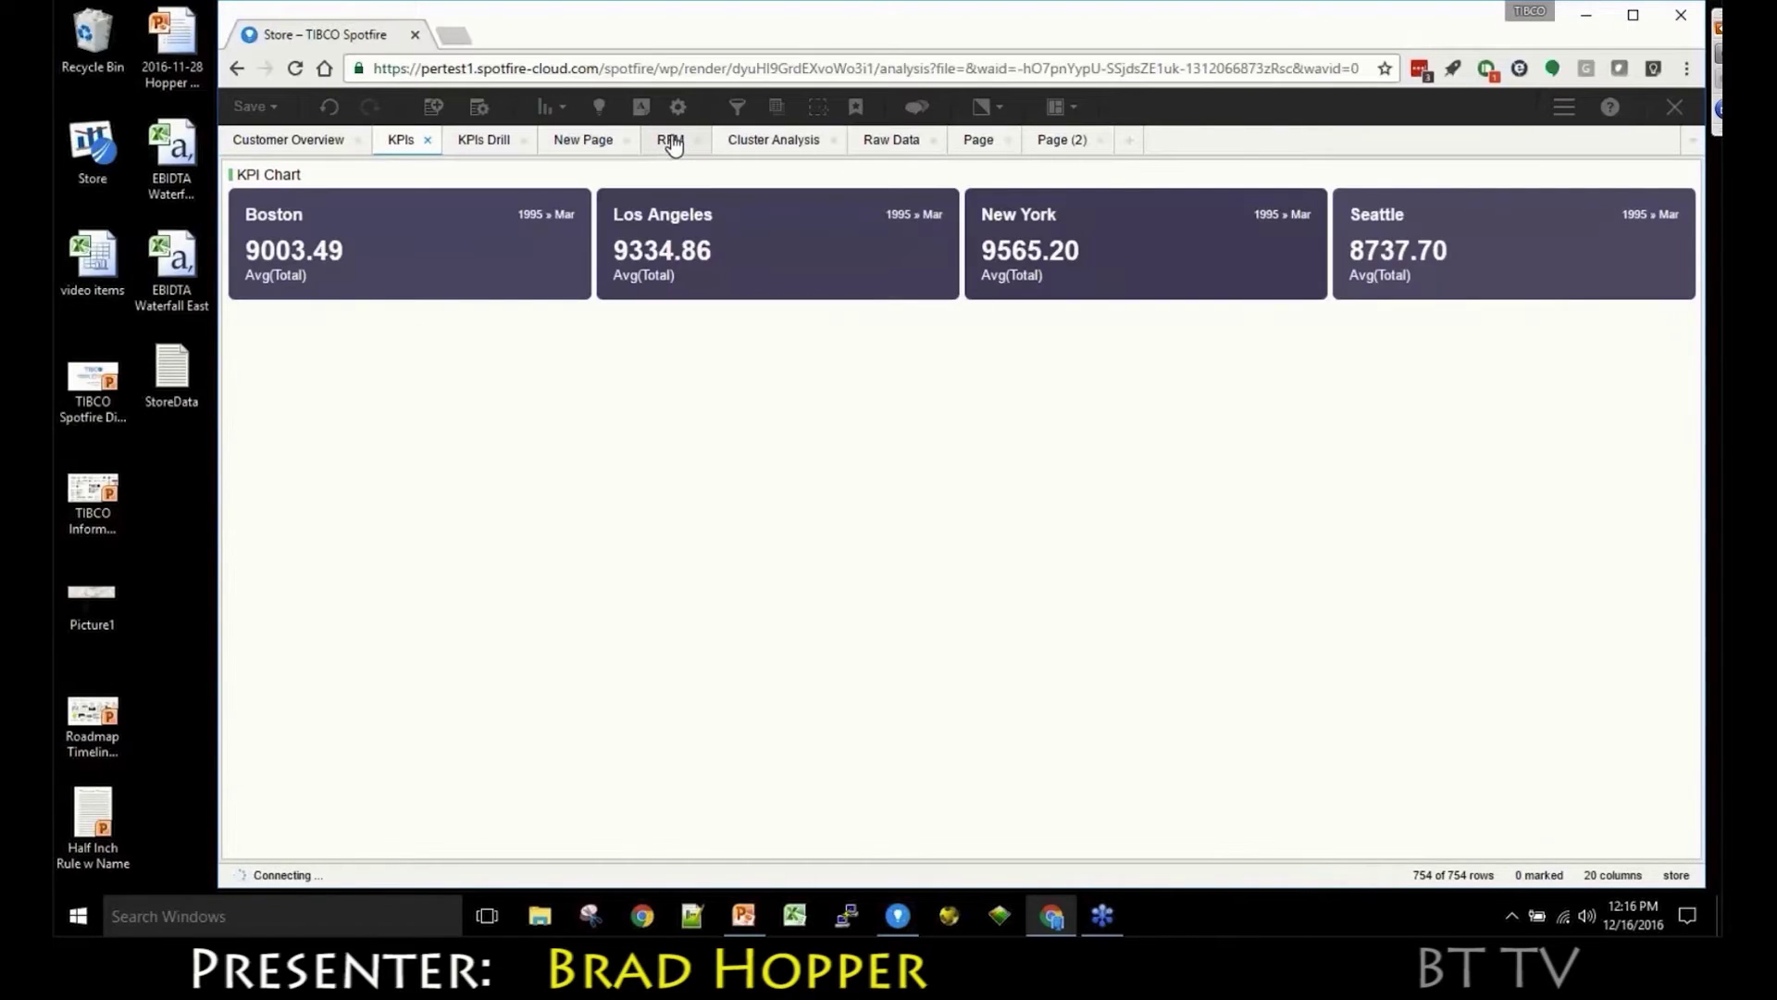
click(755, 141)
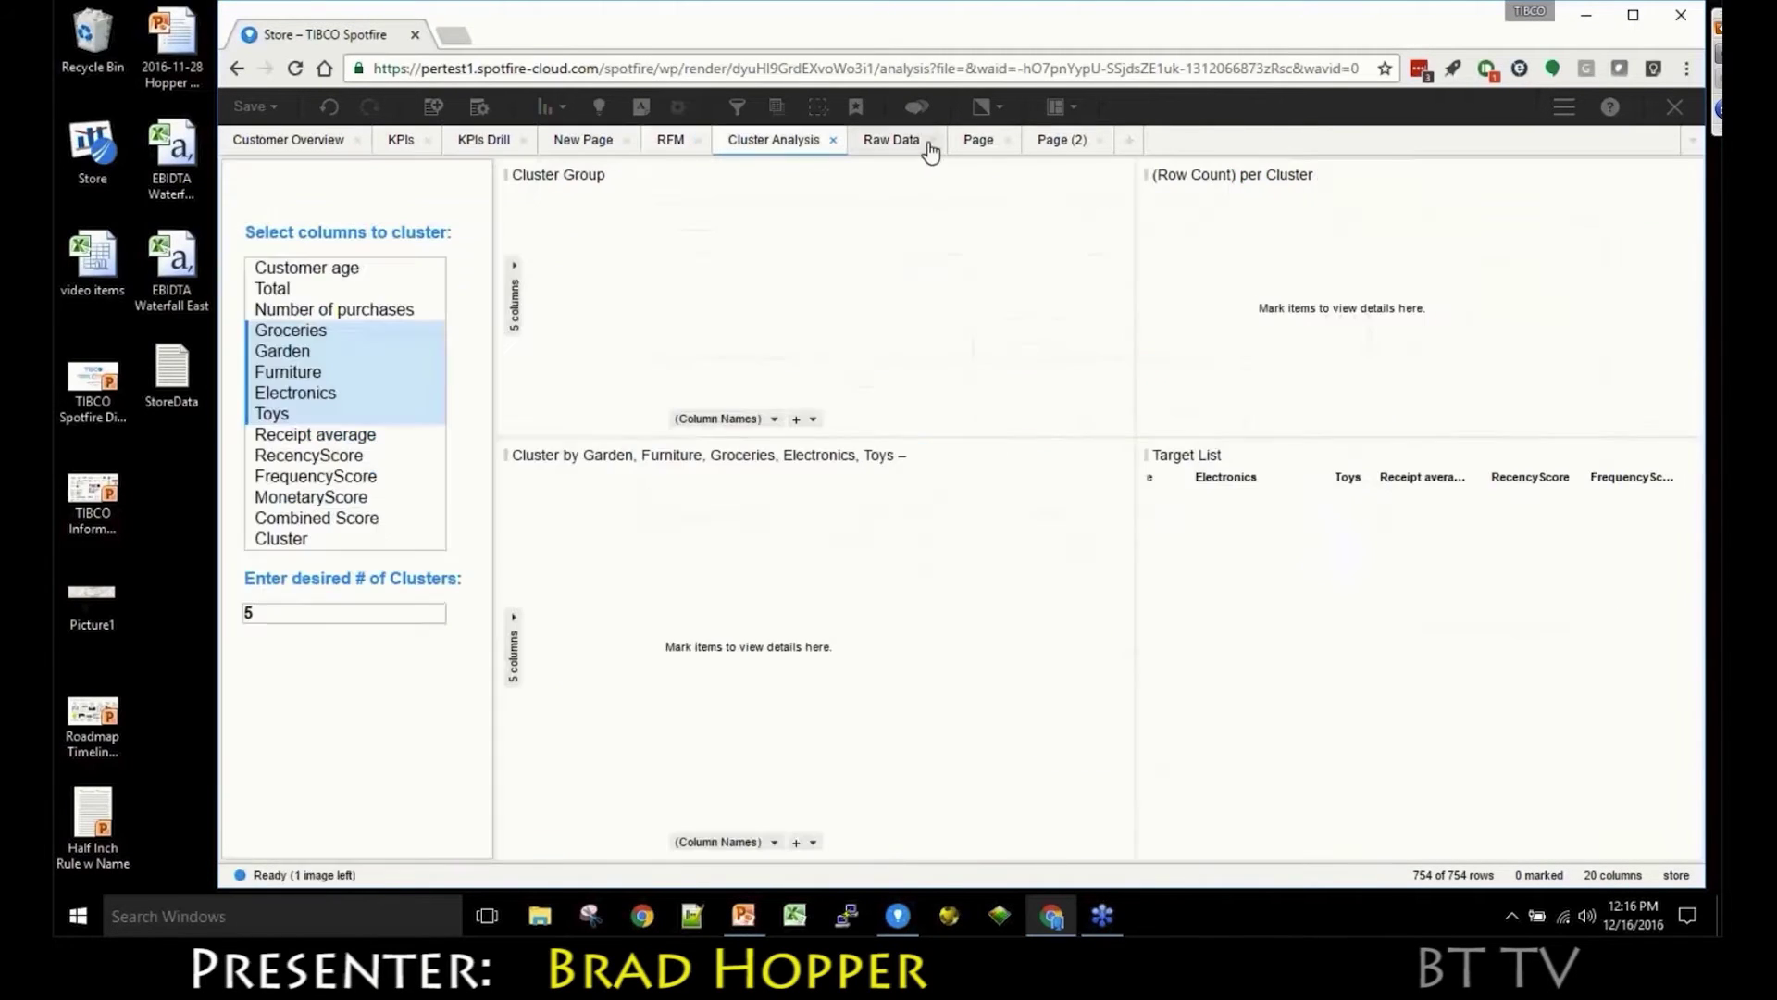
click(1055, 142)
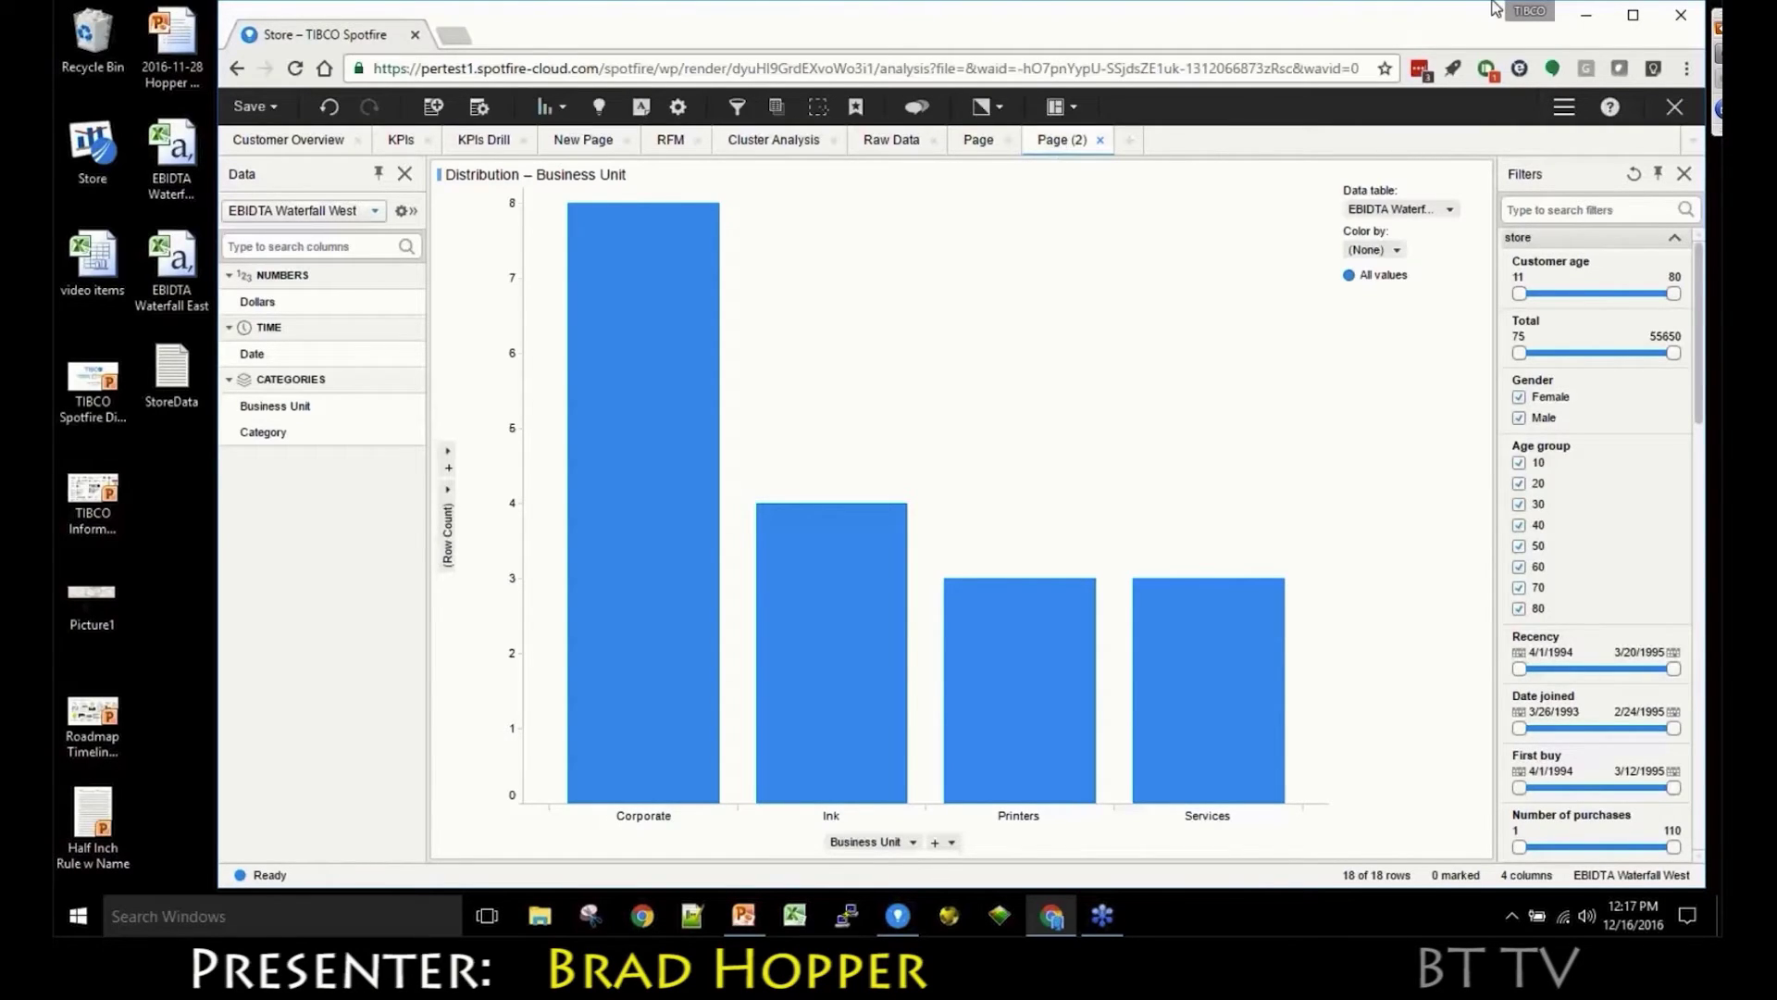
- Maximize the browser window and set the value axis of the Business Unit bar chart to the Dollars column
click(1631, 17)
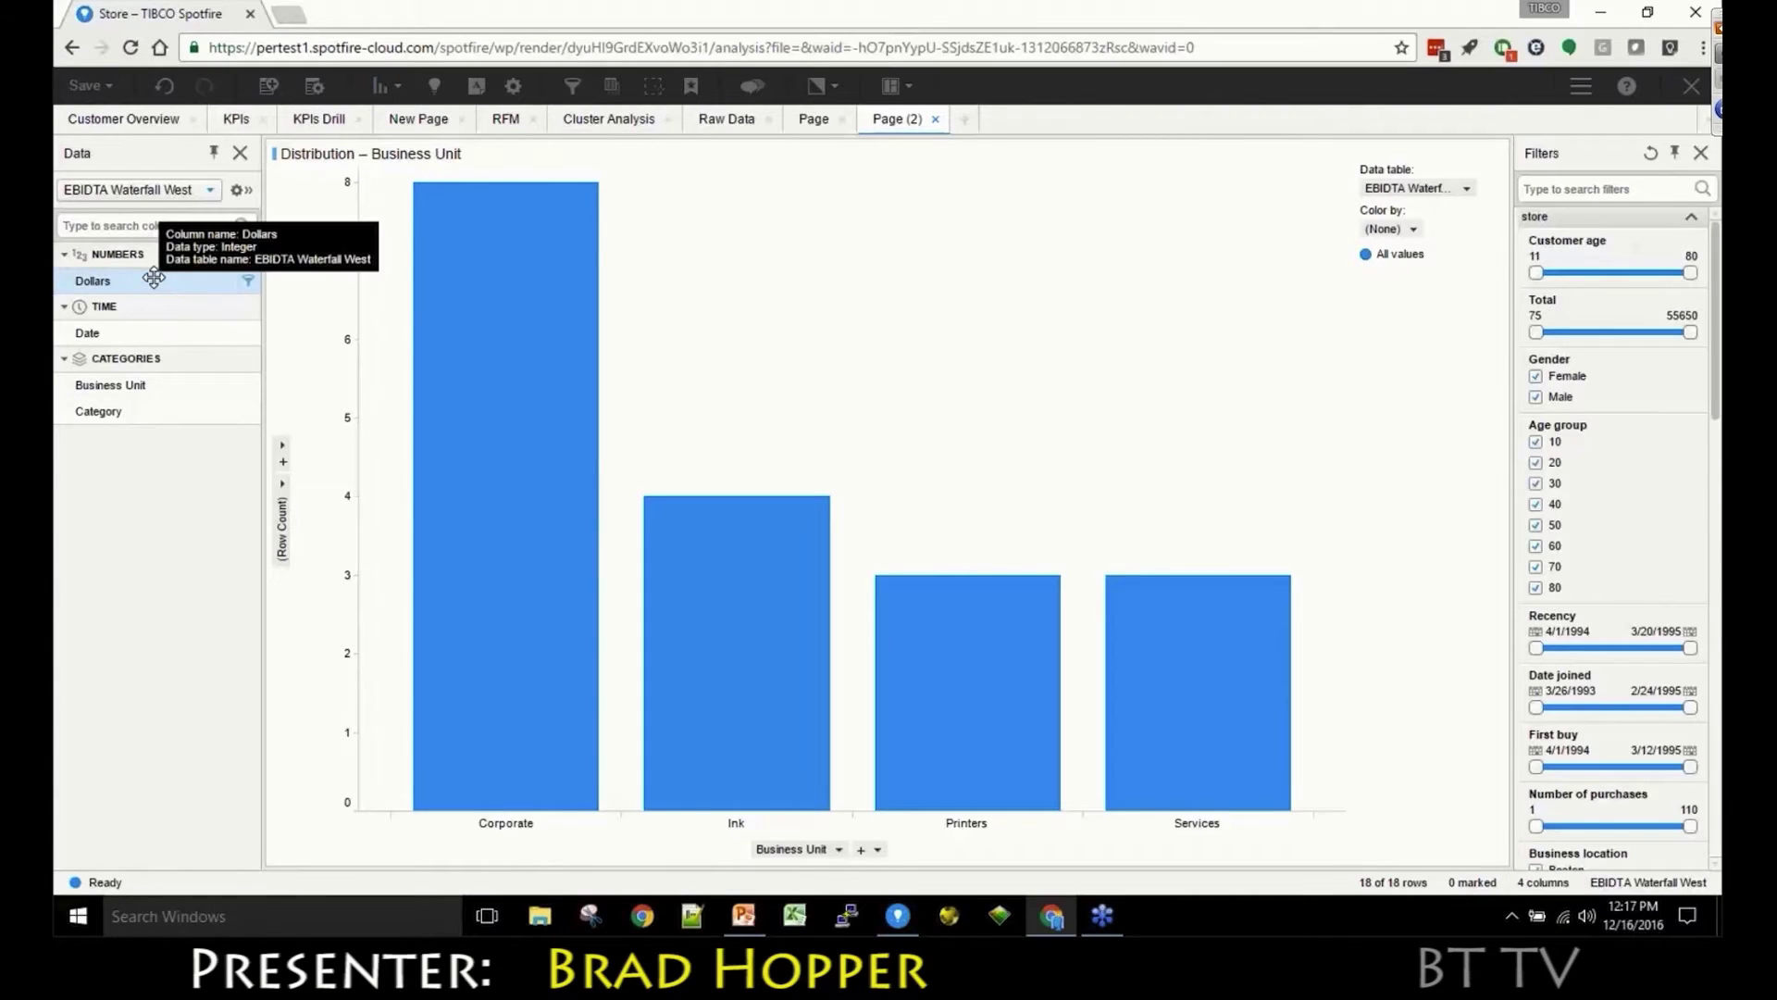
drag(154, 277, 275, 502)
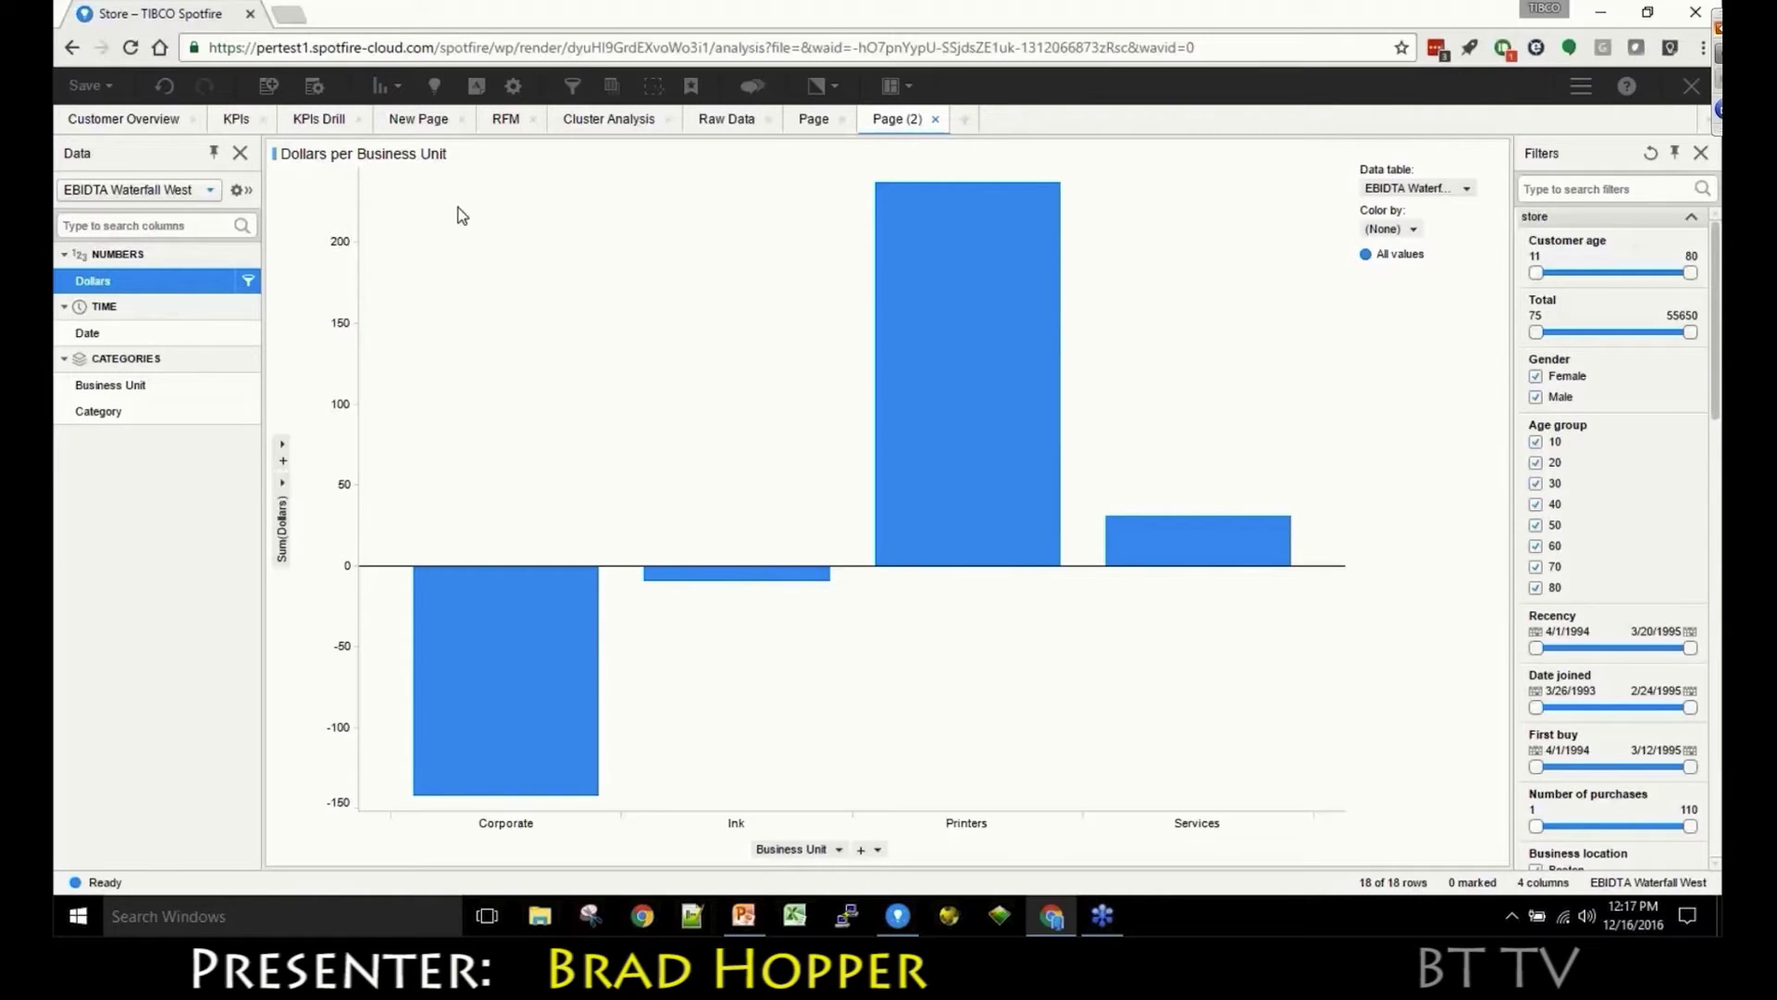
- Examine the Dollars column's details, comparing its full list of values with its unique values
click(242, 194)
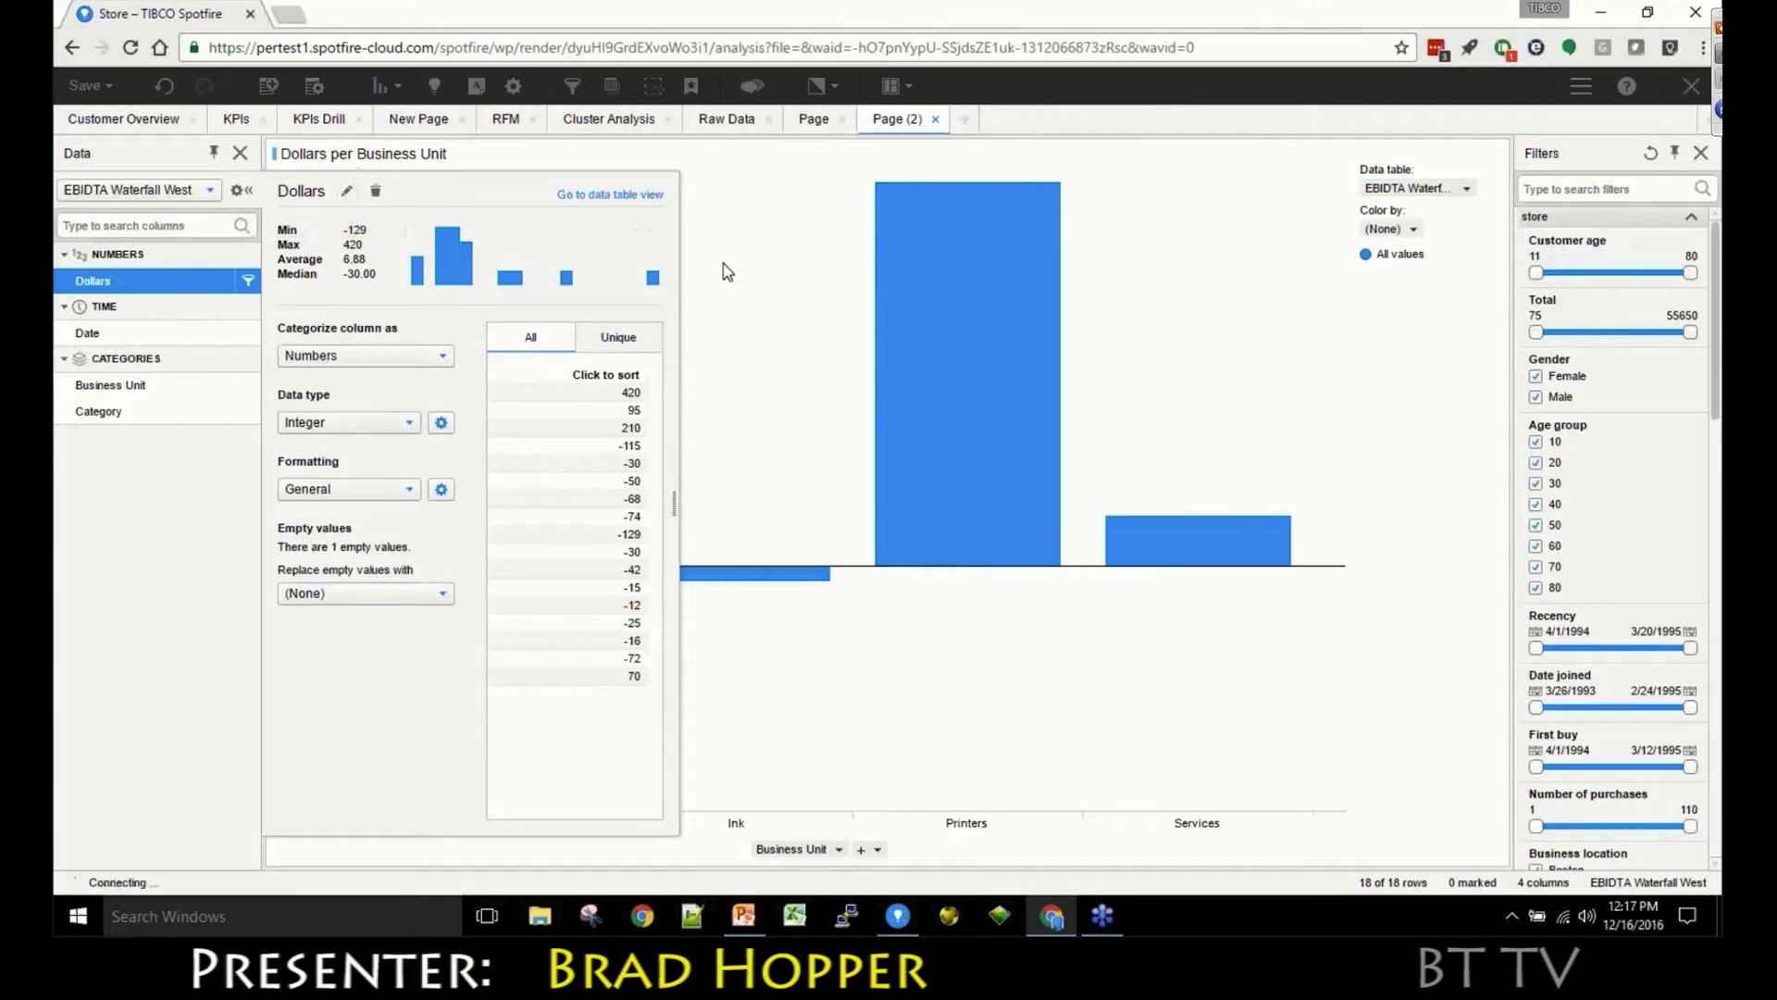
click(245, 191)
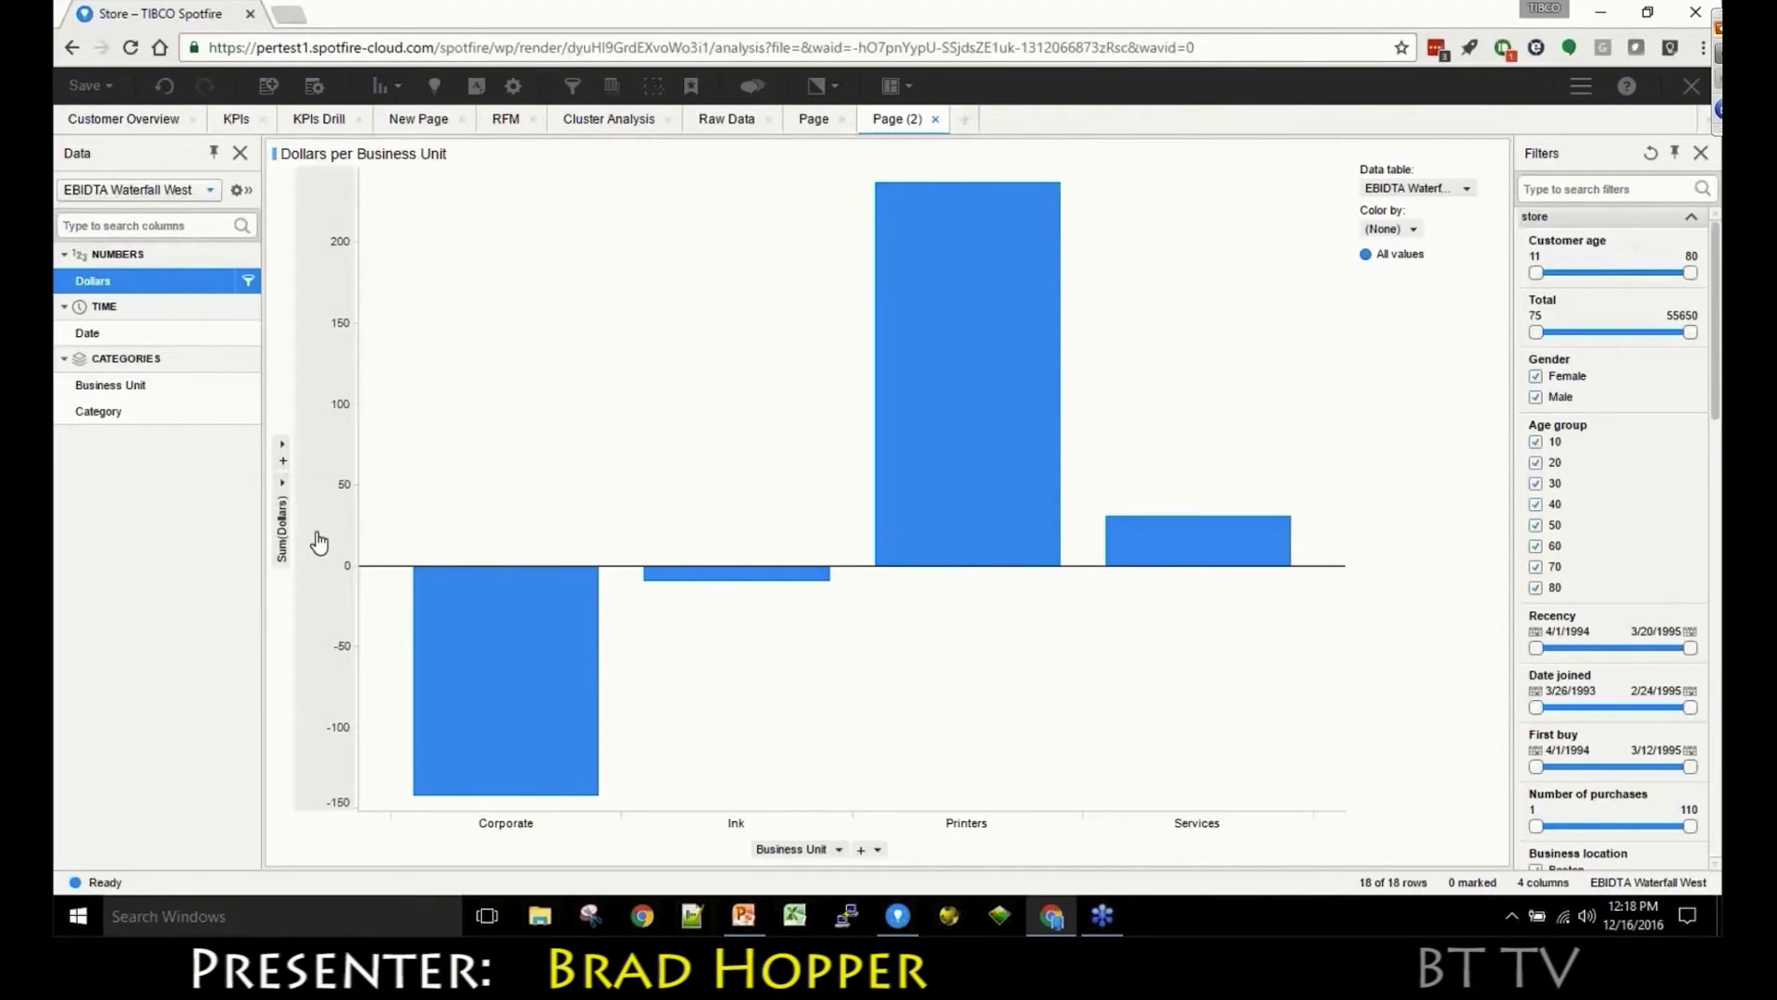
click(243, 192)
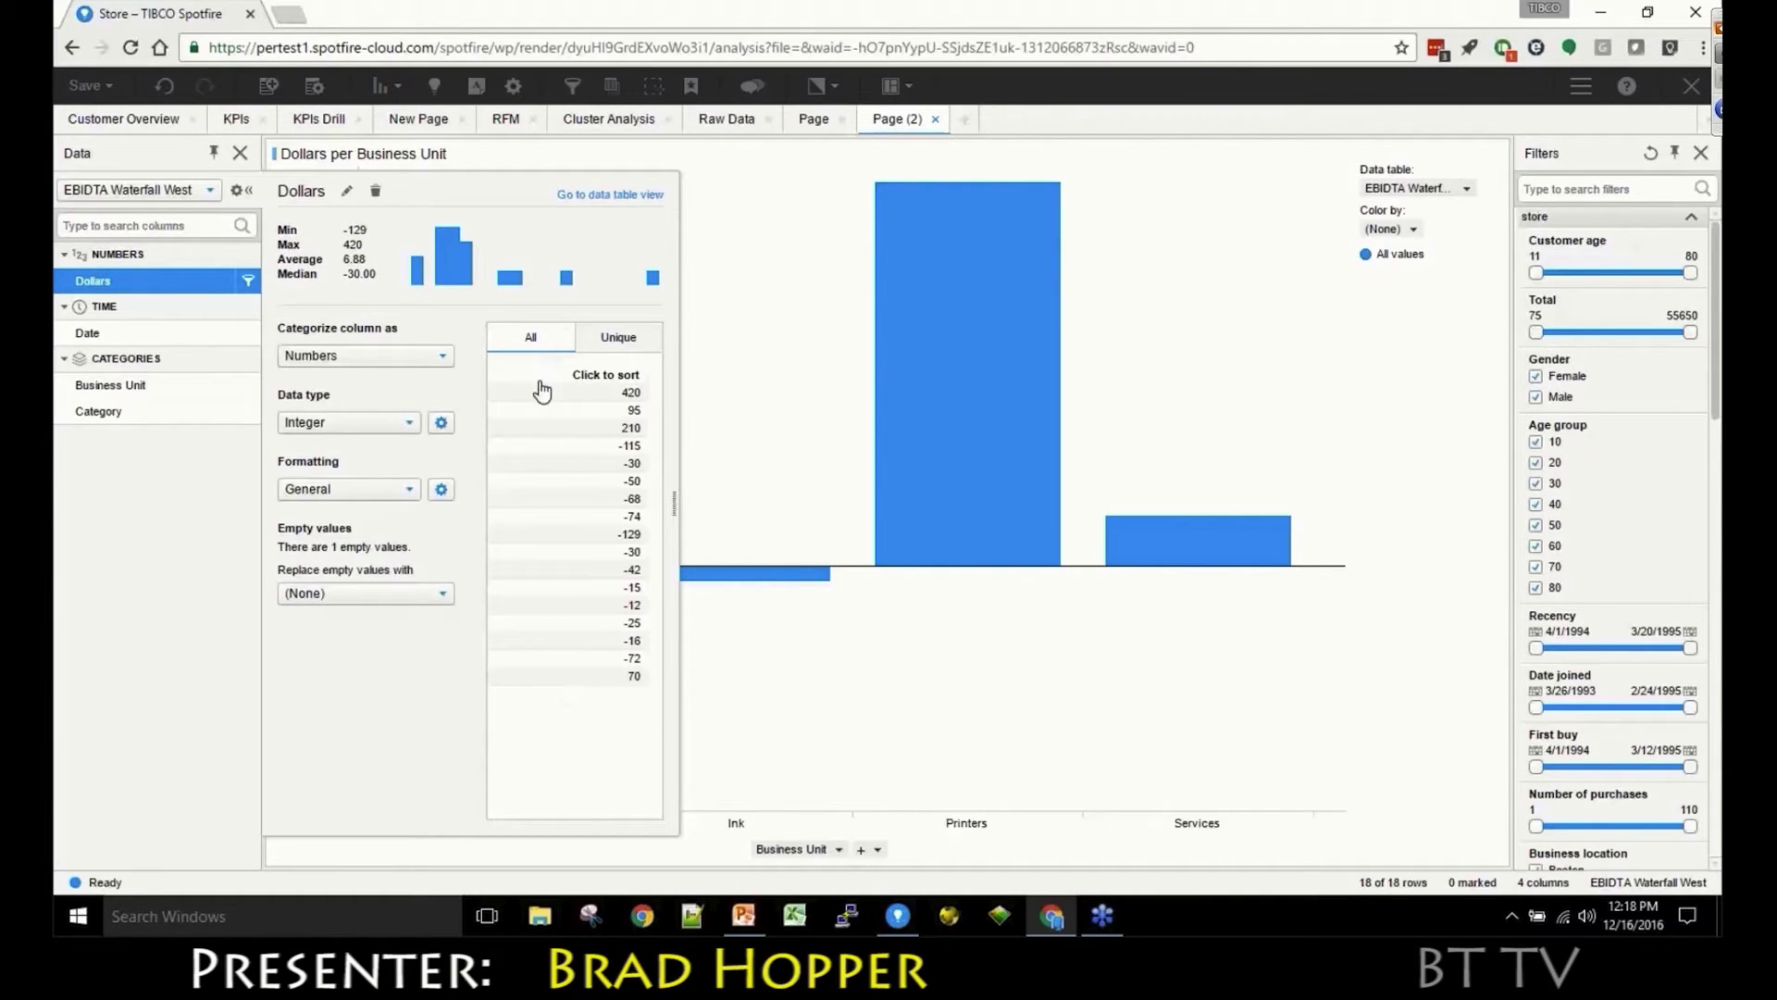
click(619, 338)
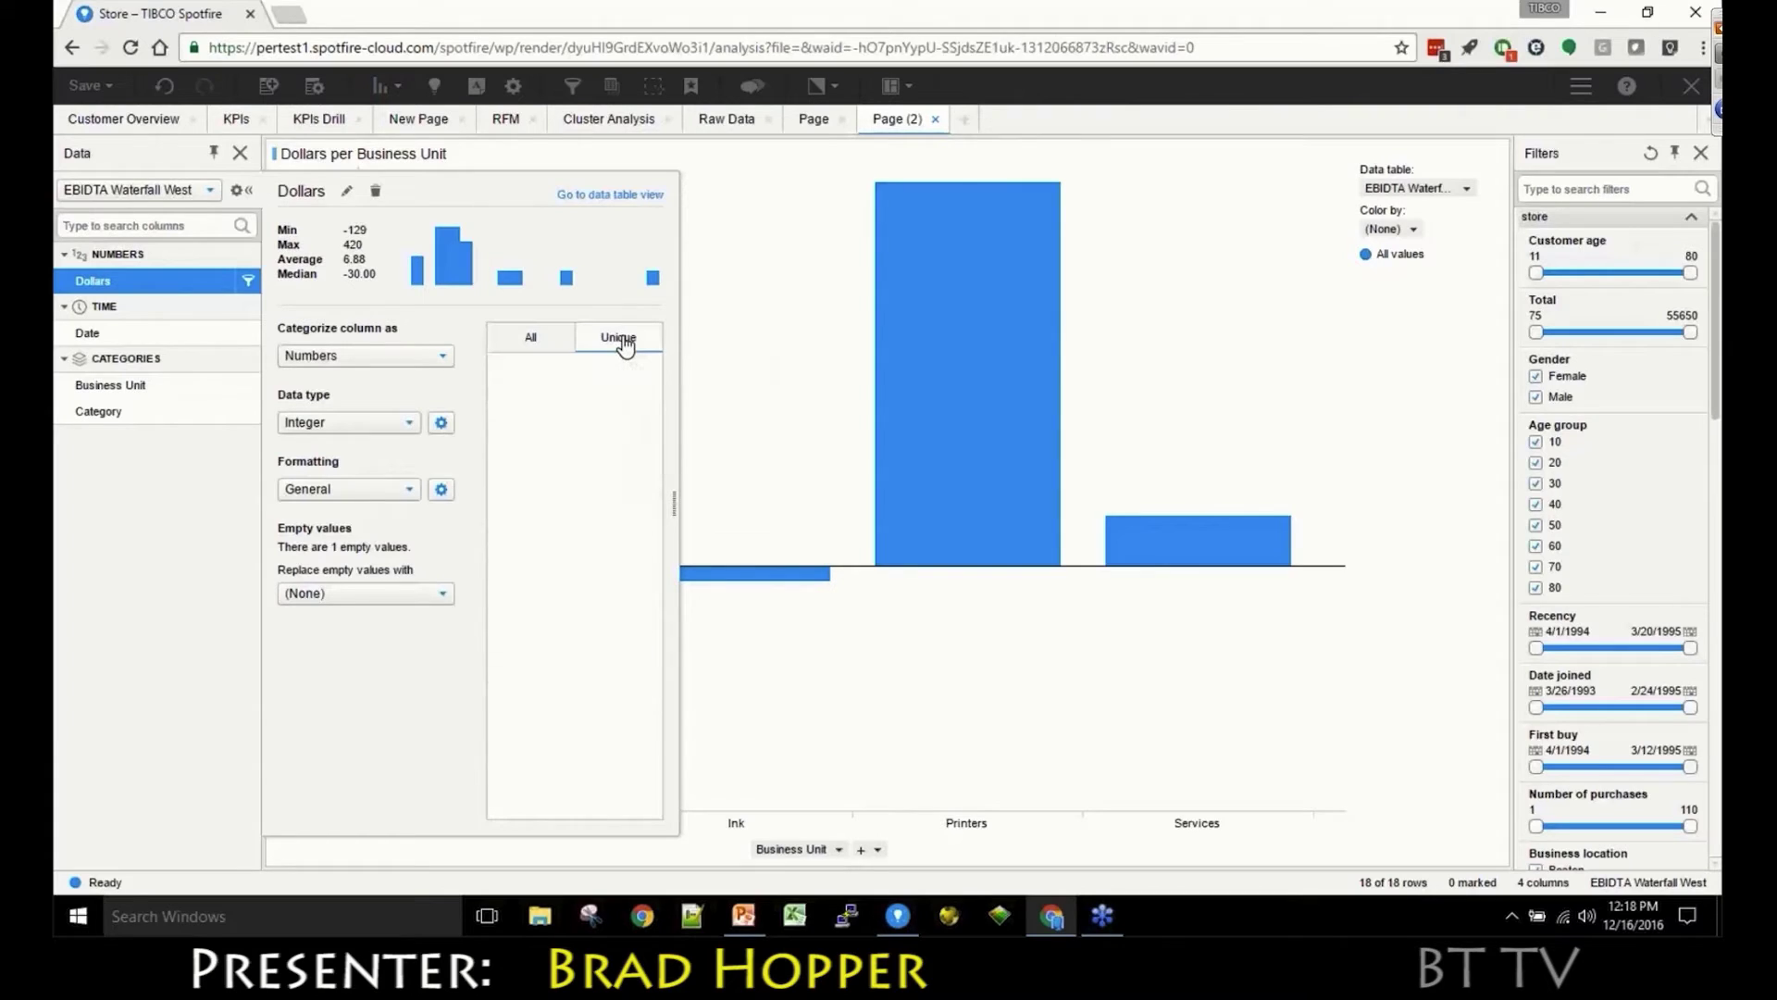
click(531, 341)
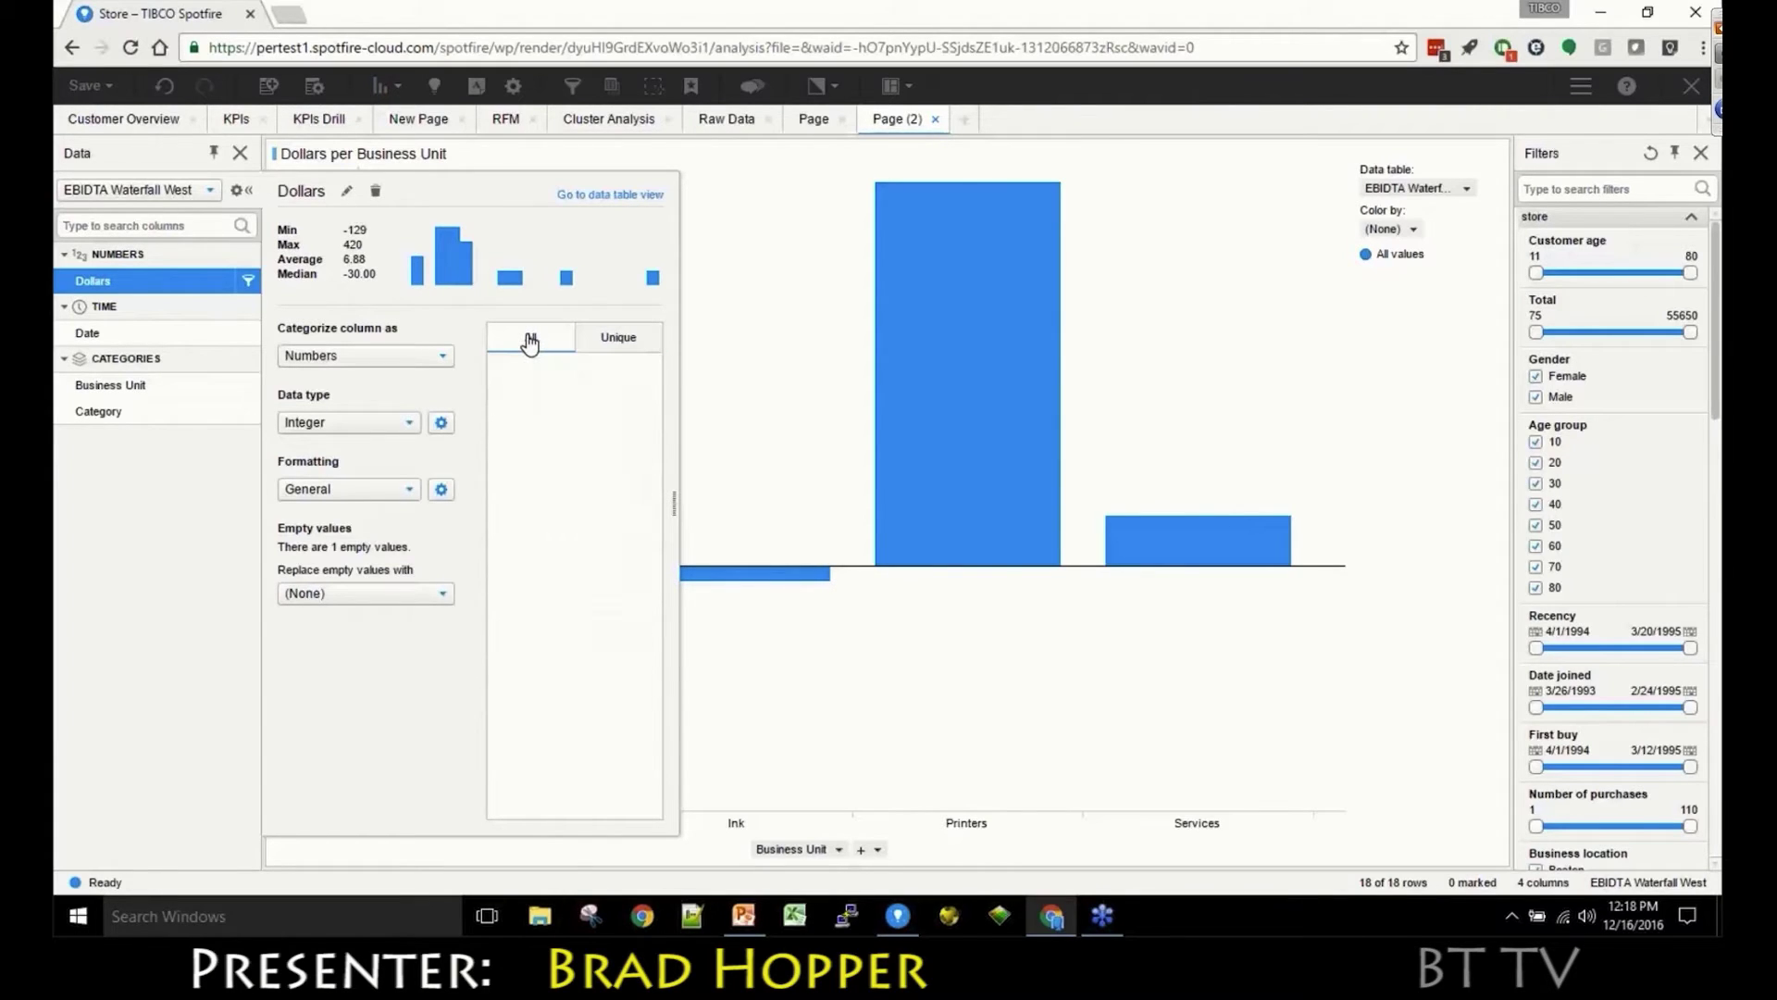
click(619, 338)
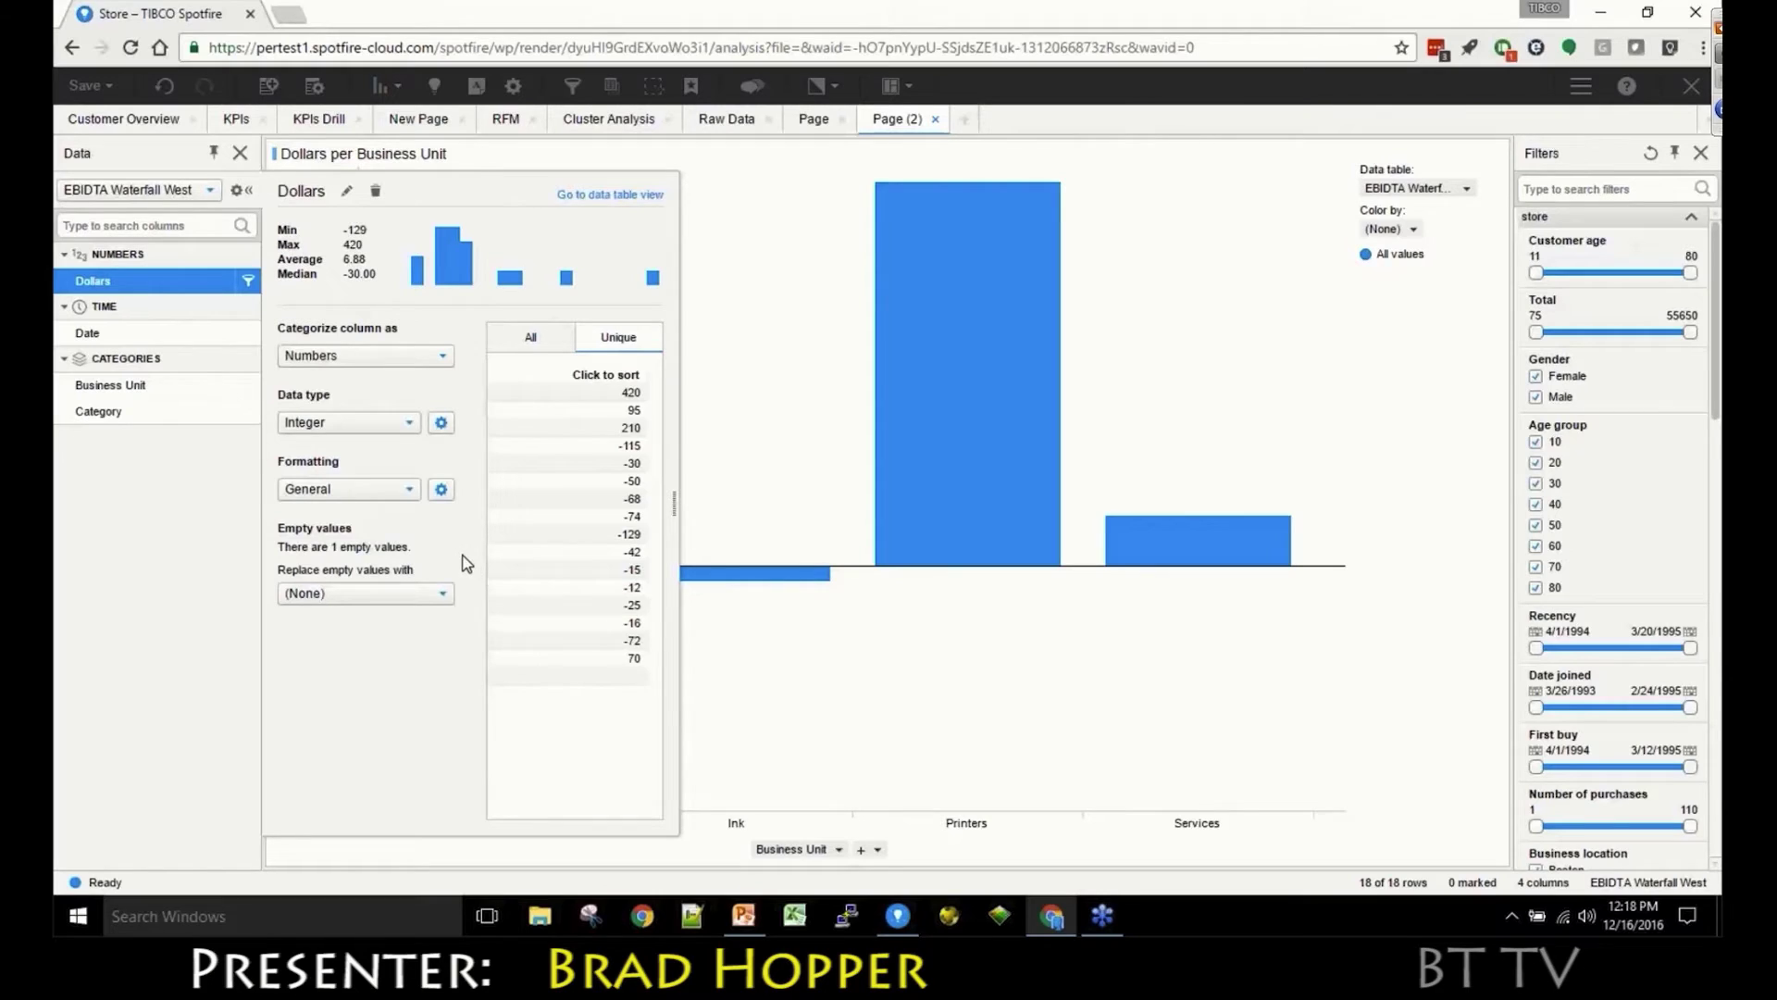
- Replace the empty values in the Dollars column with the specific value 0 and collapse the column details
click(445, 595)
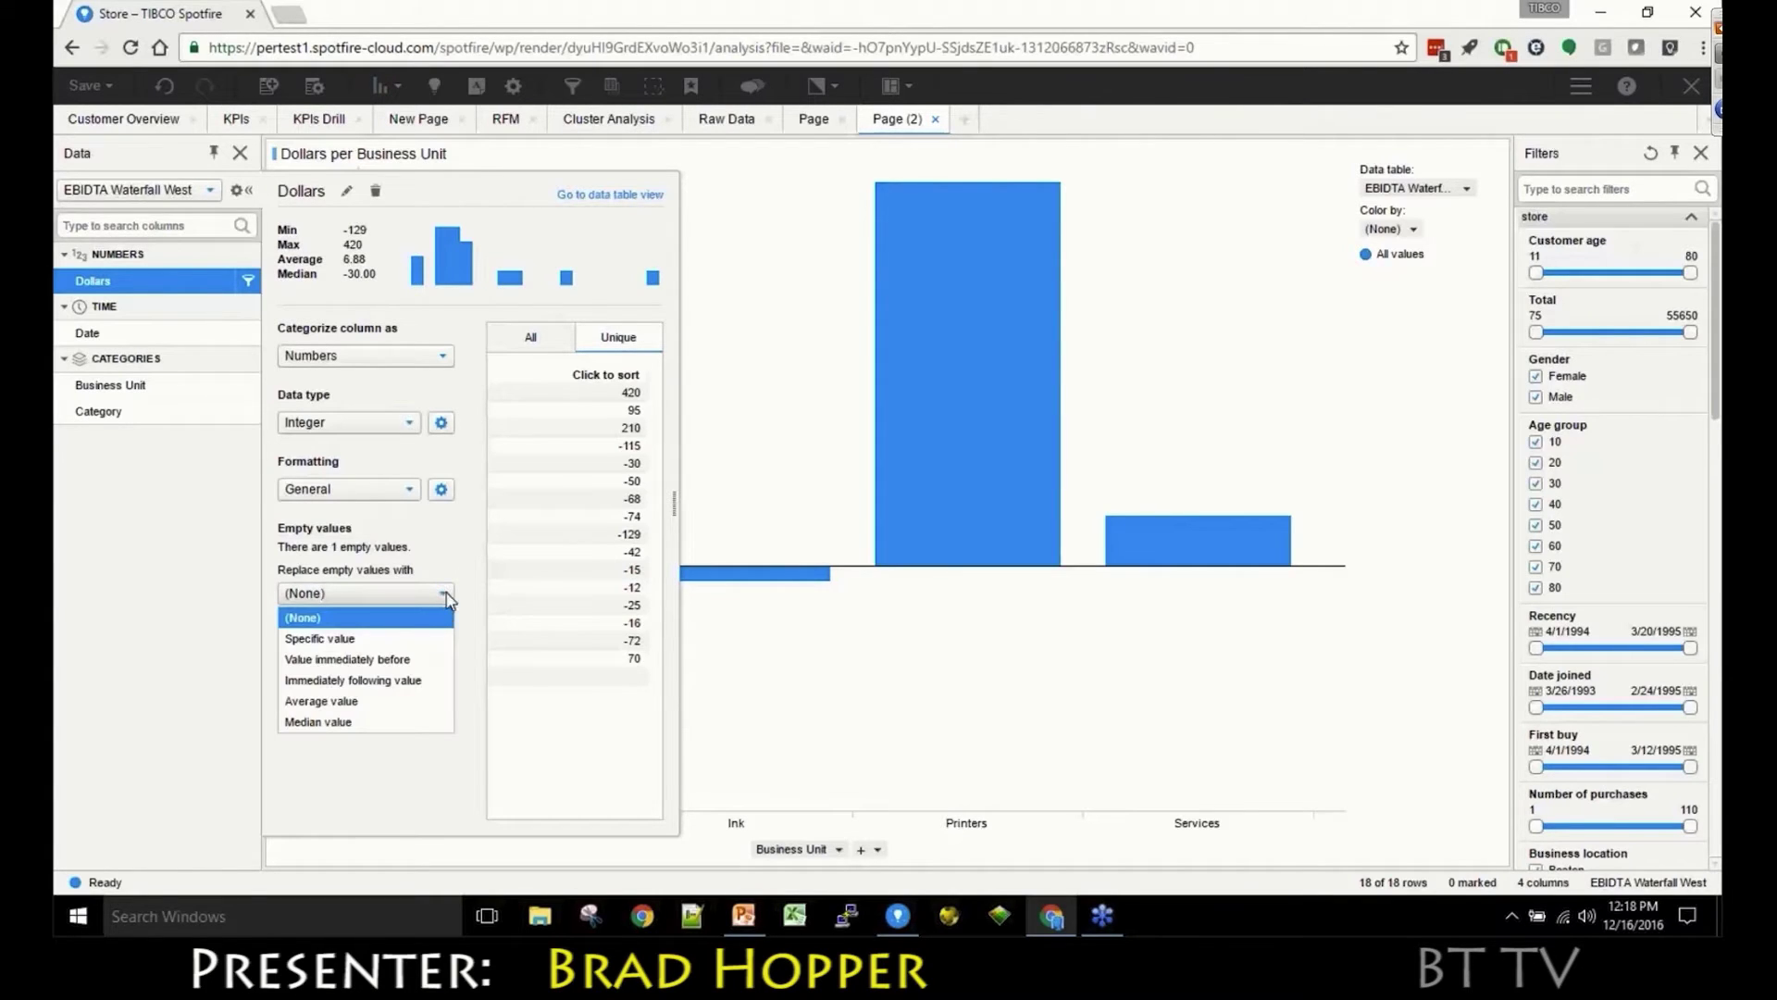
click(398, 641)
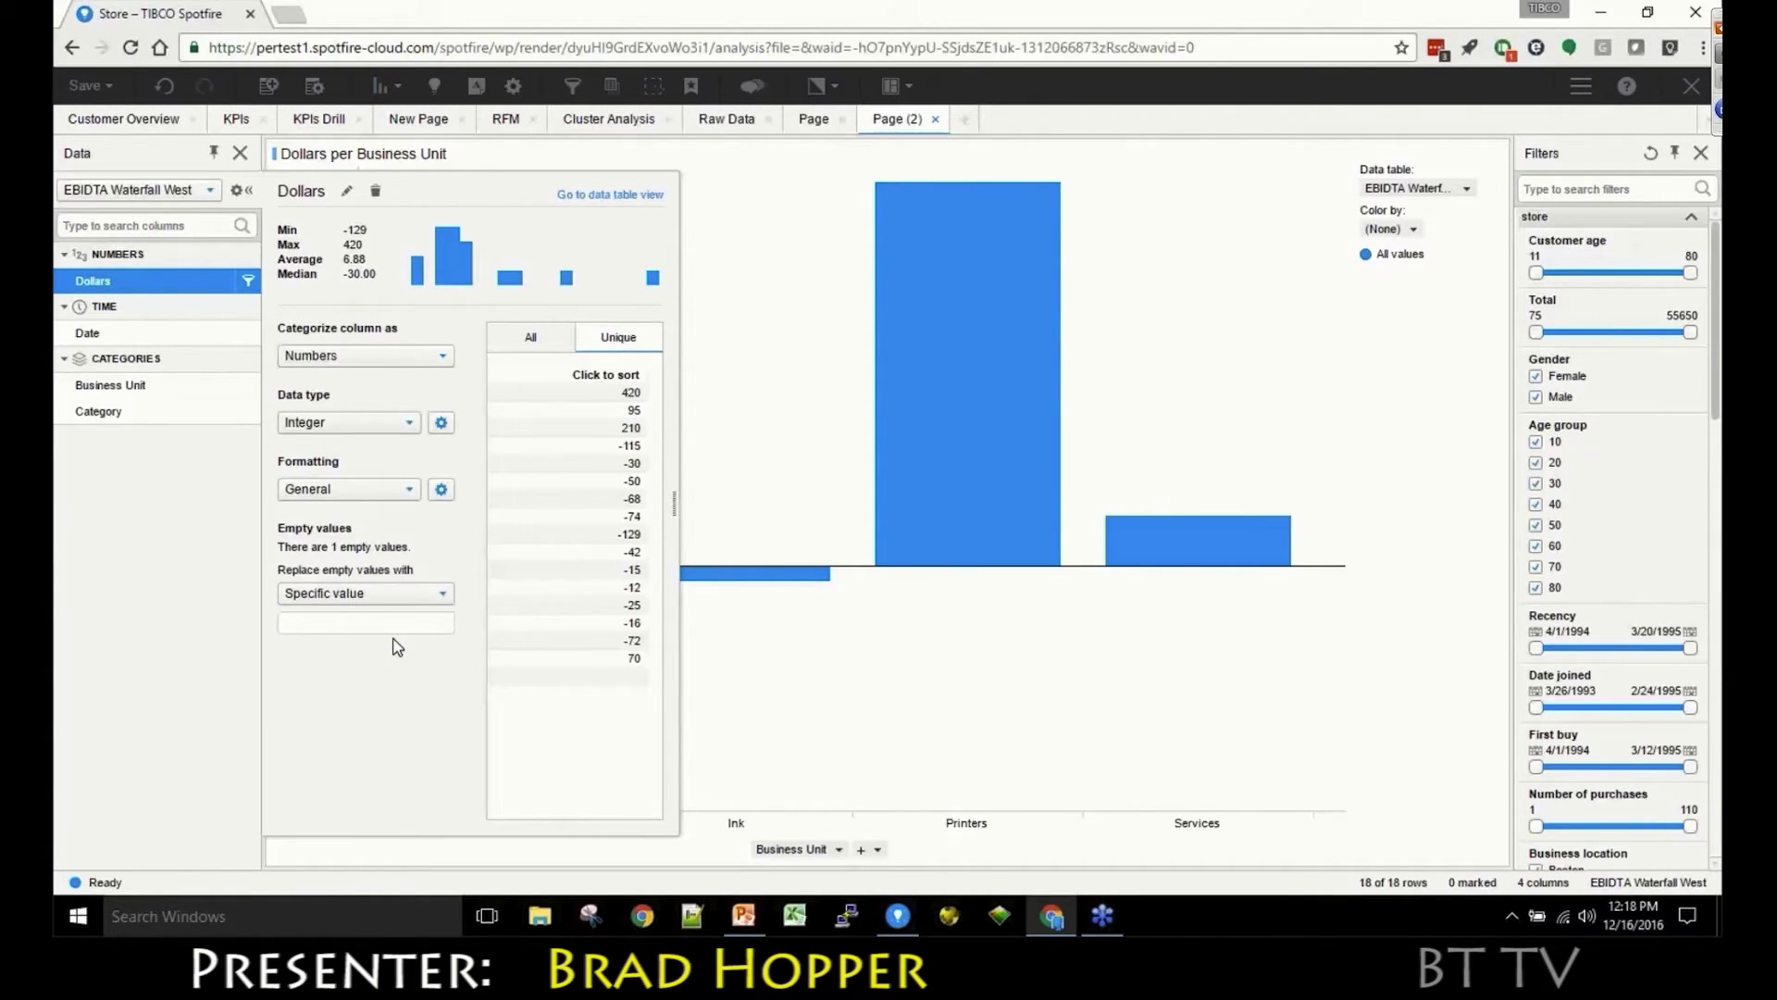
text(0)
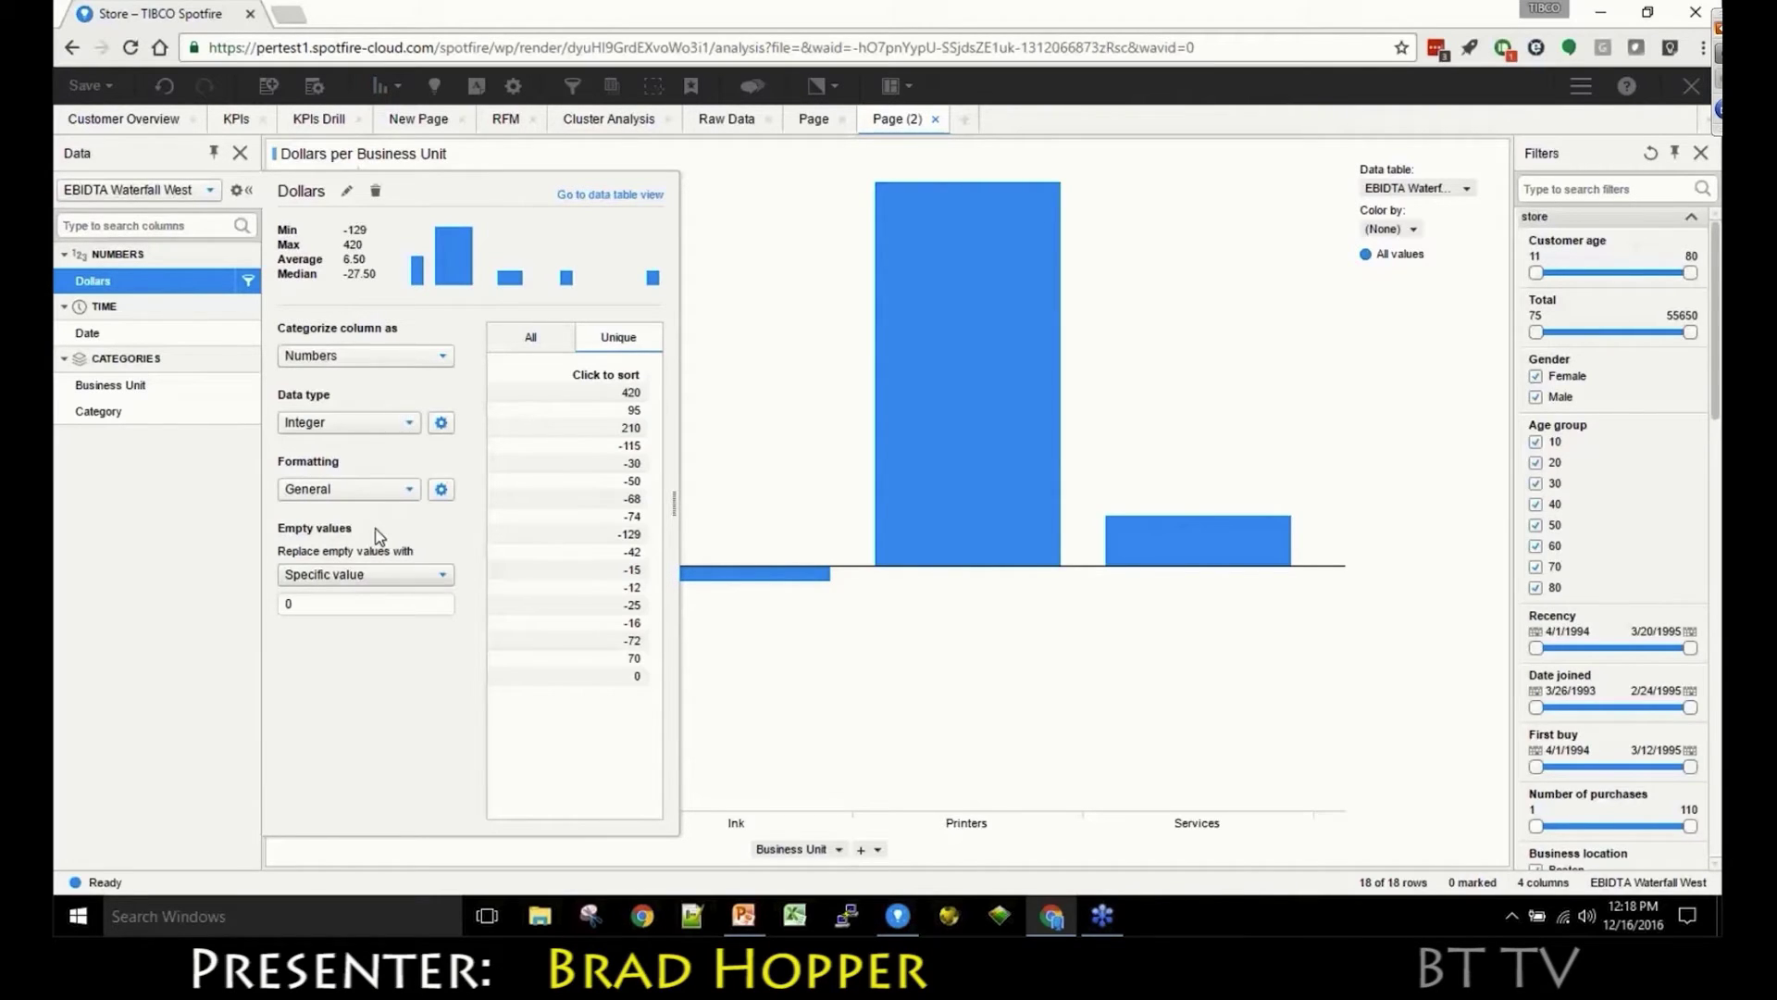
click(238, 192)
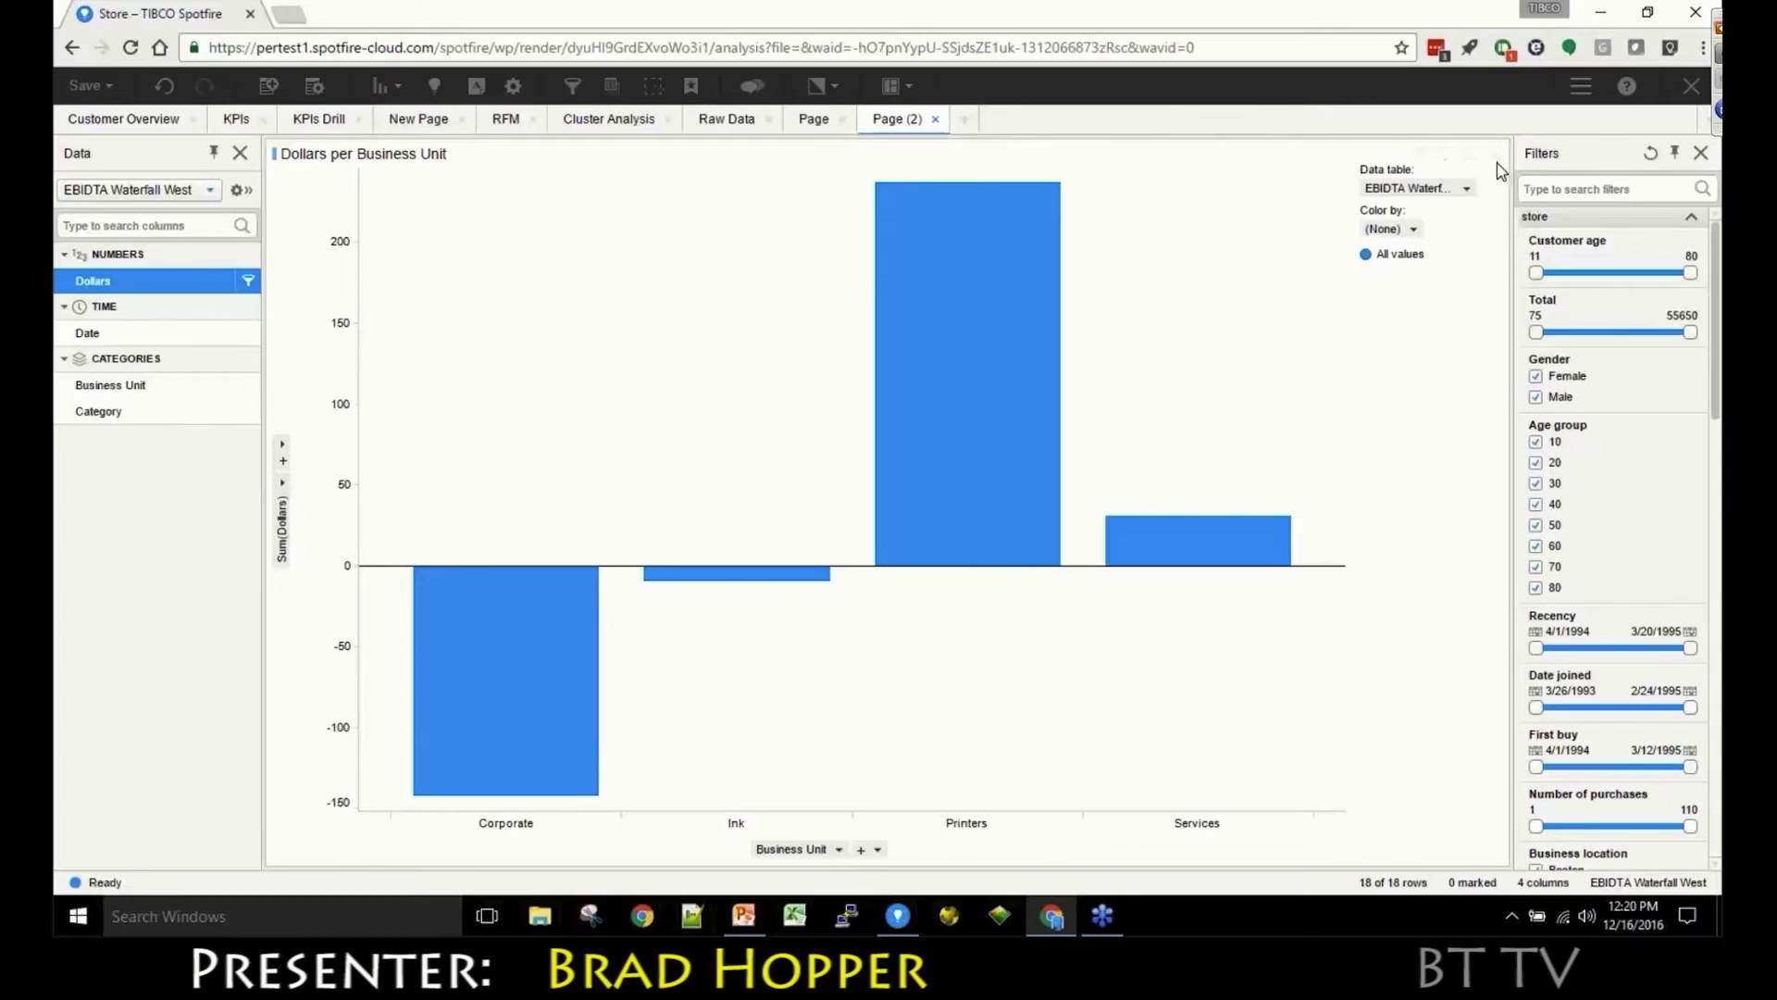
- Replace the bar chart with the recommended waterfall chart of Dollars per Category from the EBIDTA Waterfall West table
click(1500, 155)
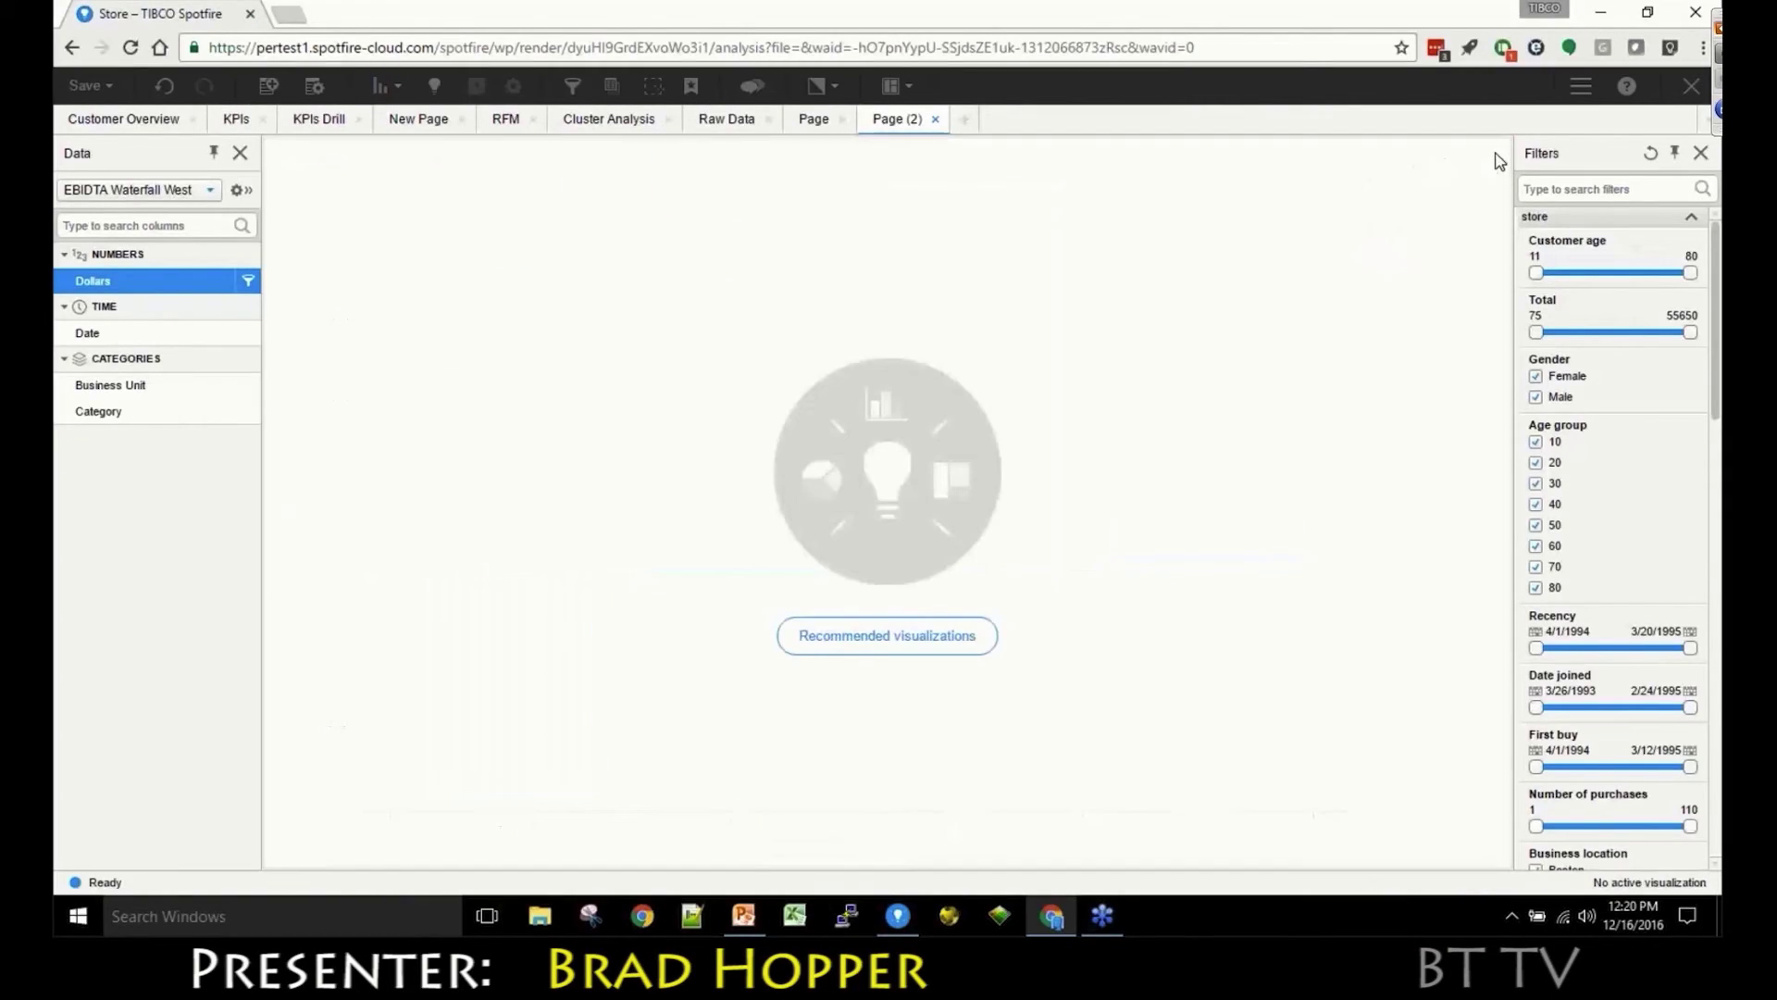
click(865, 492)
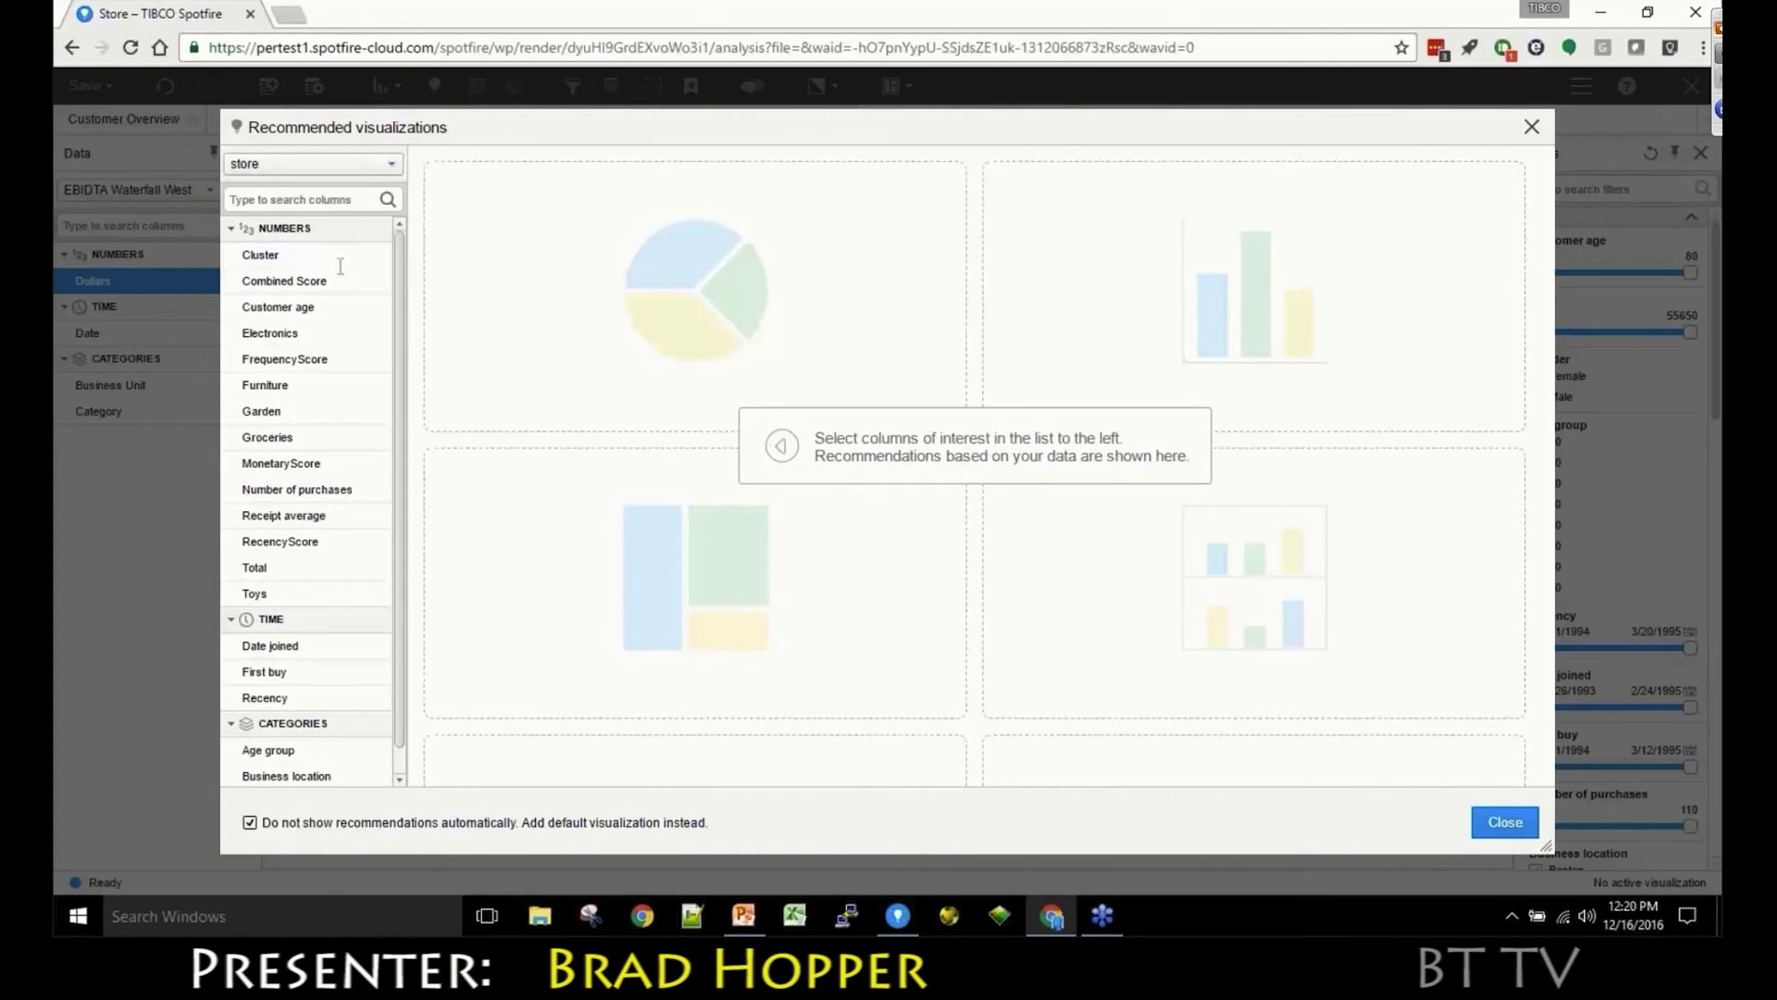
click(363, 167)
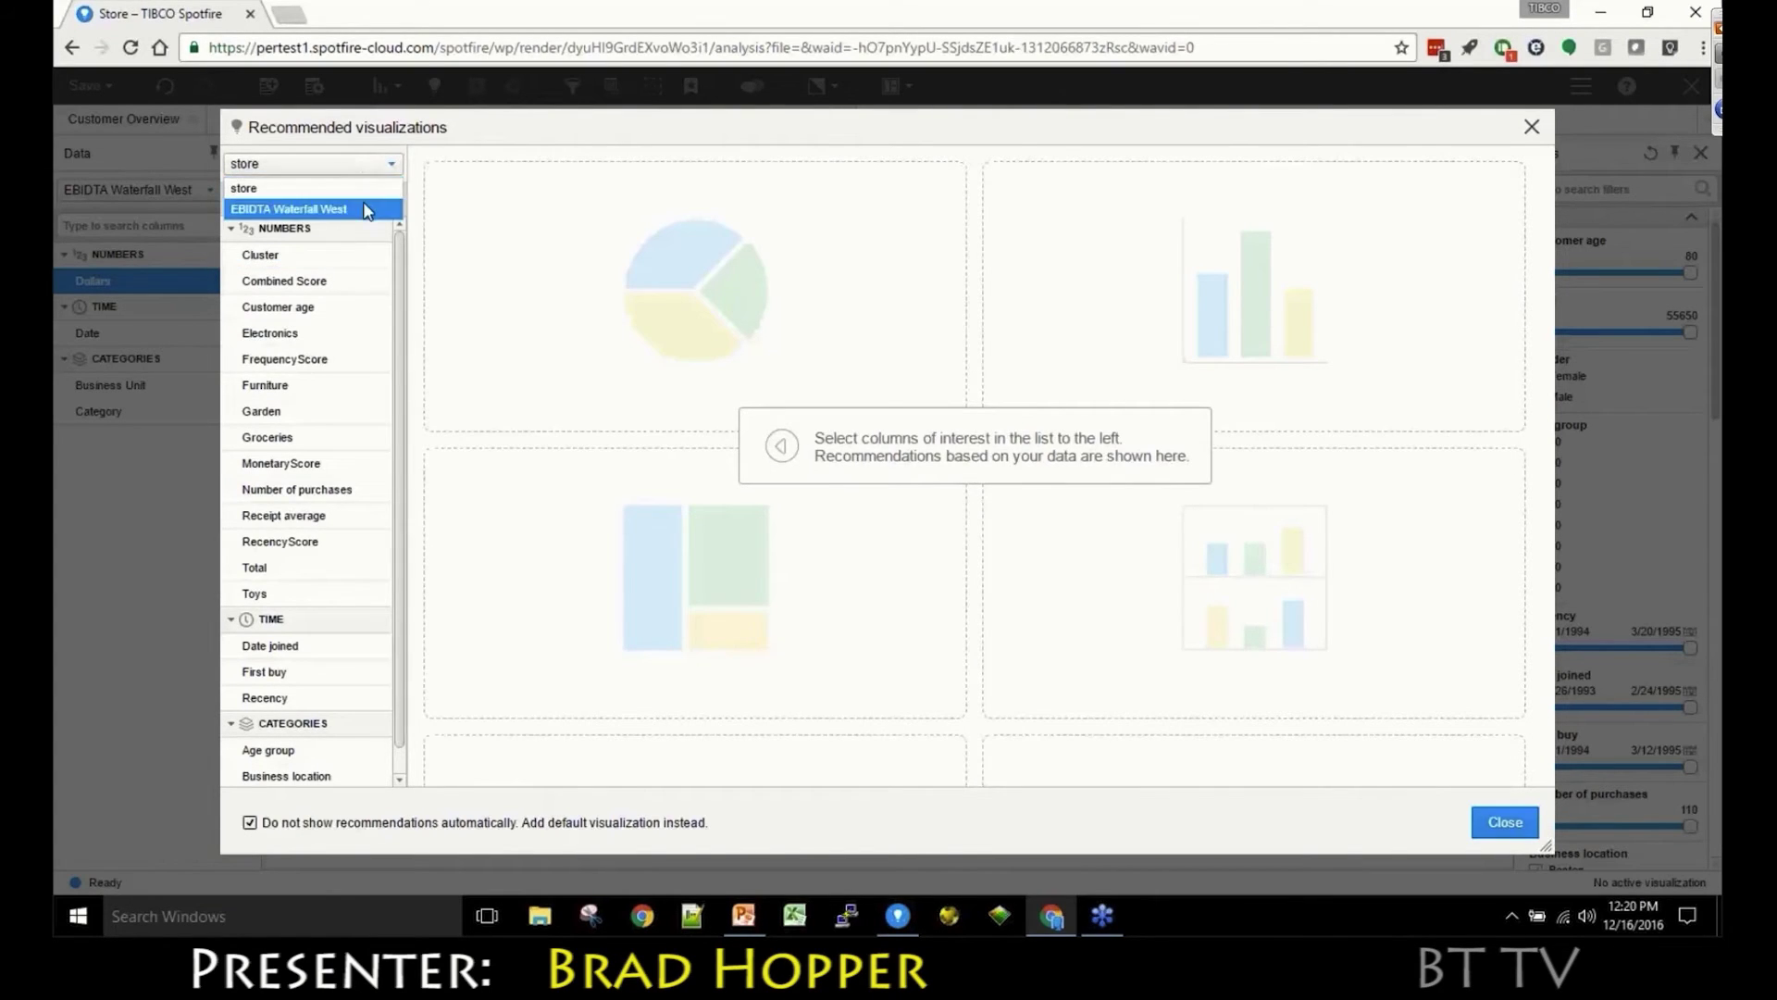
click(366, 208)
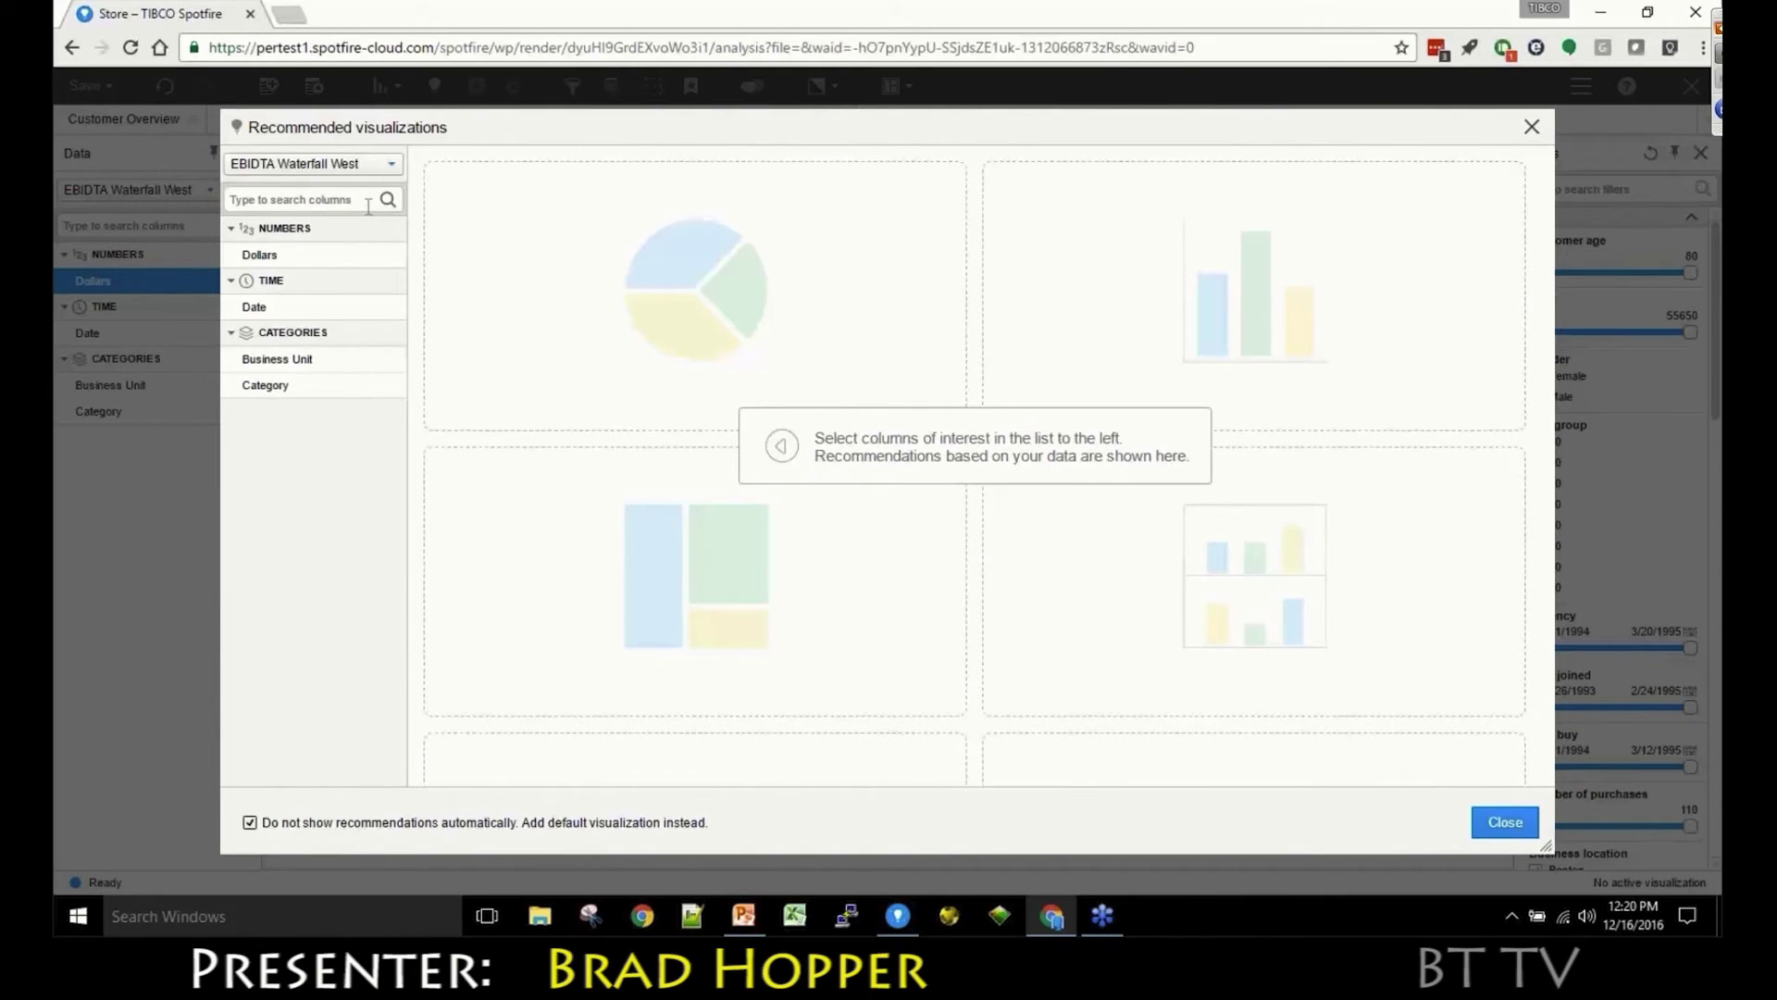
click(341, 254)
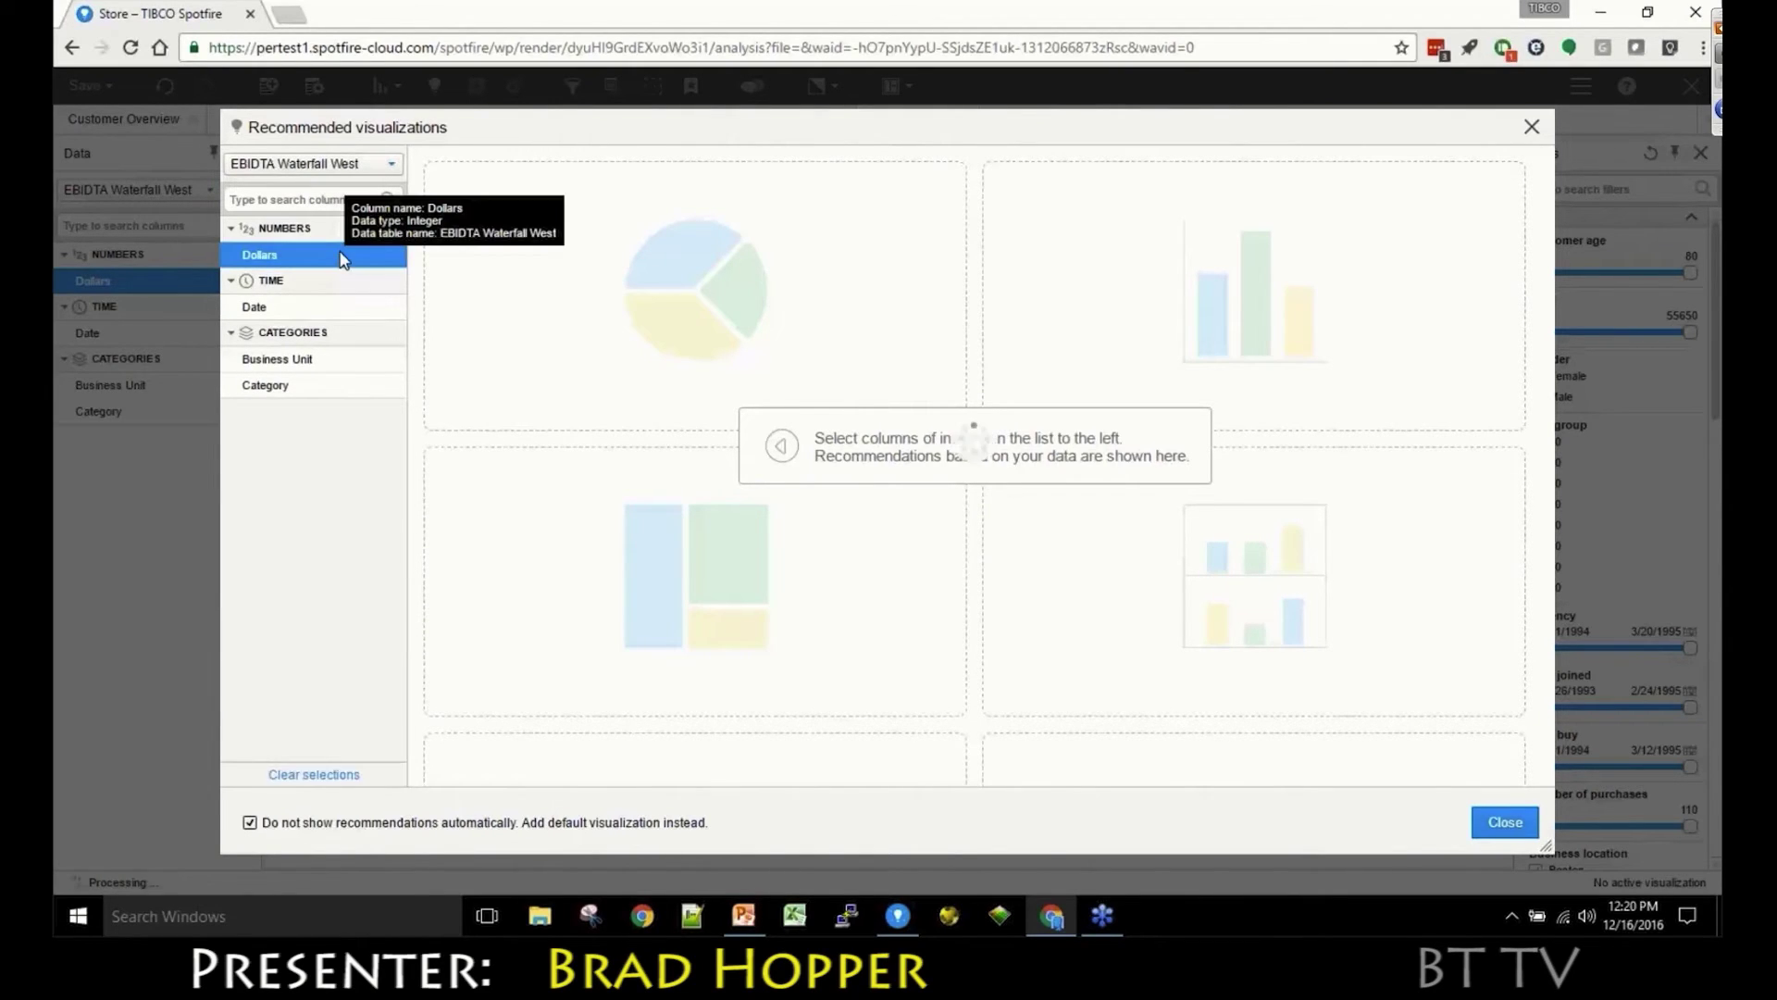
click(320, 388)
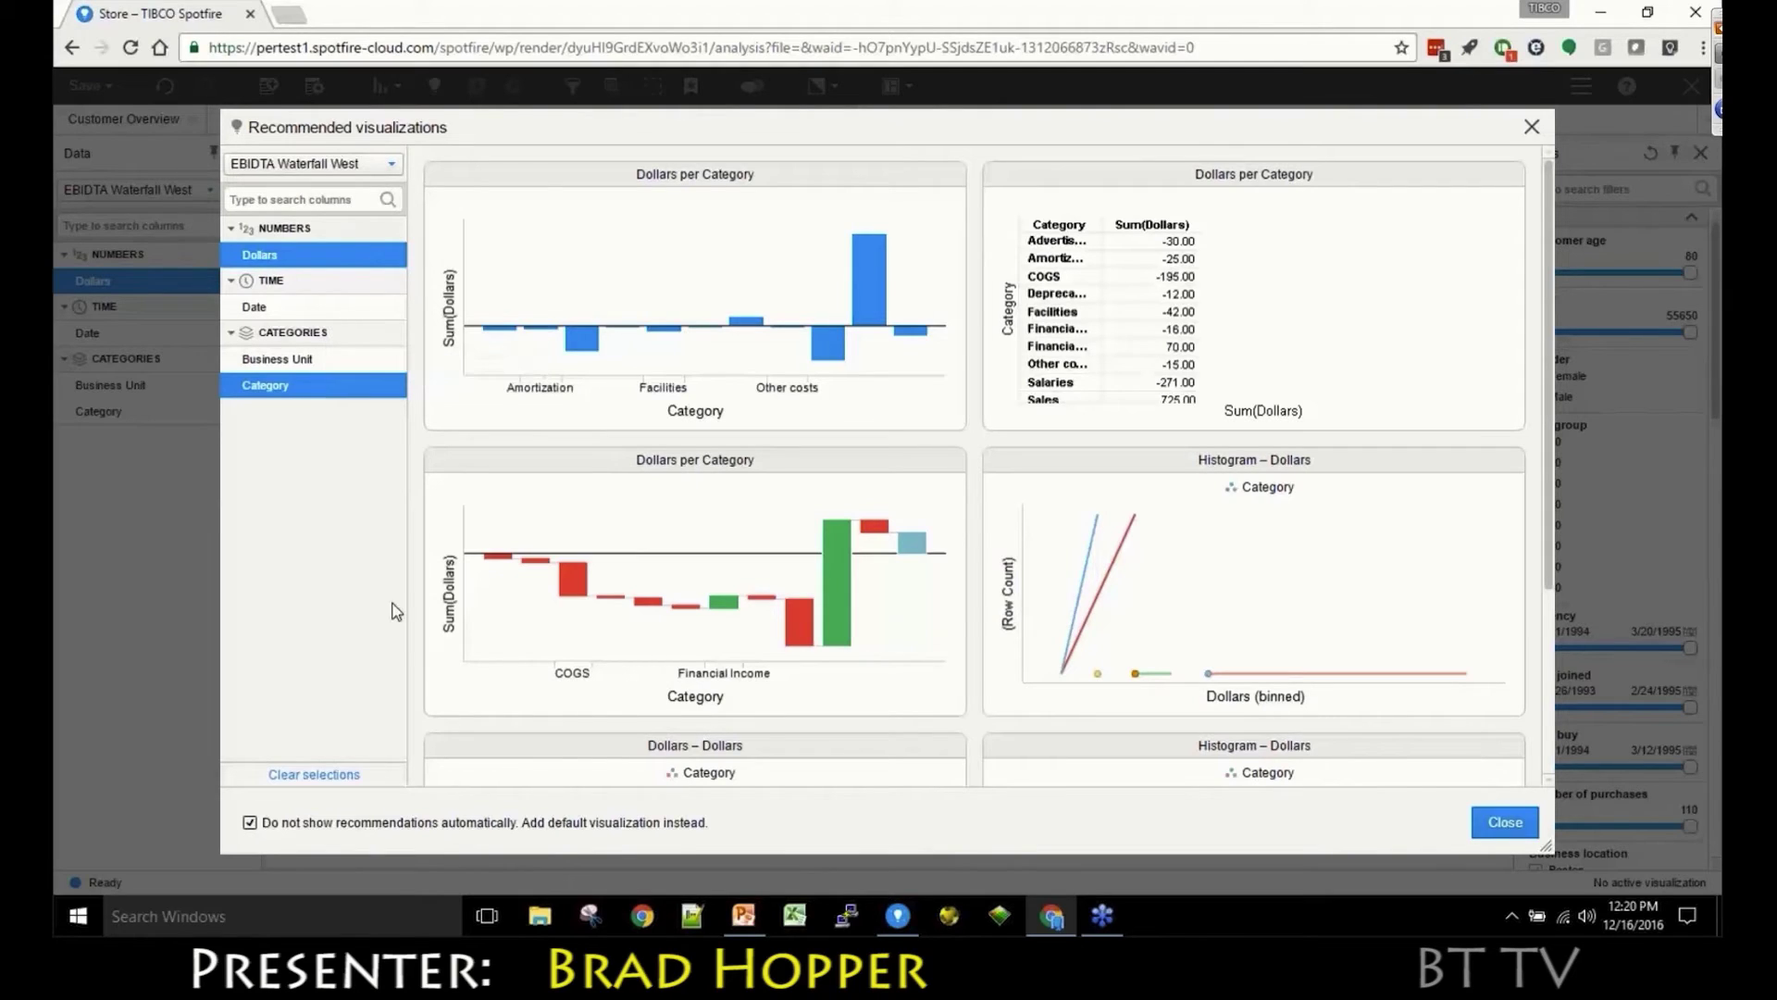
mouse_move(662, 653)
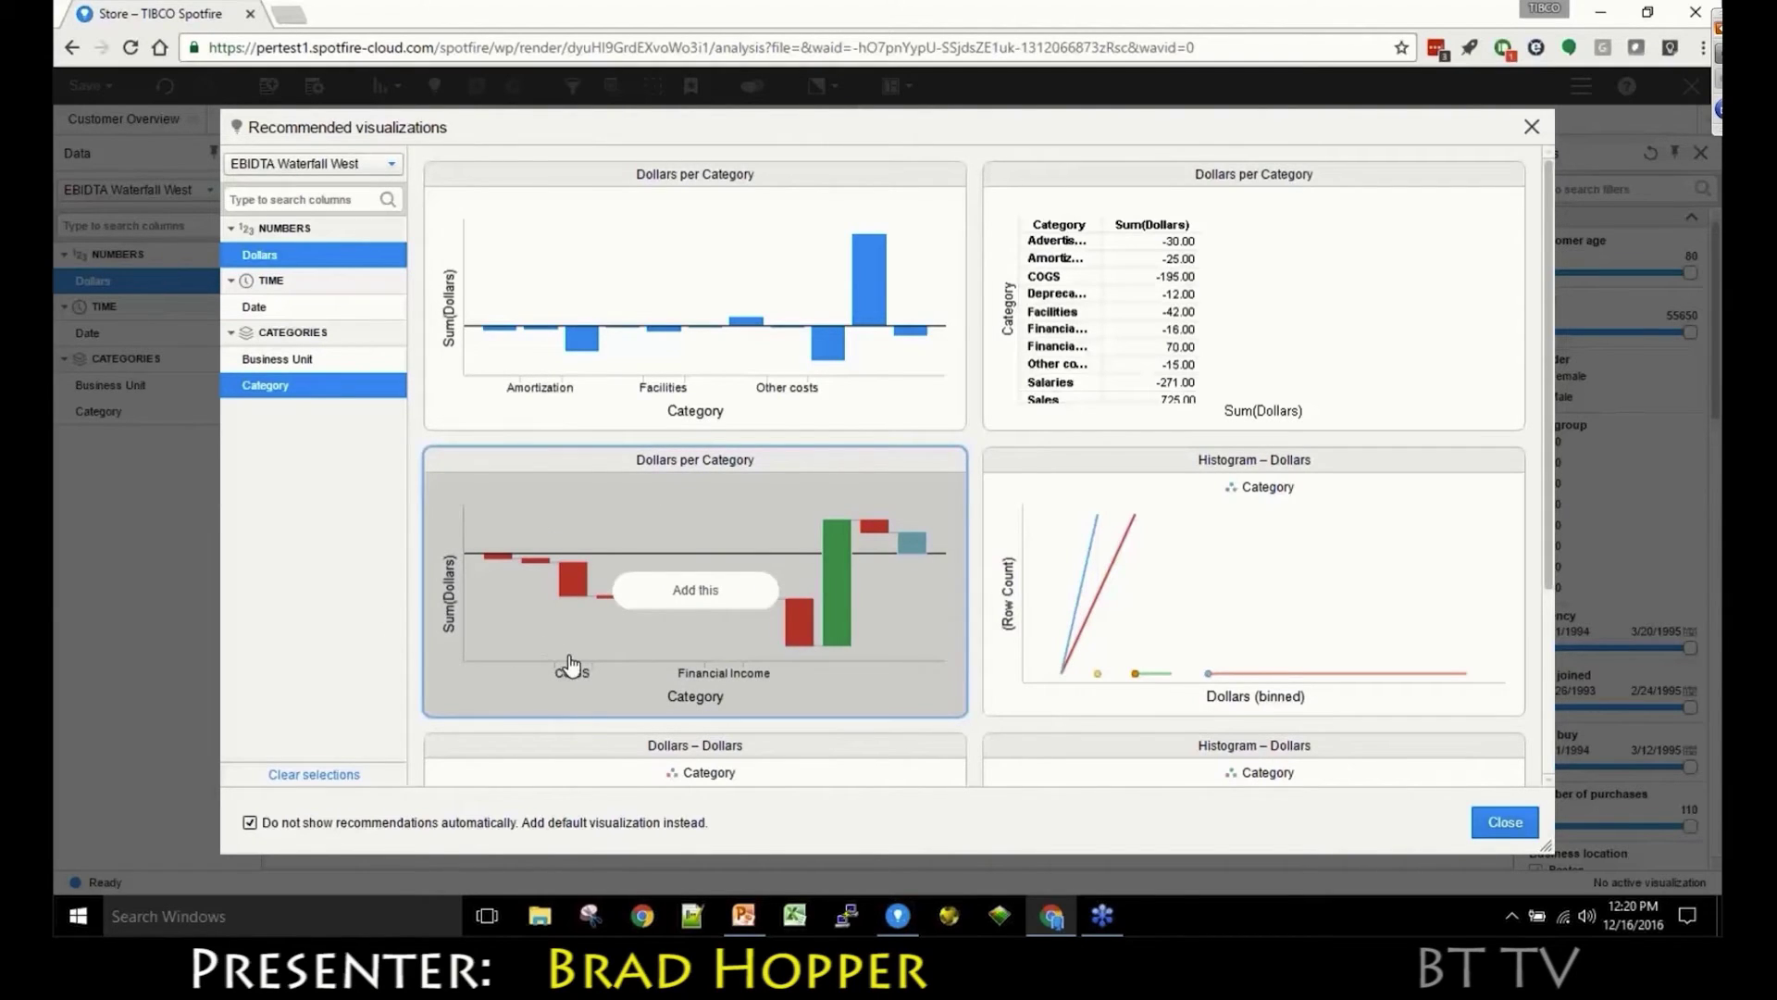
click(696, 594)
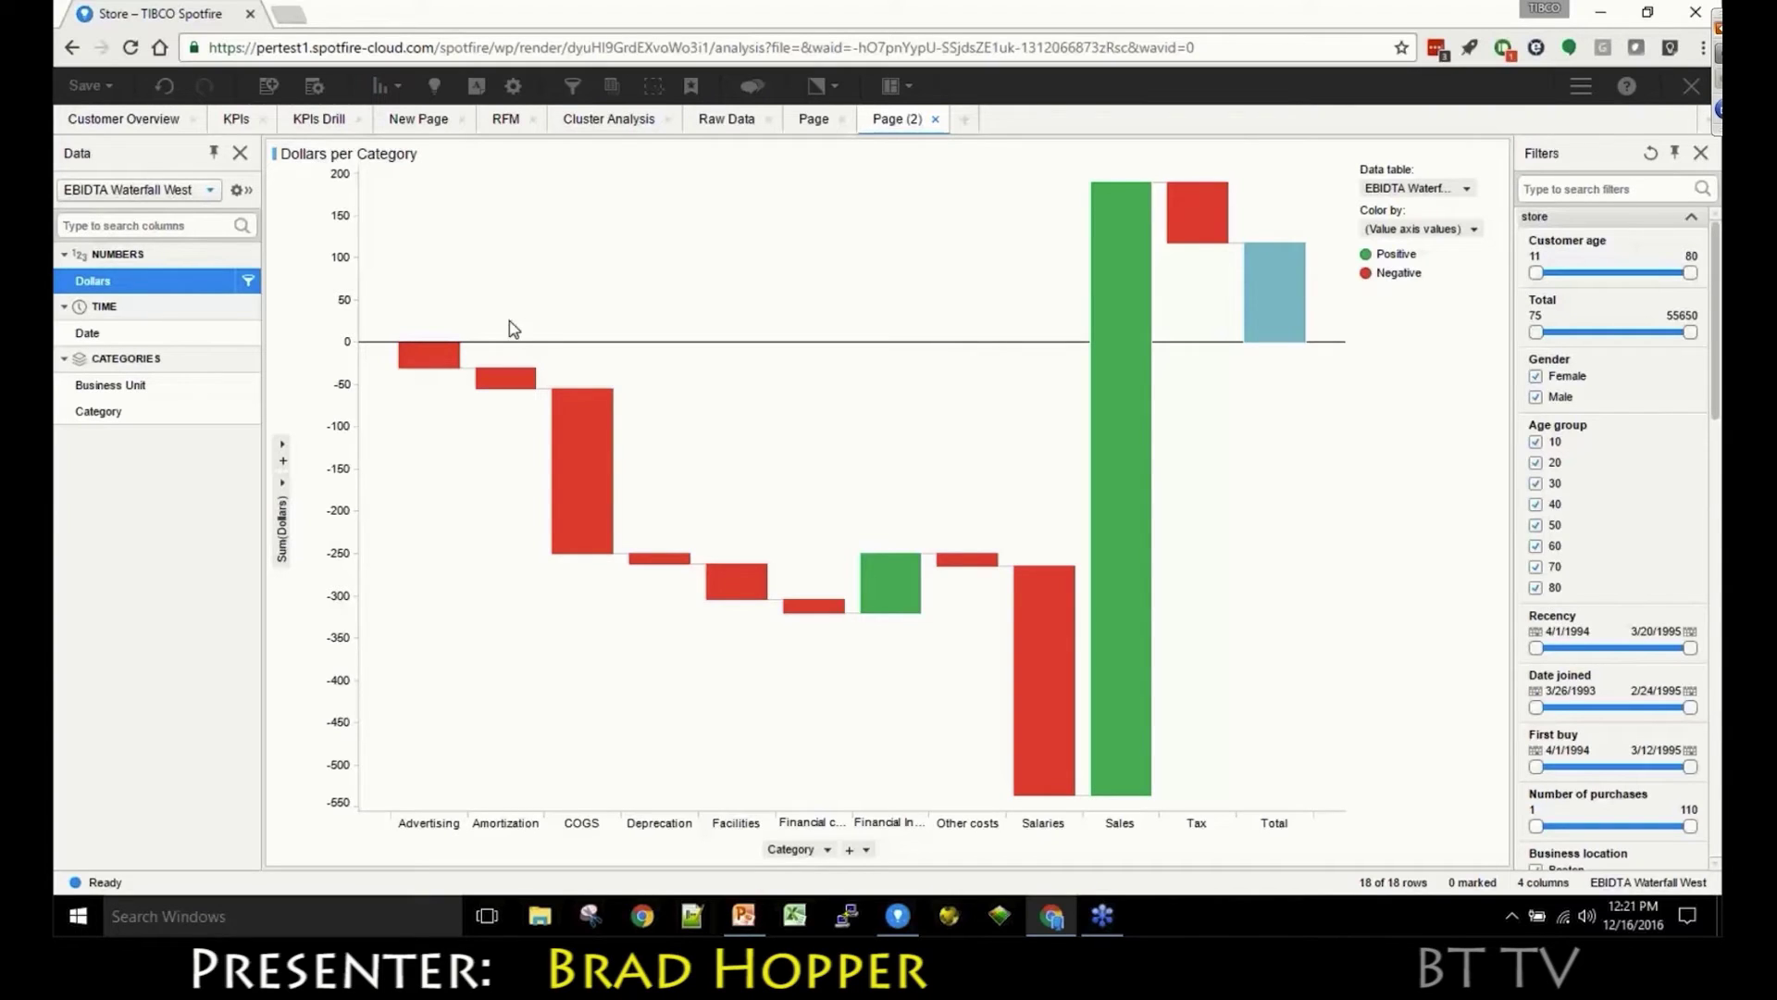
- Set the sort order of the Category column to Custom in its column details
click(239, 192)
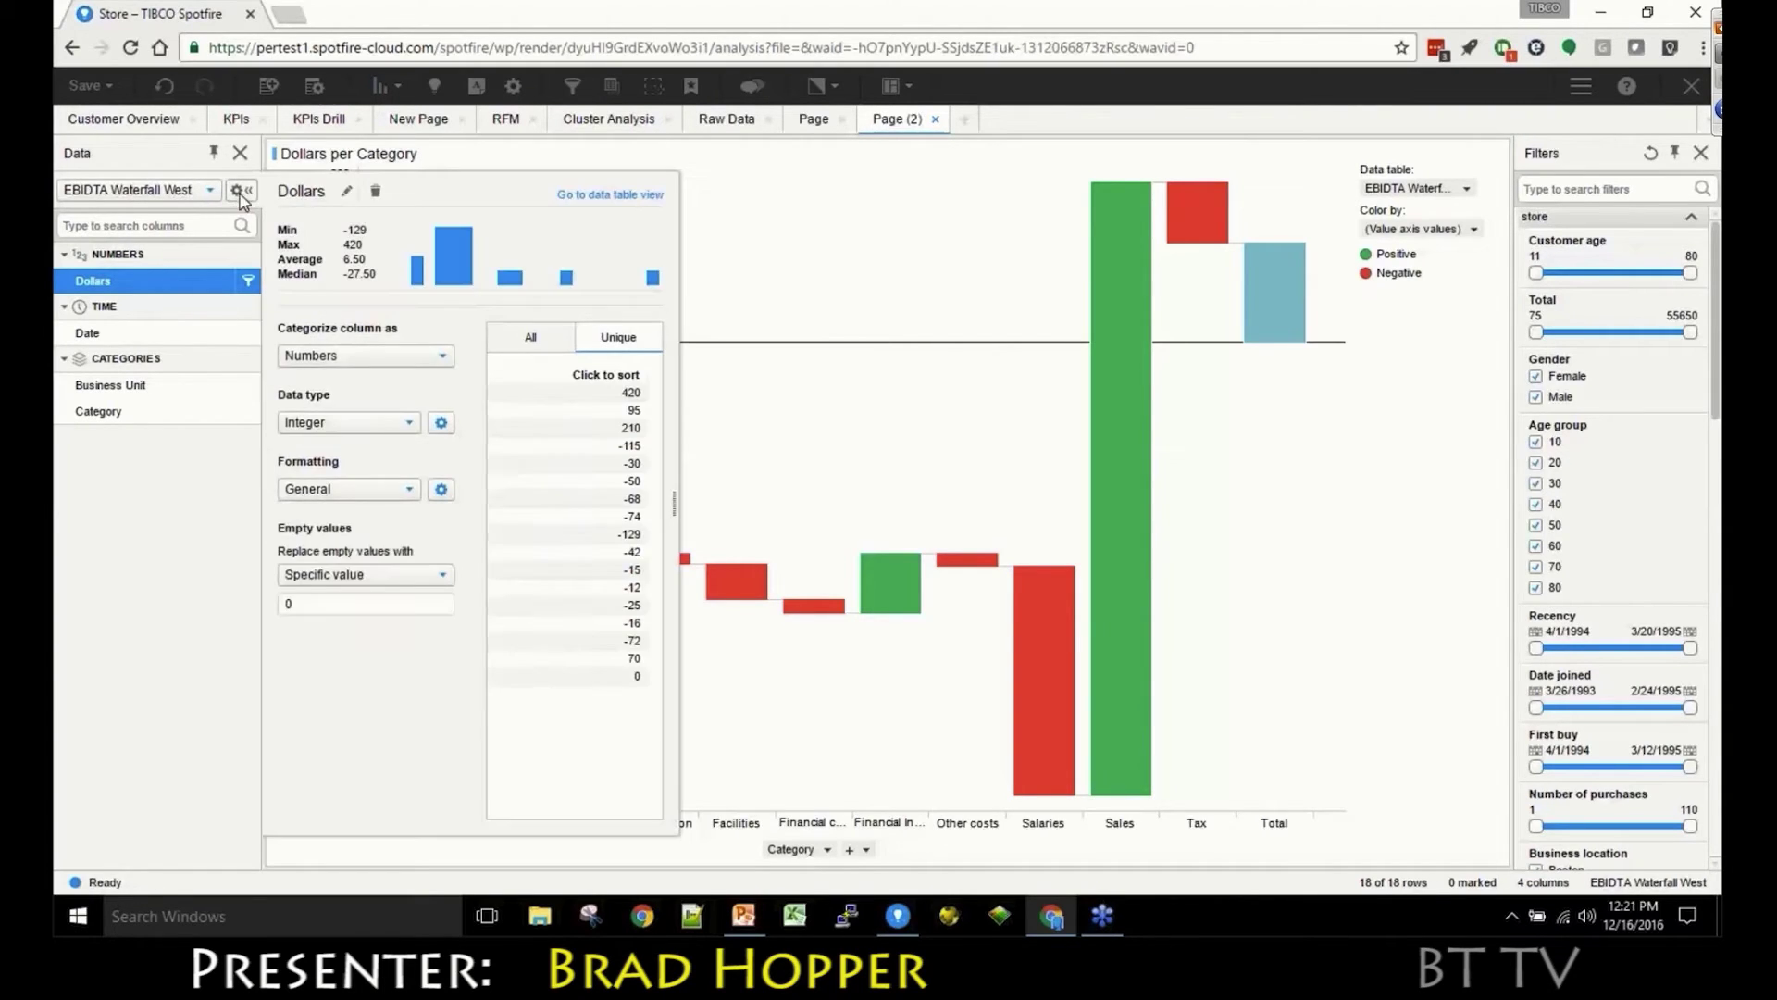
click(210, 418)
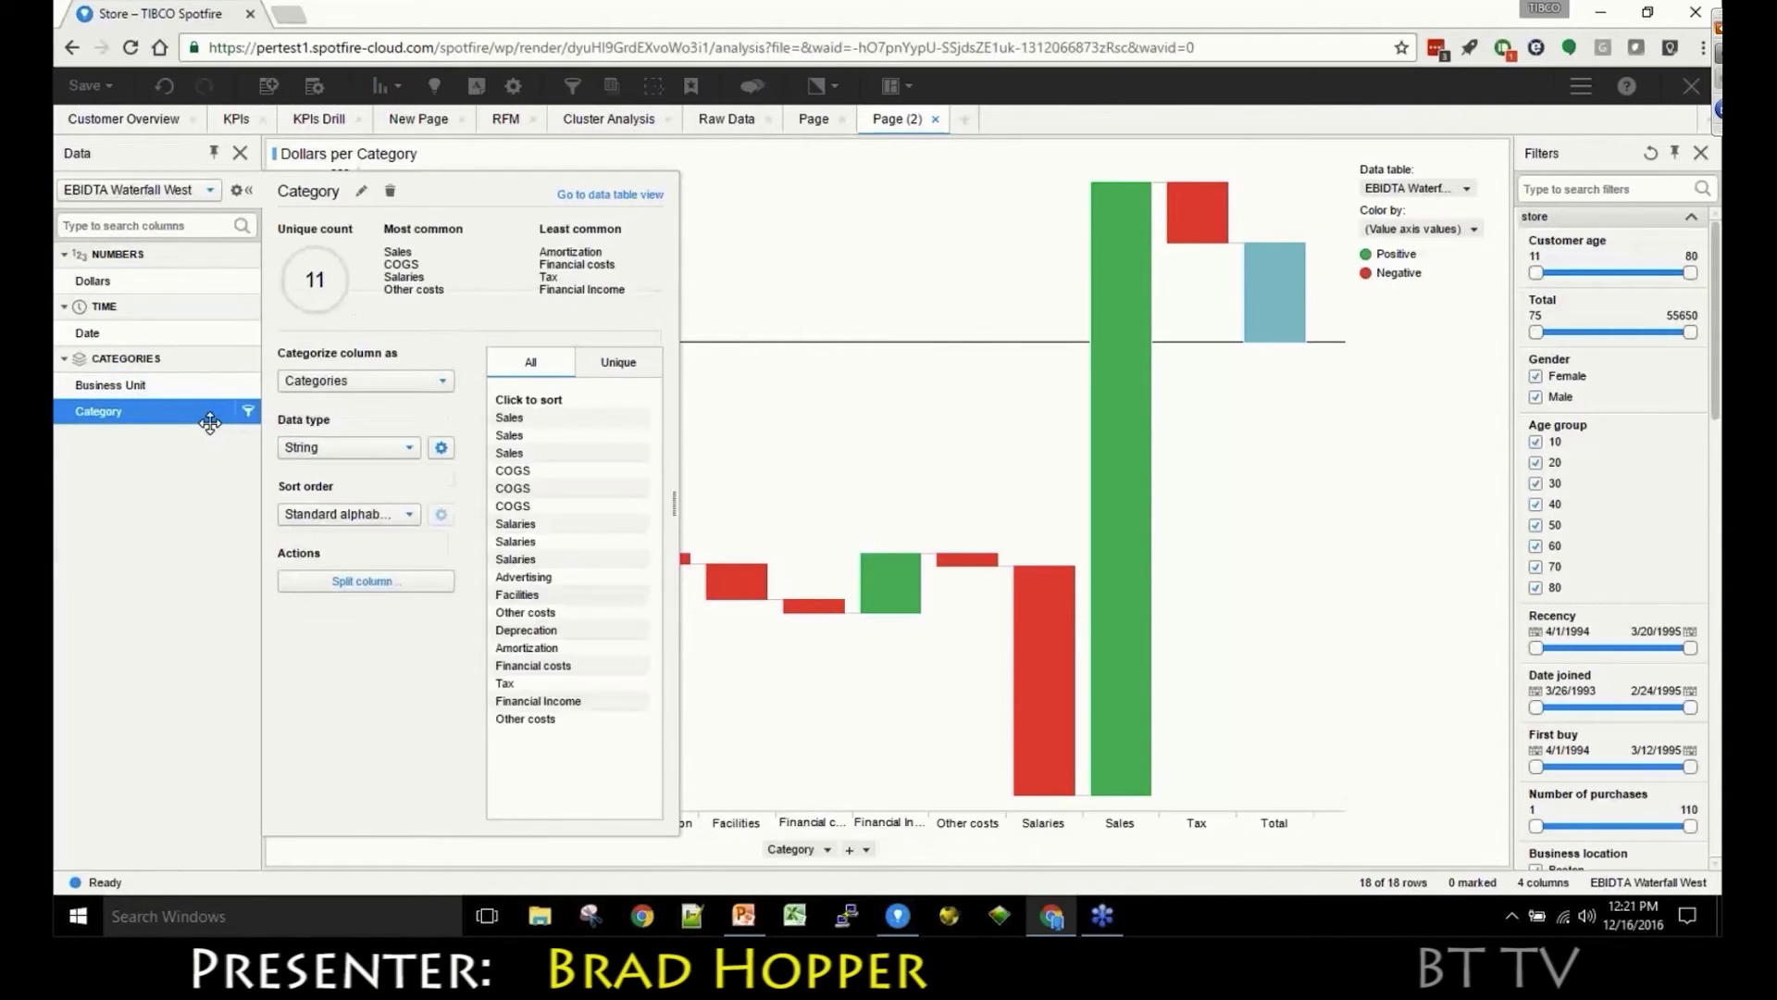
click(408, 519)
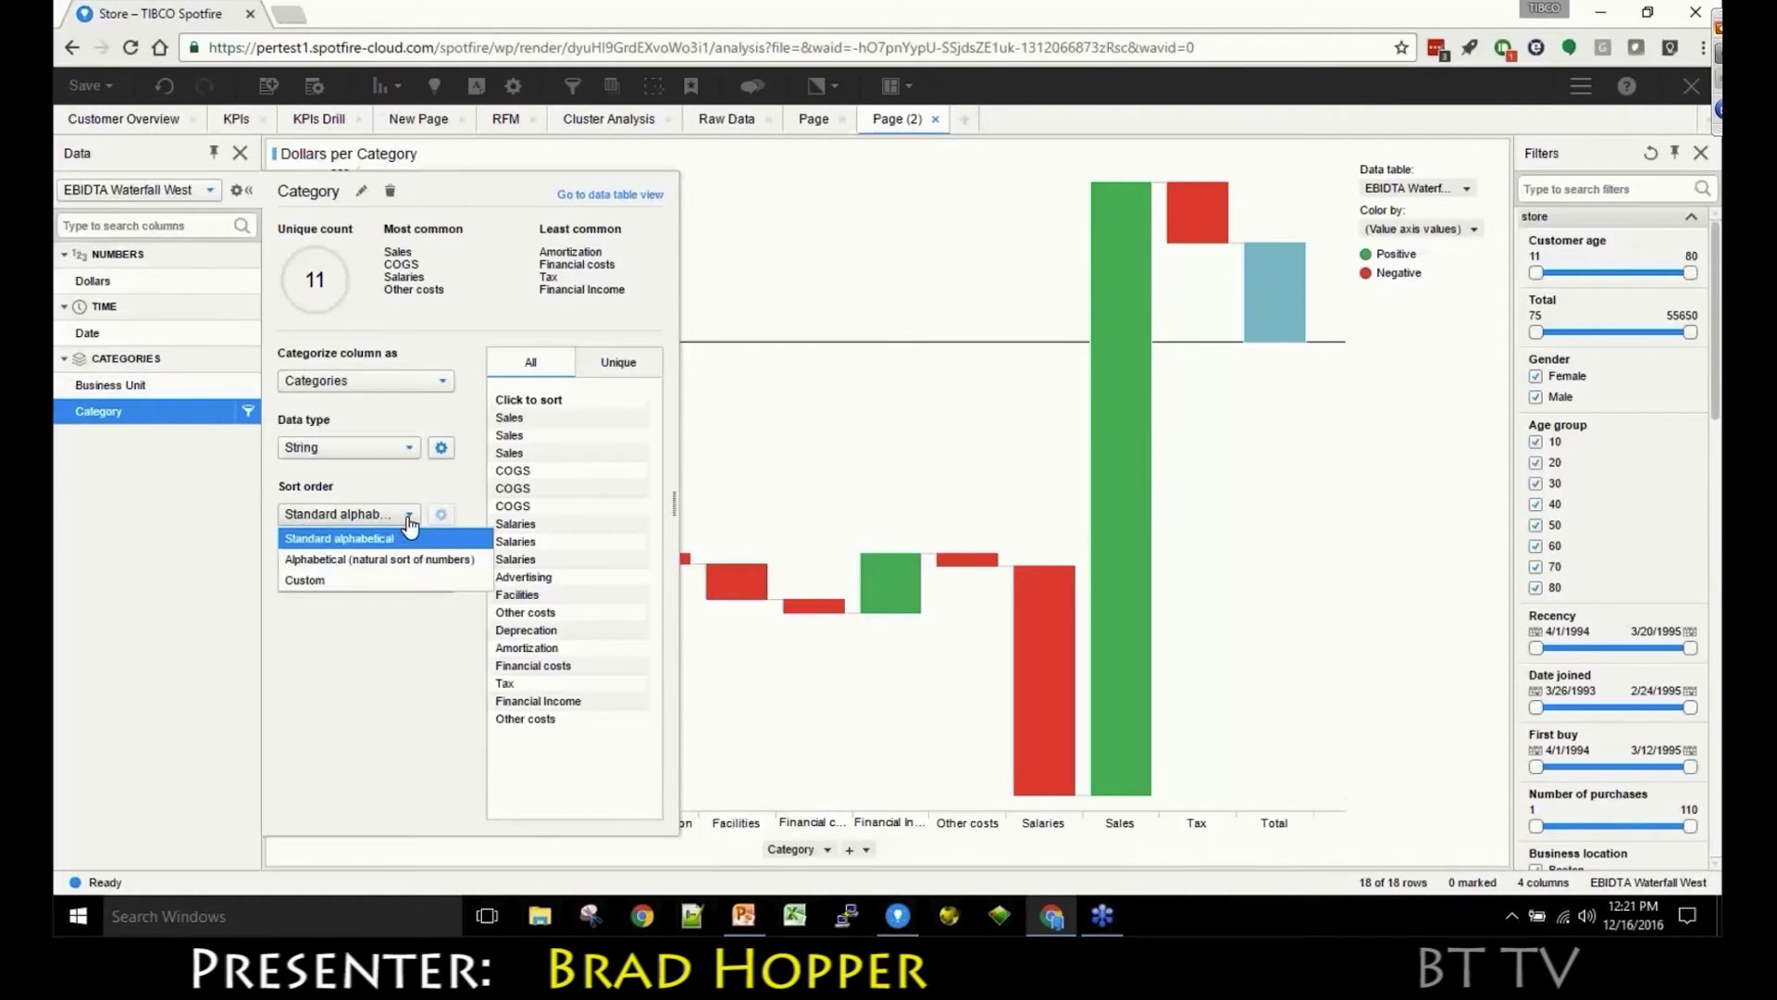
click(405, 582)
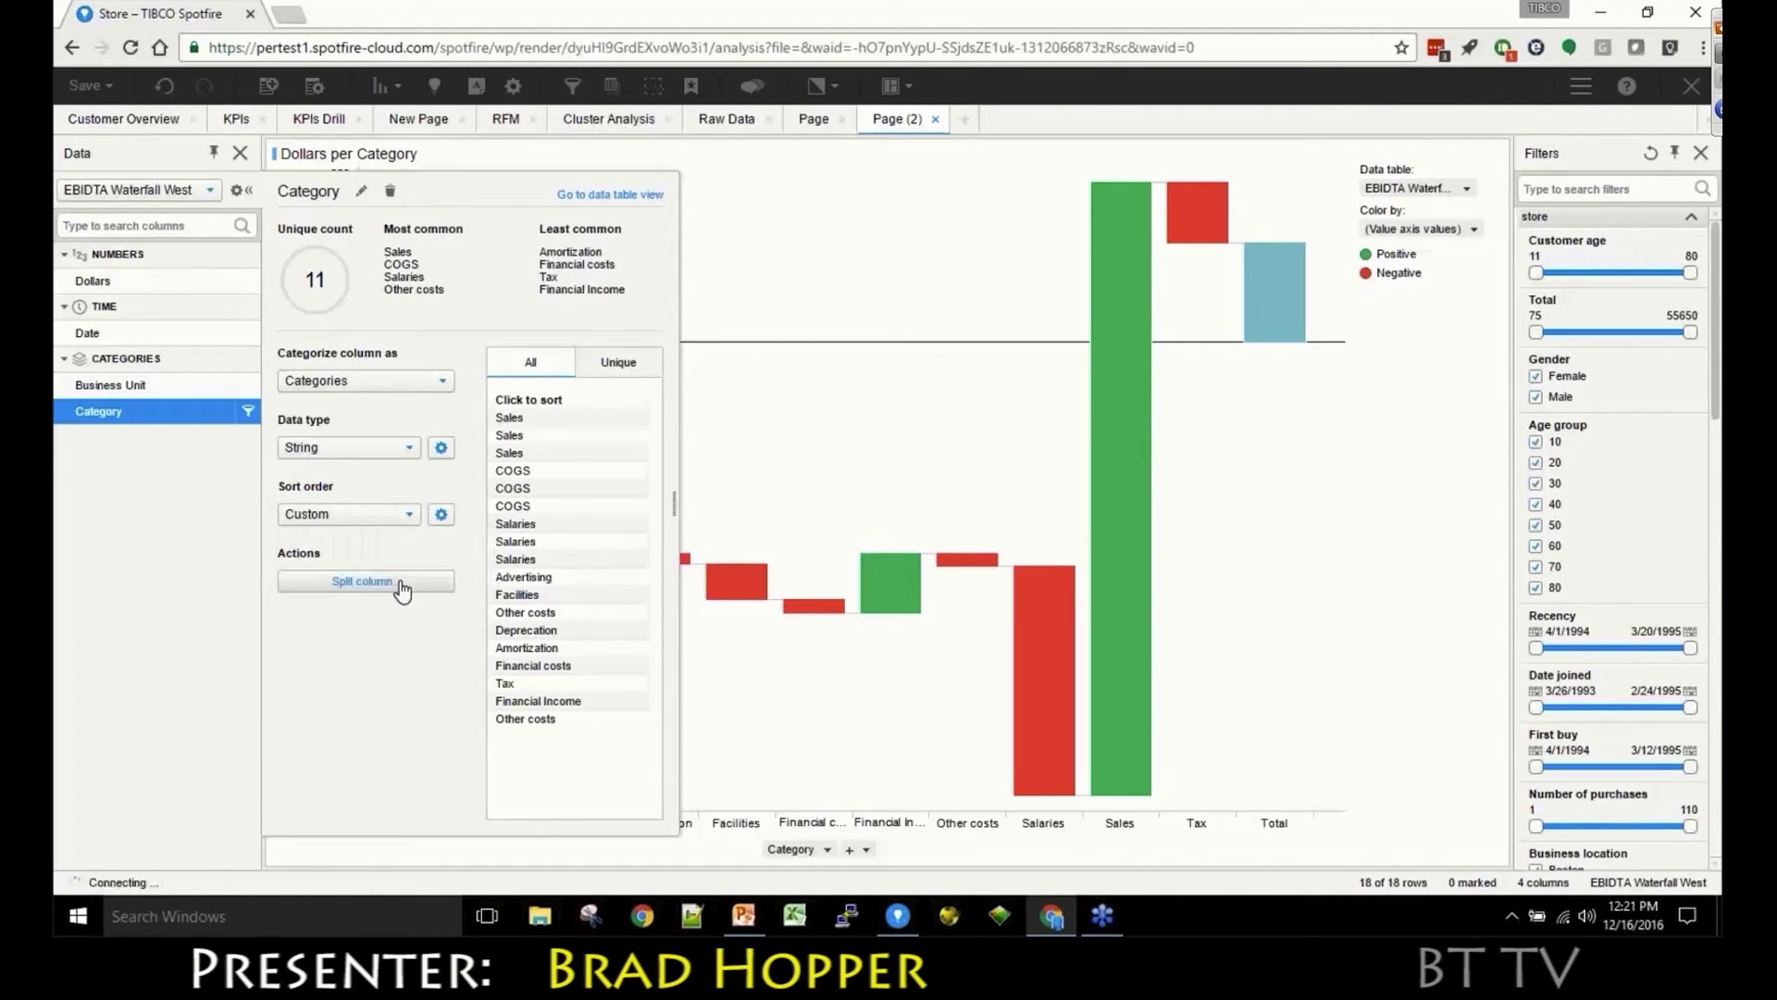
- Move Sales to the first position in the Category column's custom sort order
click(437, 521)
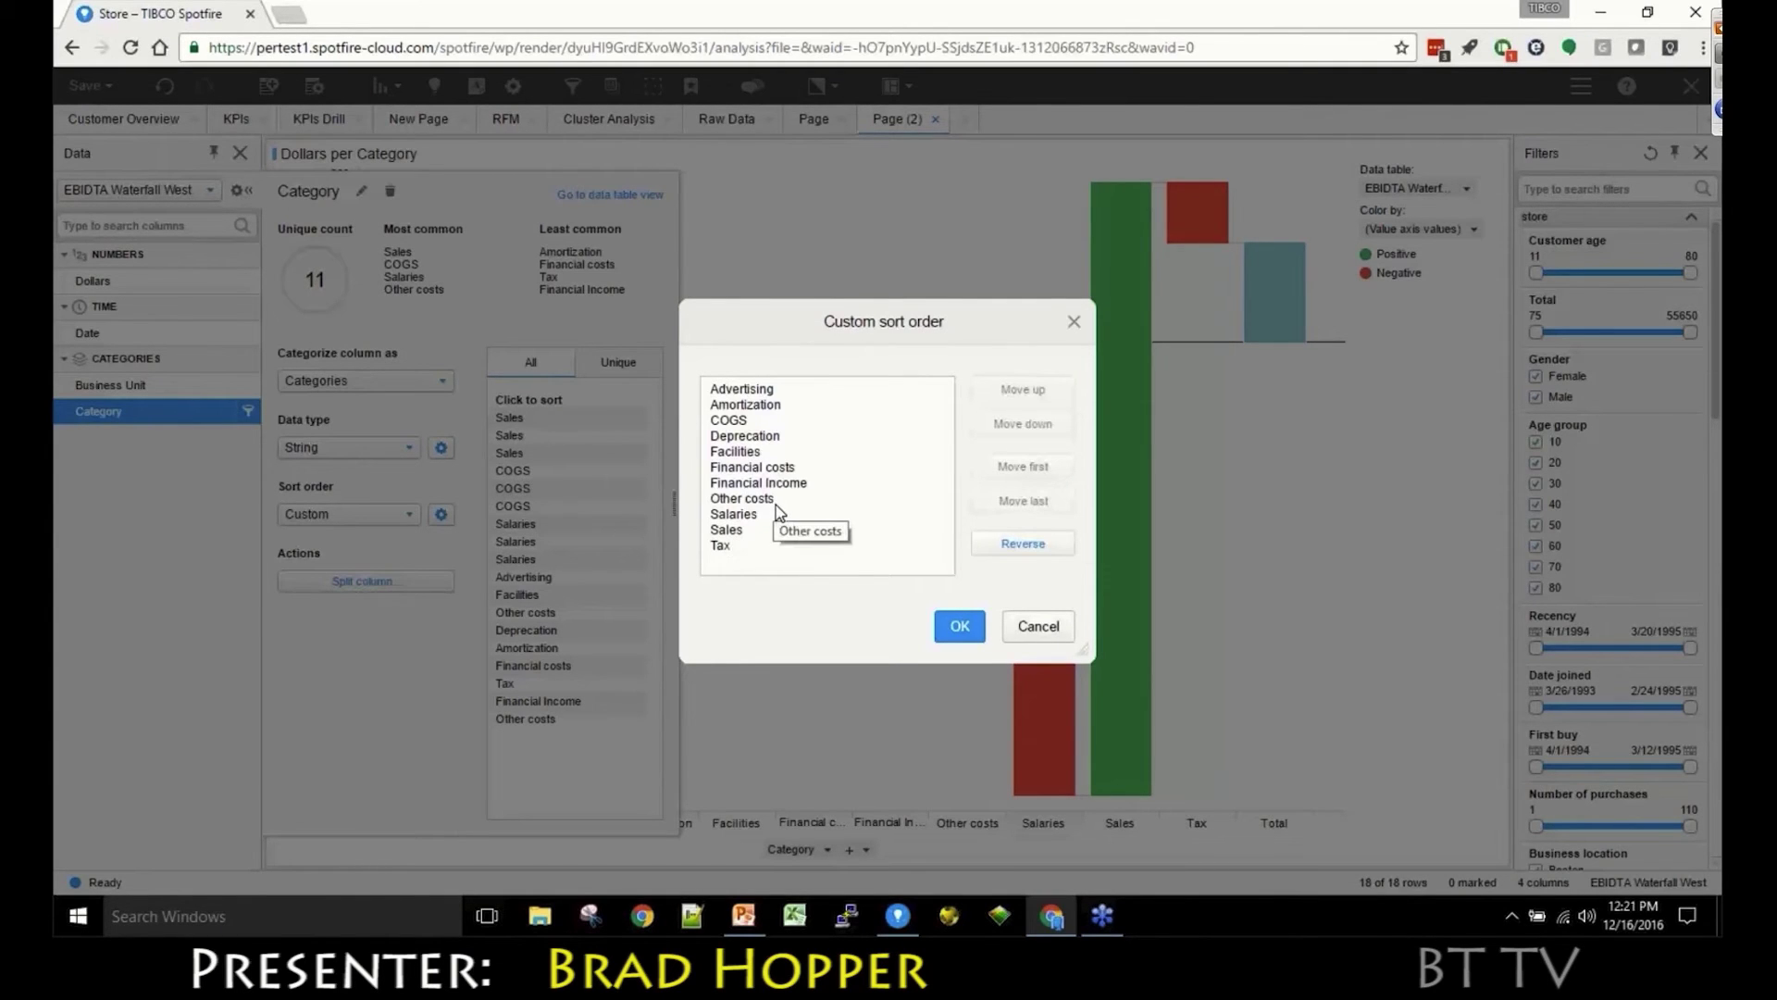
click(746, 529)
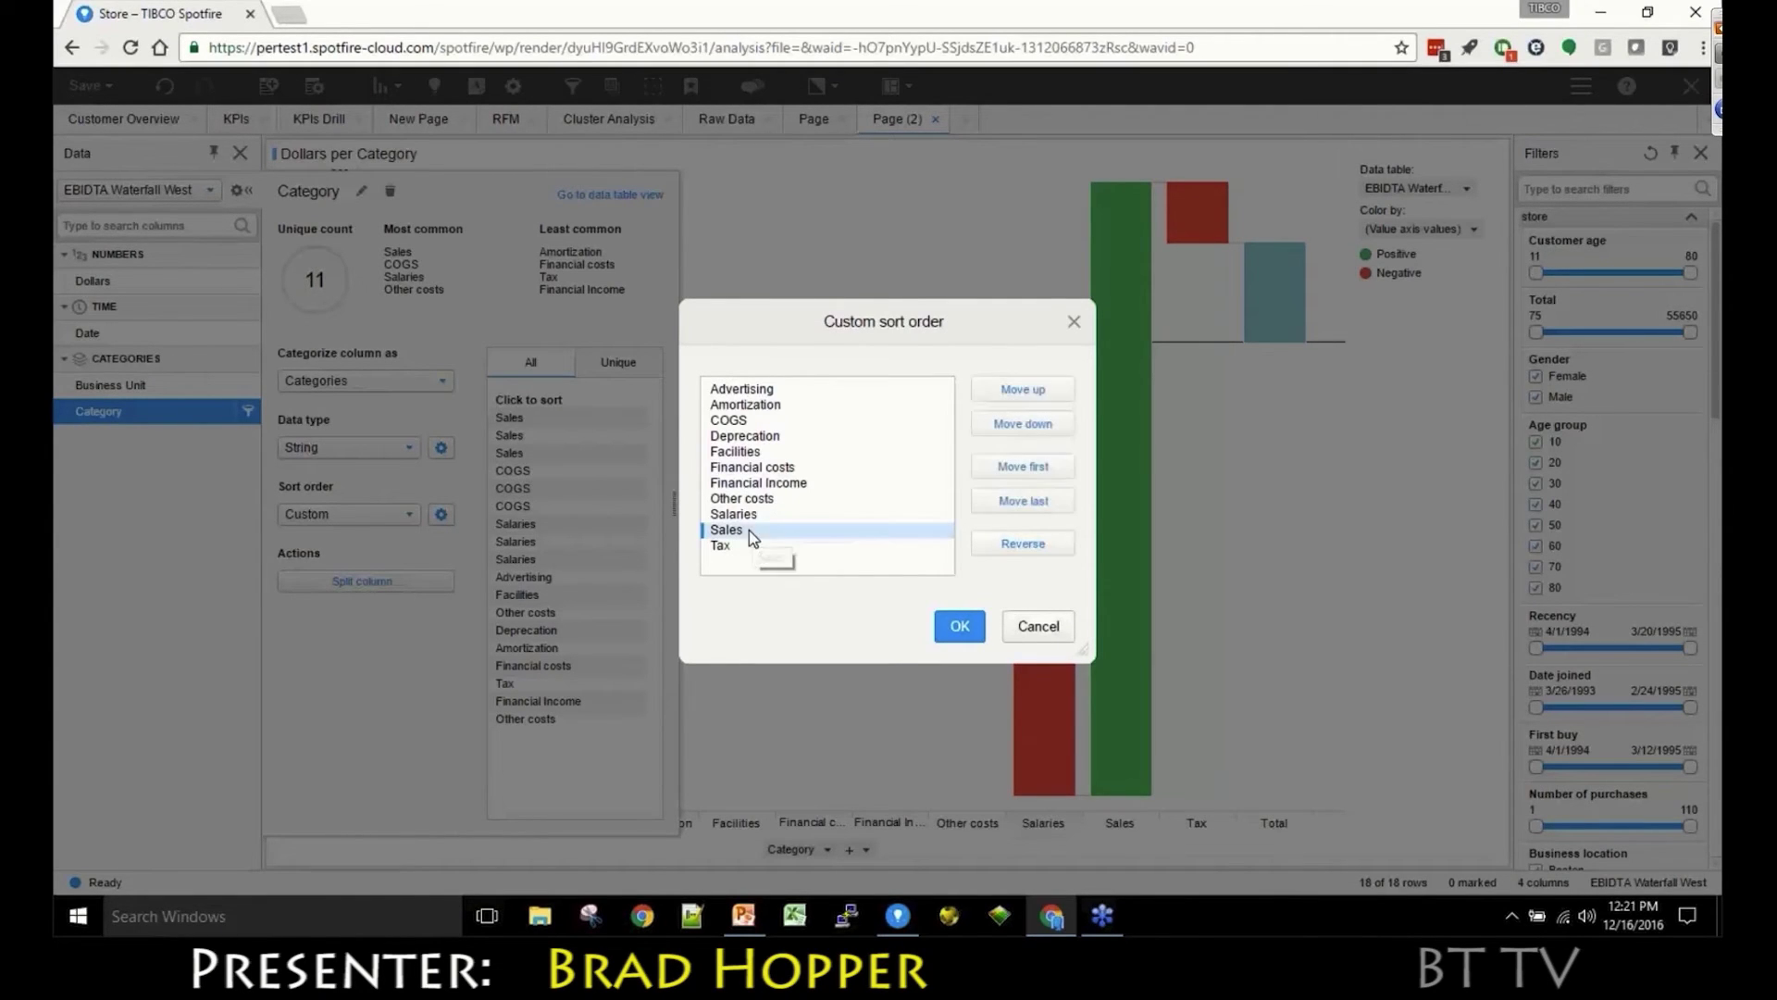
click(1008, 464)
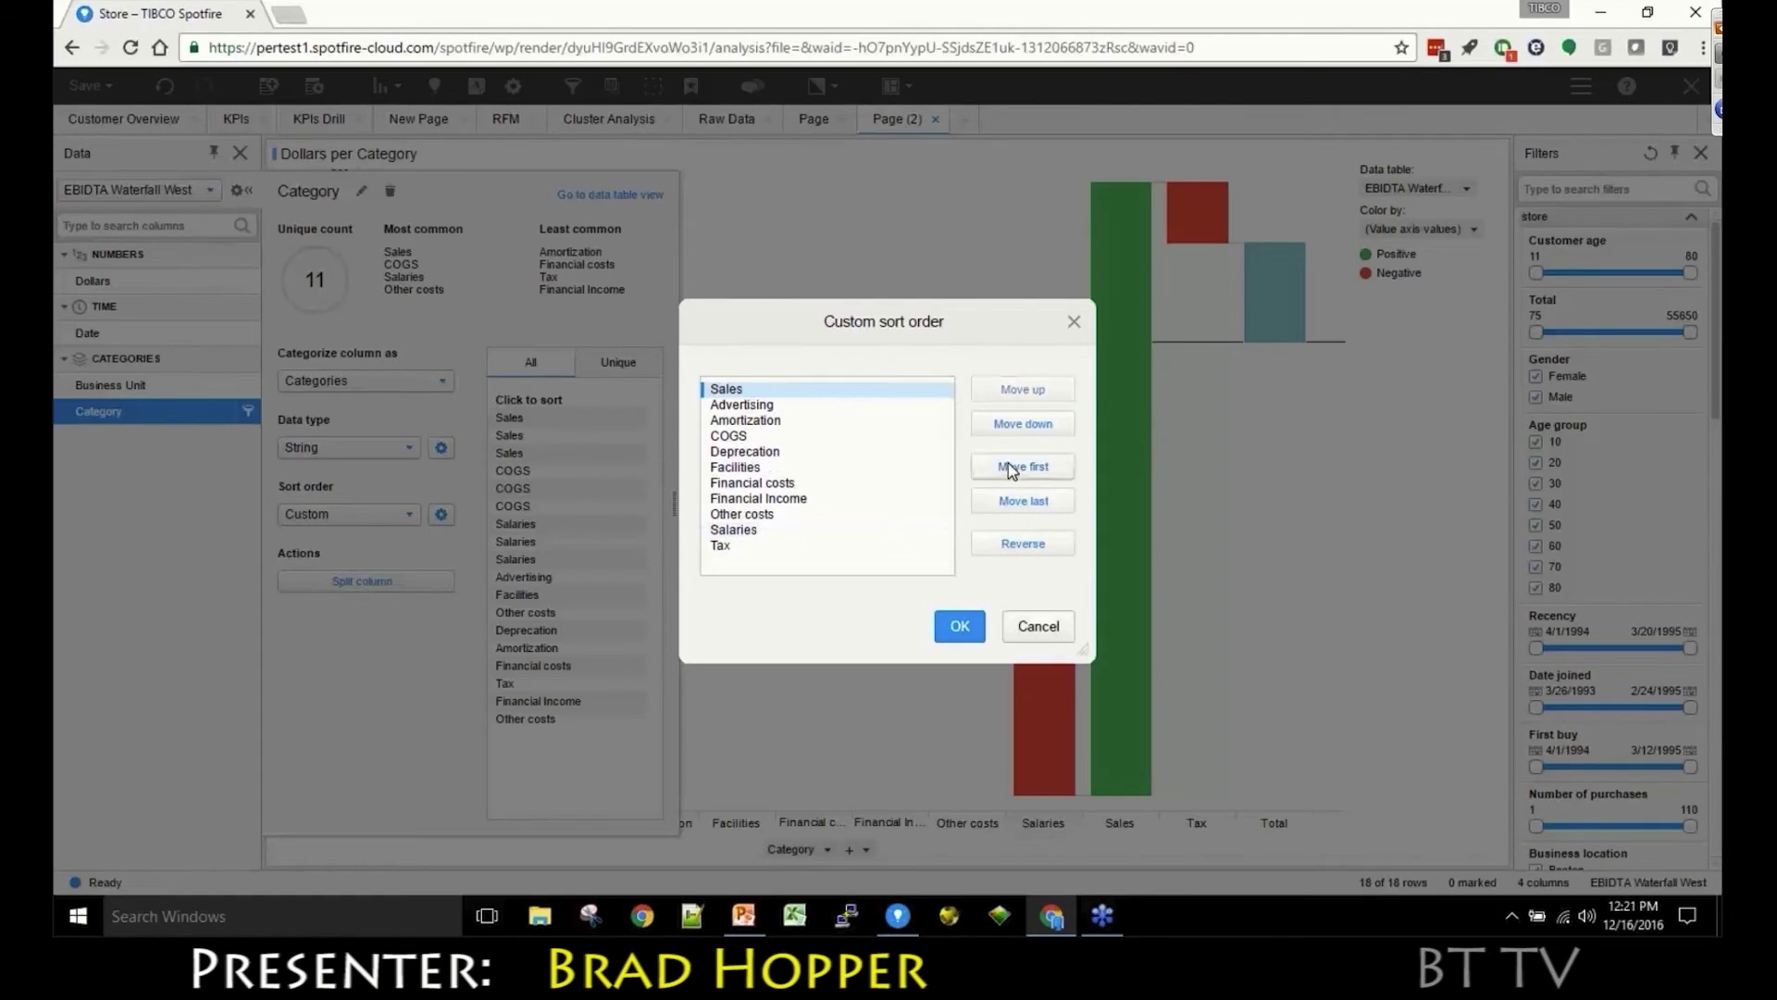
- Move Amortization, Deprecation, Financial costs and Financial Income to the end of the custom sort order, apply it and collapse the column details
click(779, 421)
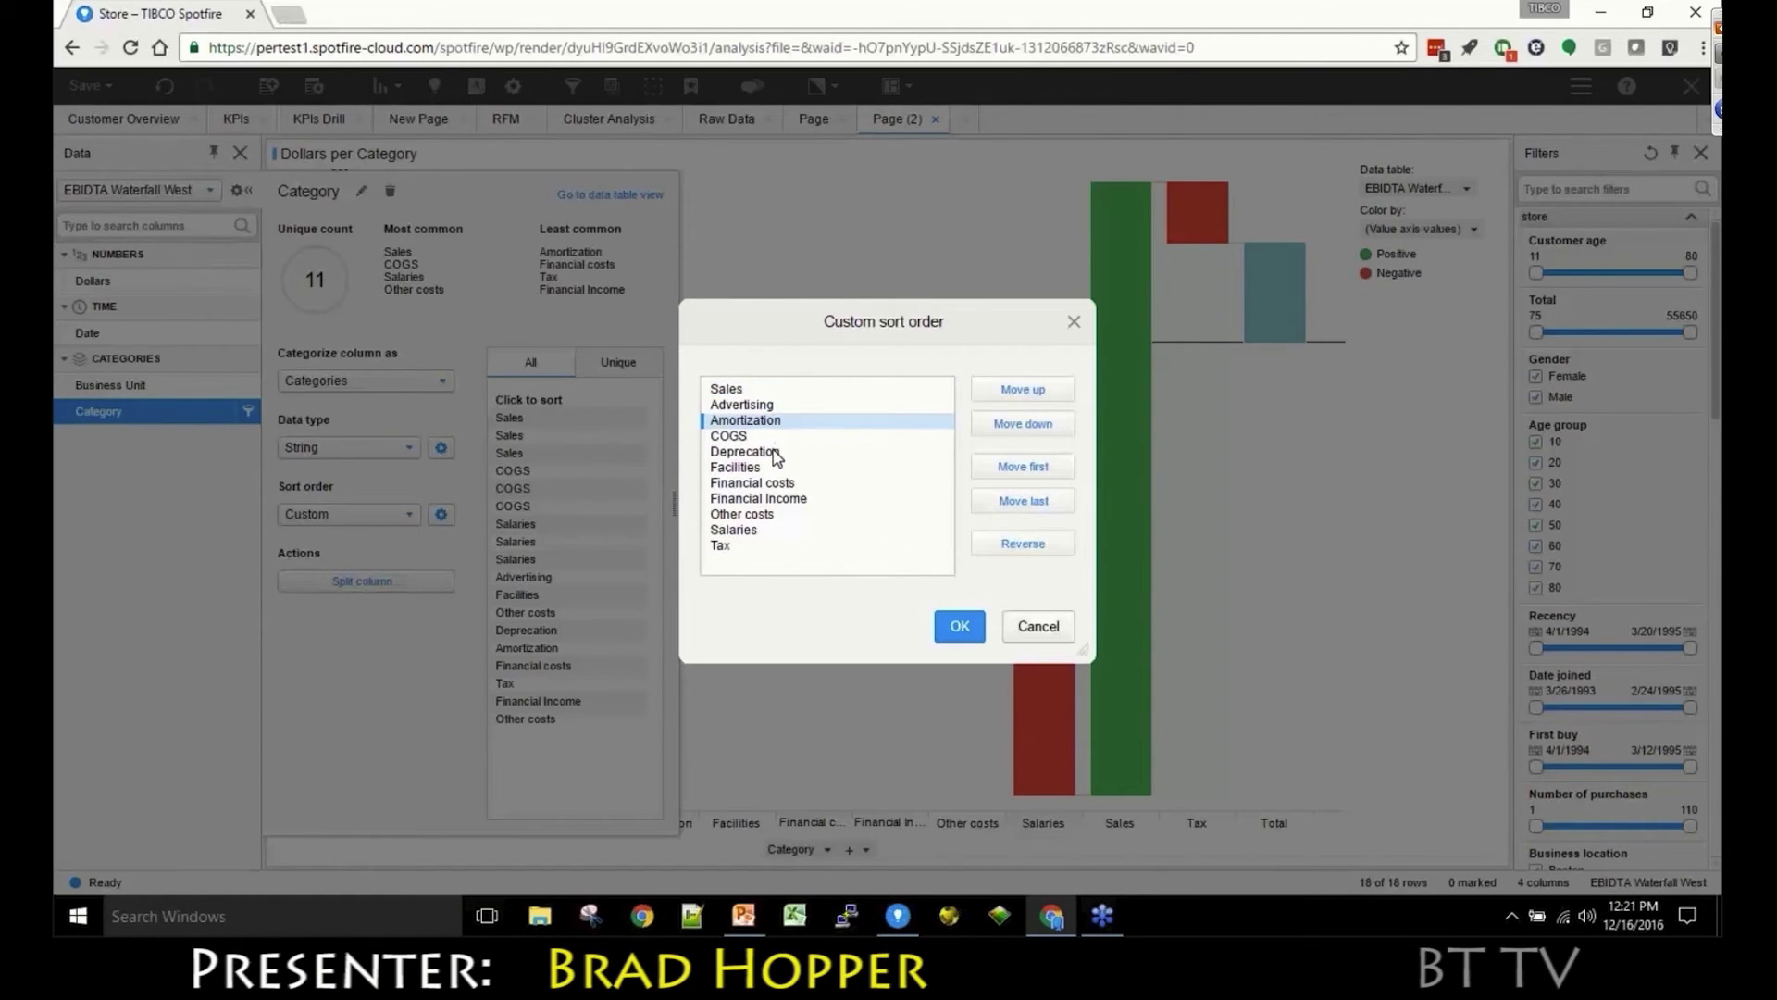
ctrl+click(776, 453)
ctrl+click(782, 482)
ctrl+click(786, 498)
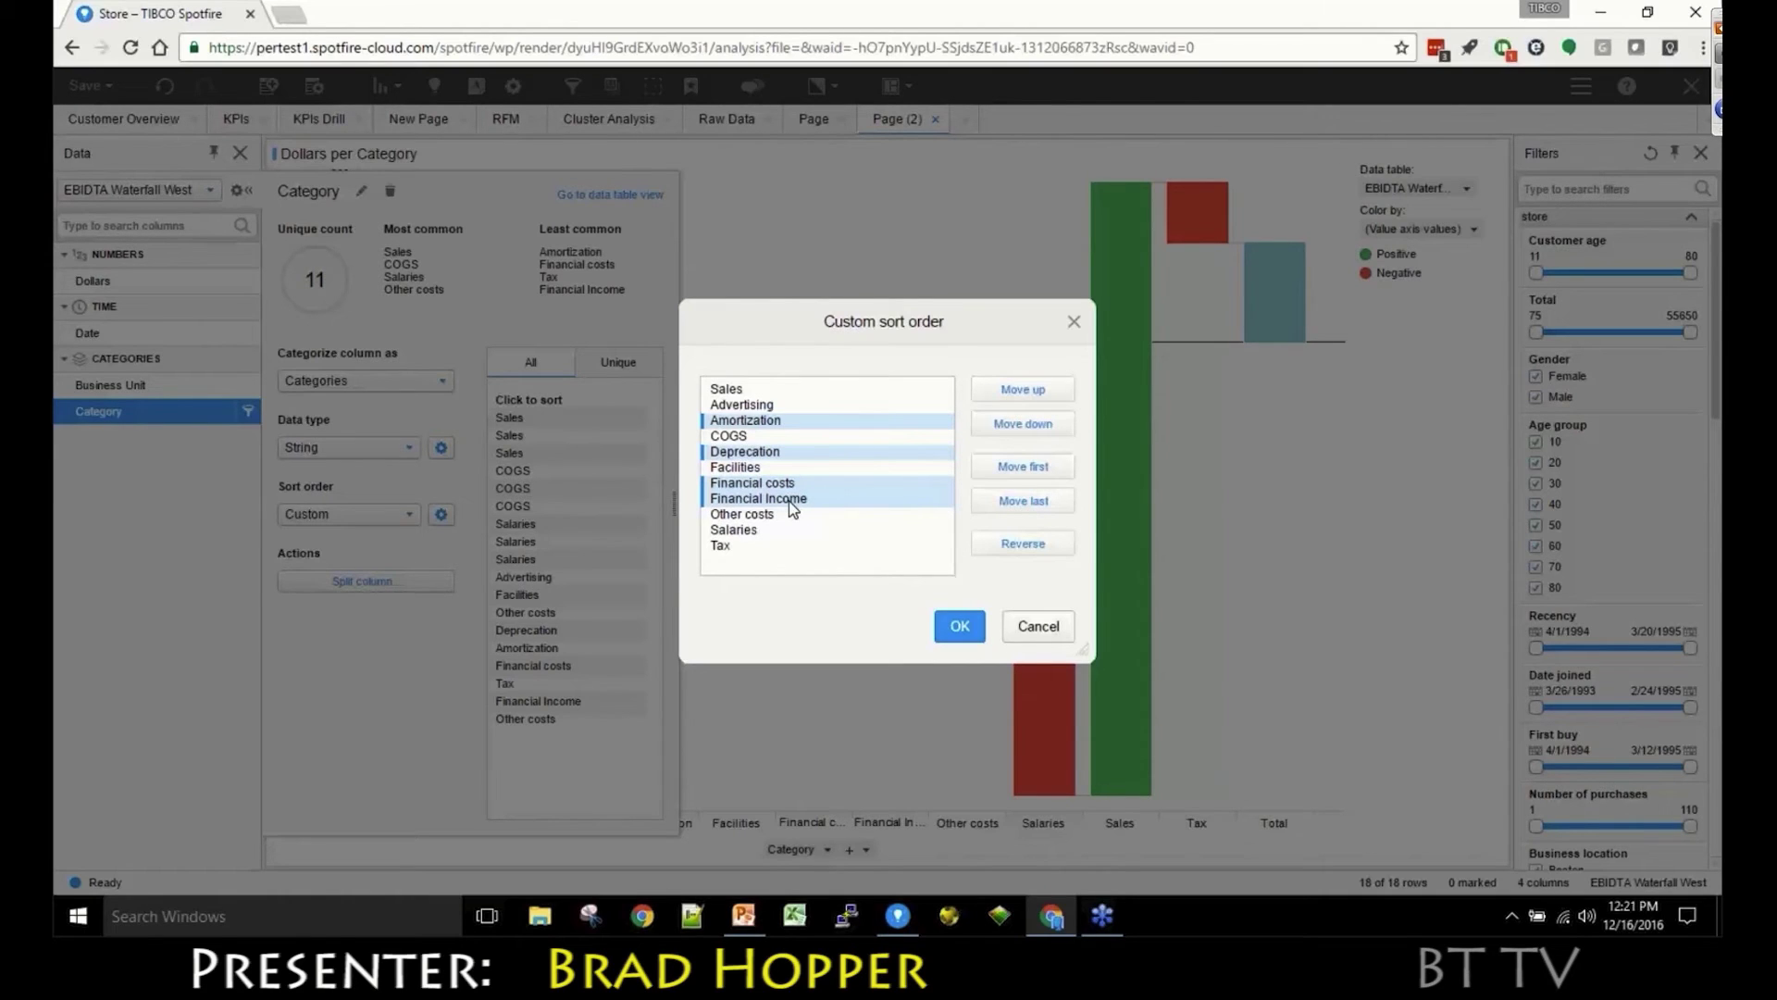
click(1010, 502)
click(959, 628)
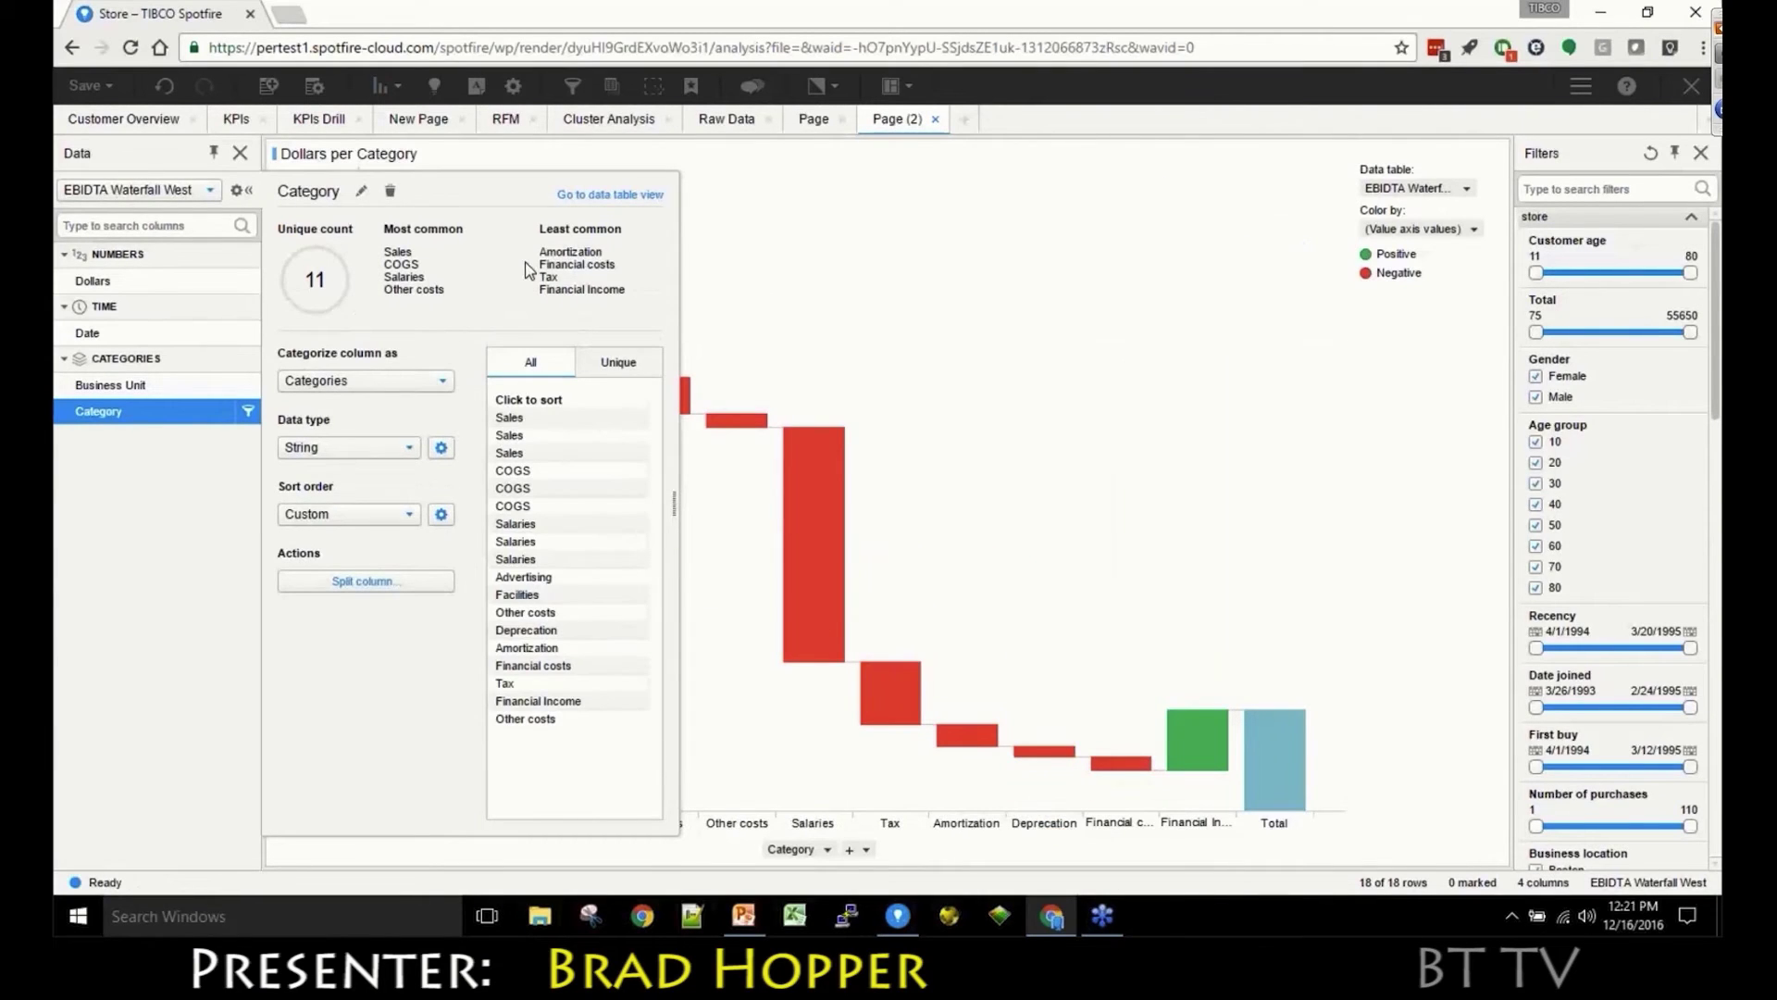
click(247, 191)
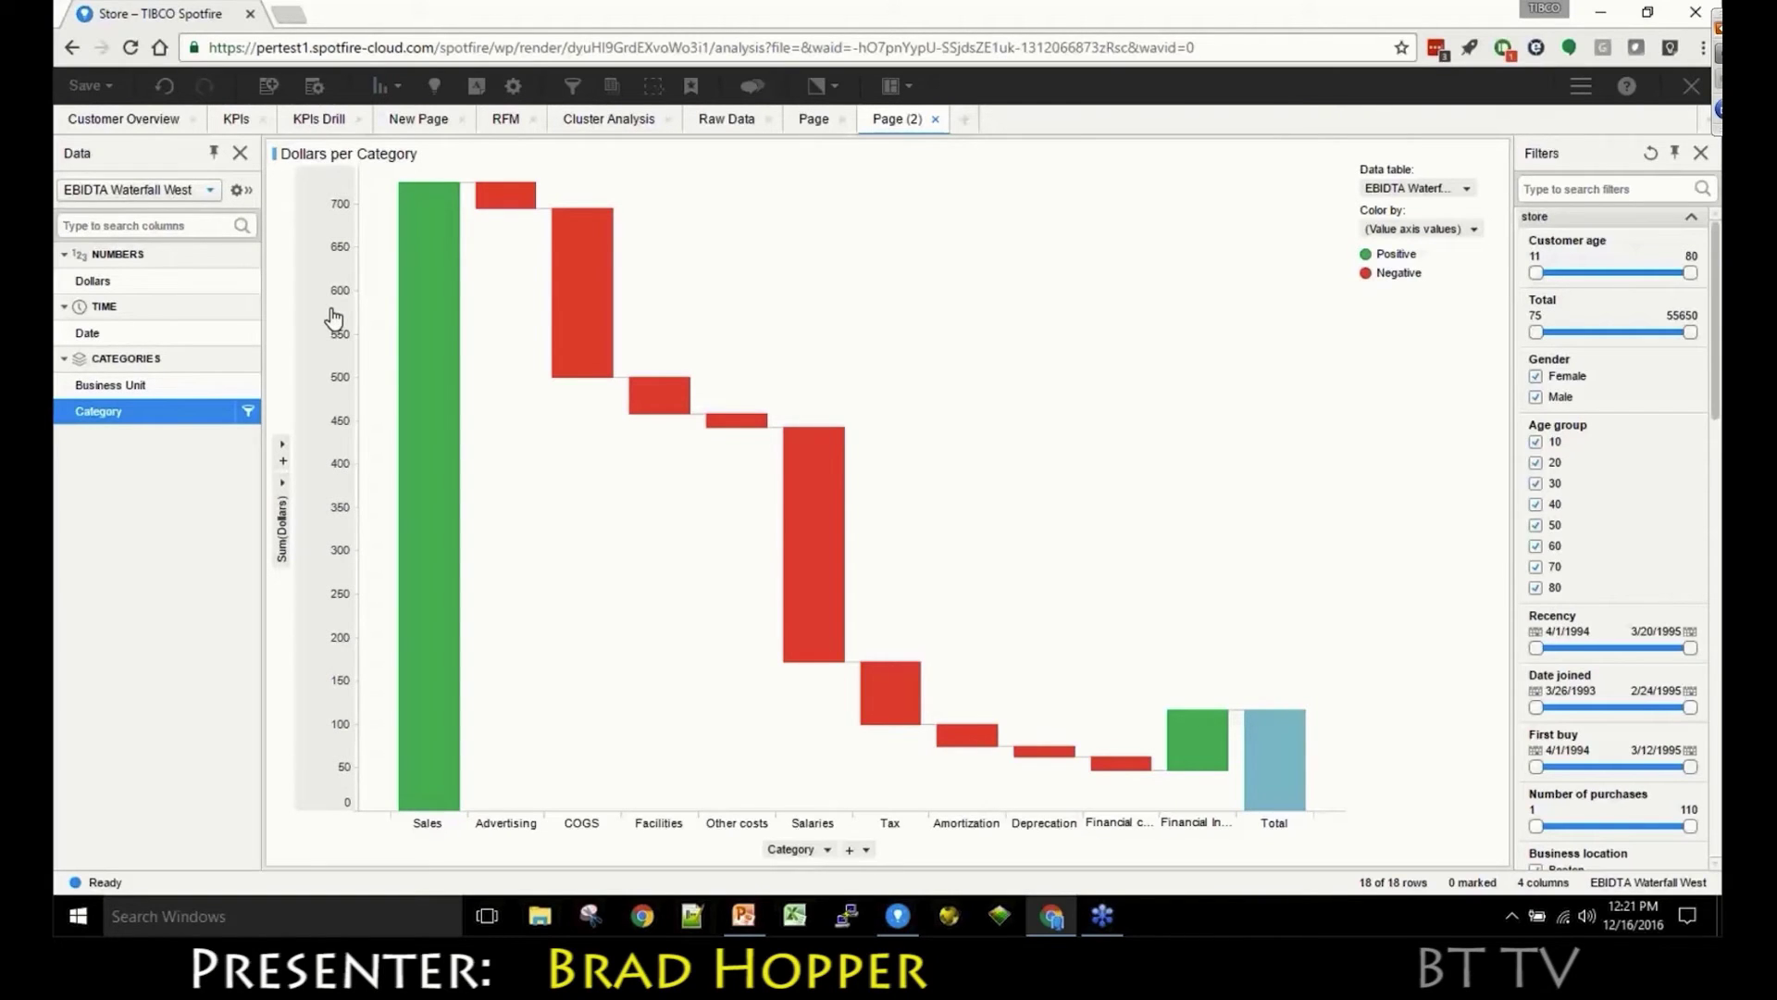
- Mark the bars from Sales through Salaries in the waterfall chart and group these categories under the name EBIDTA
drag(433, 172, 834, 719)
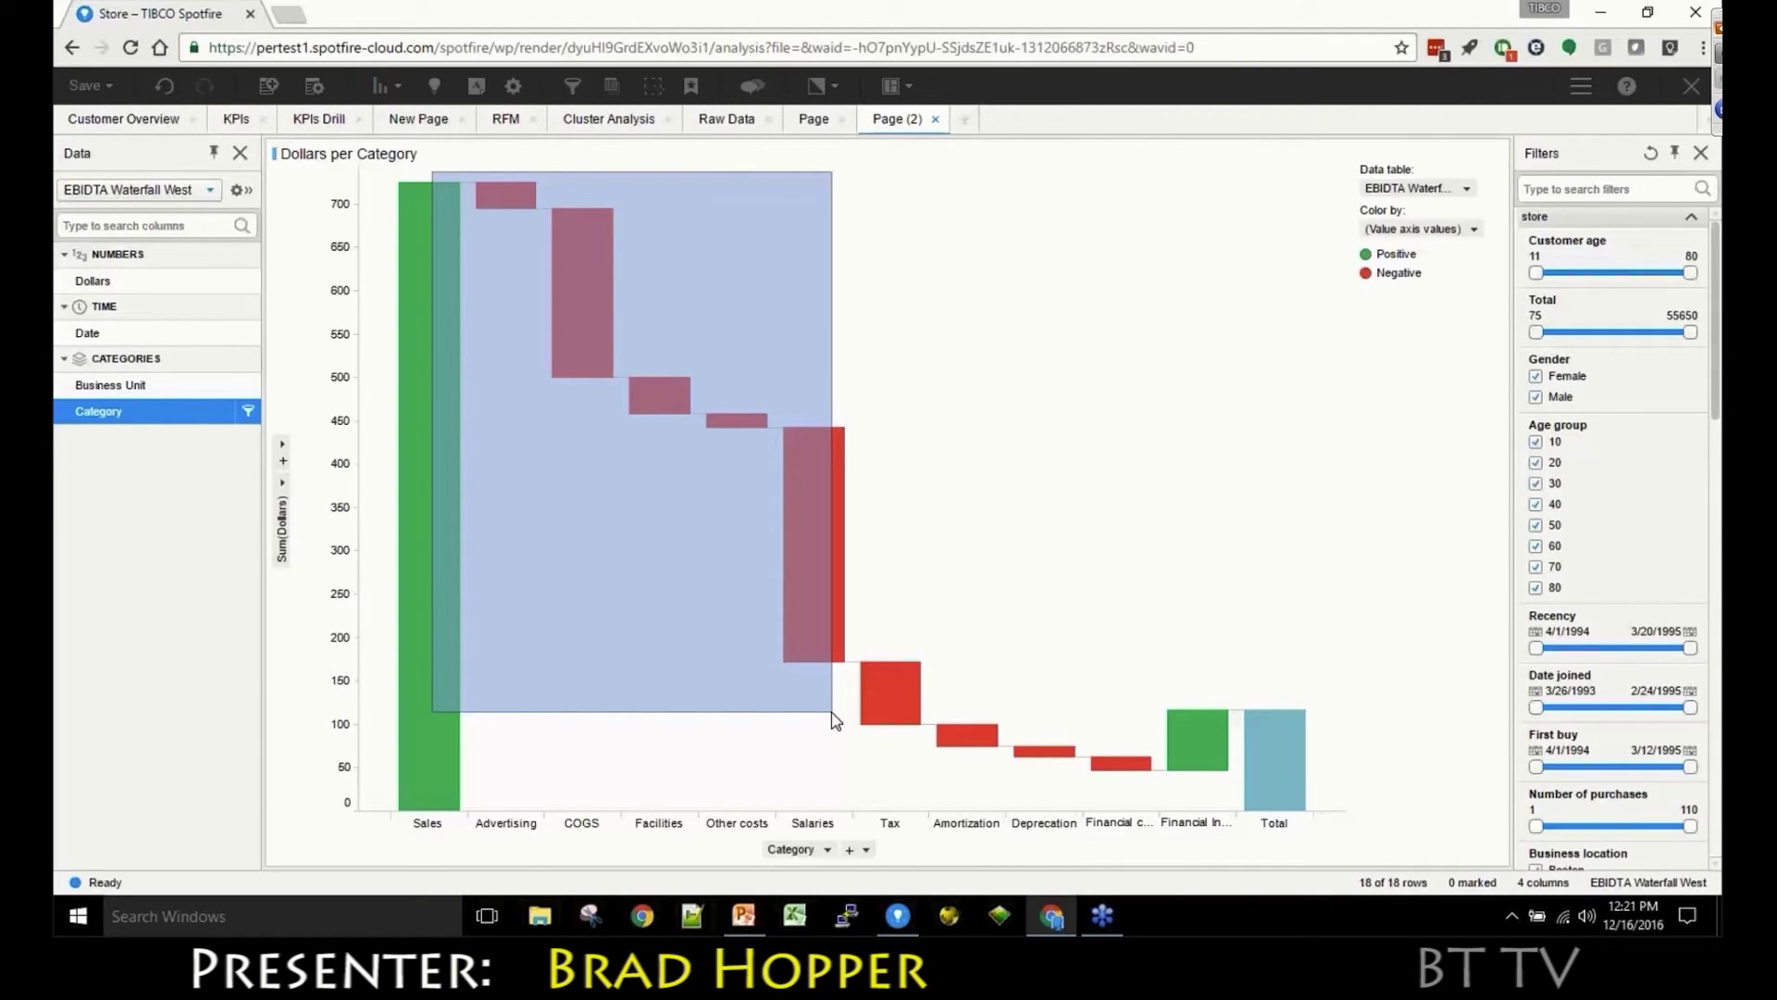
drag(836, 720, 833, 719)
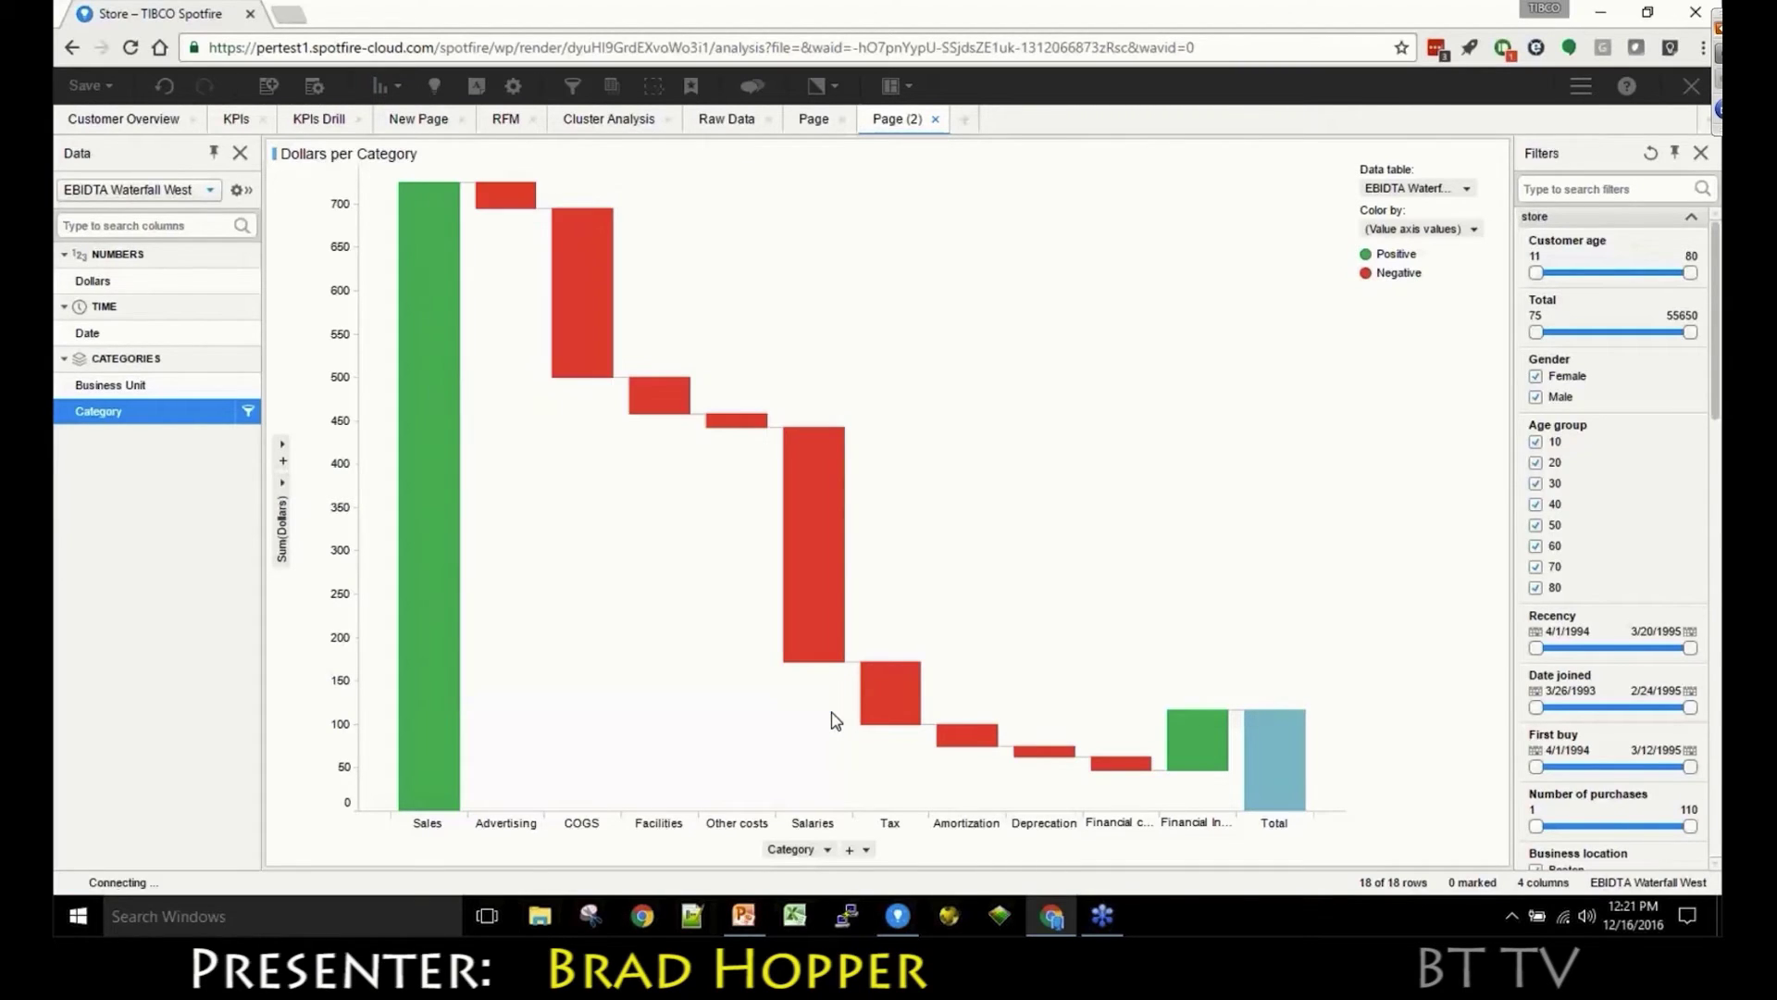
right_click(796, 552)
click(849, 607)
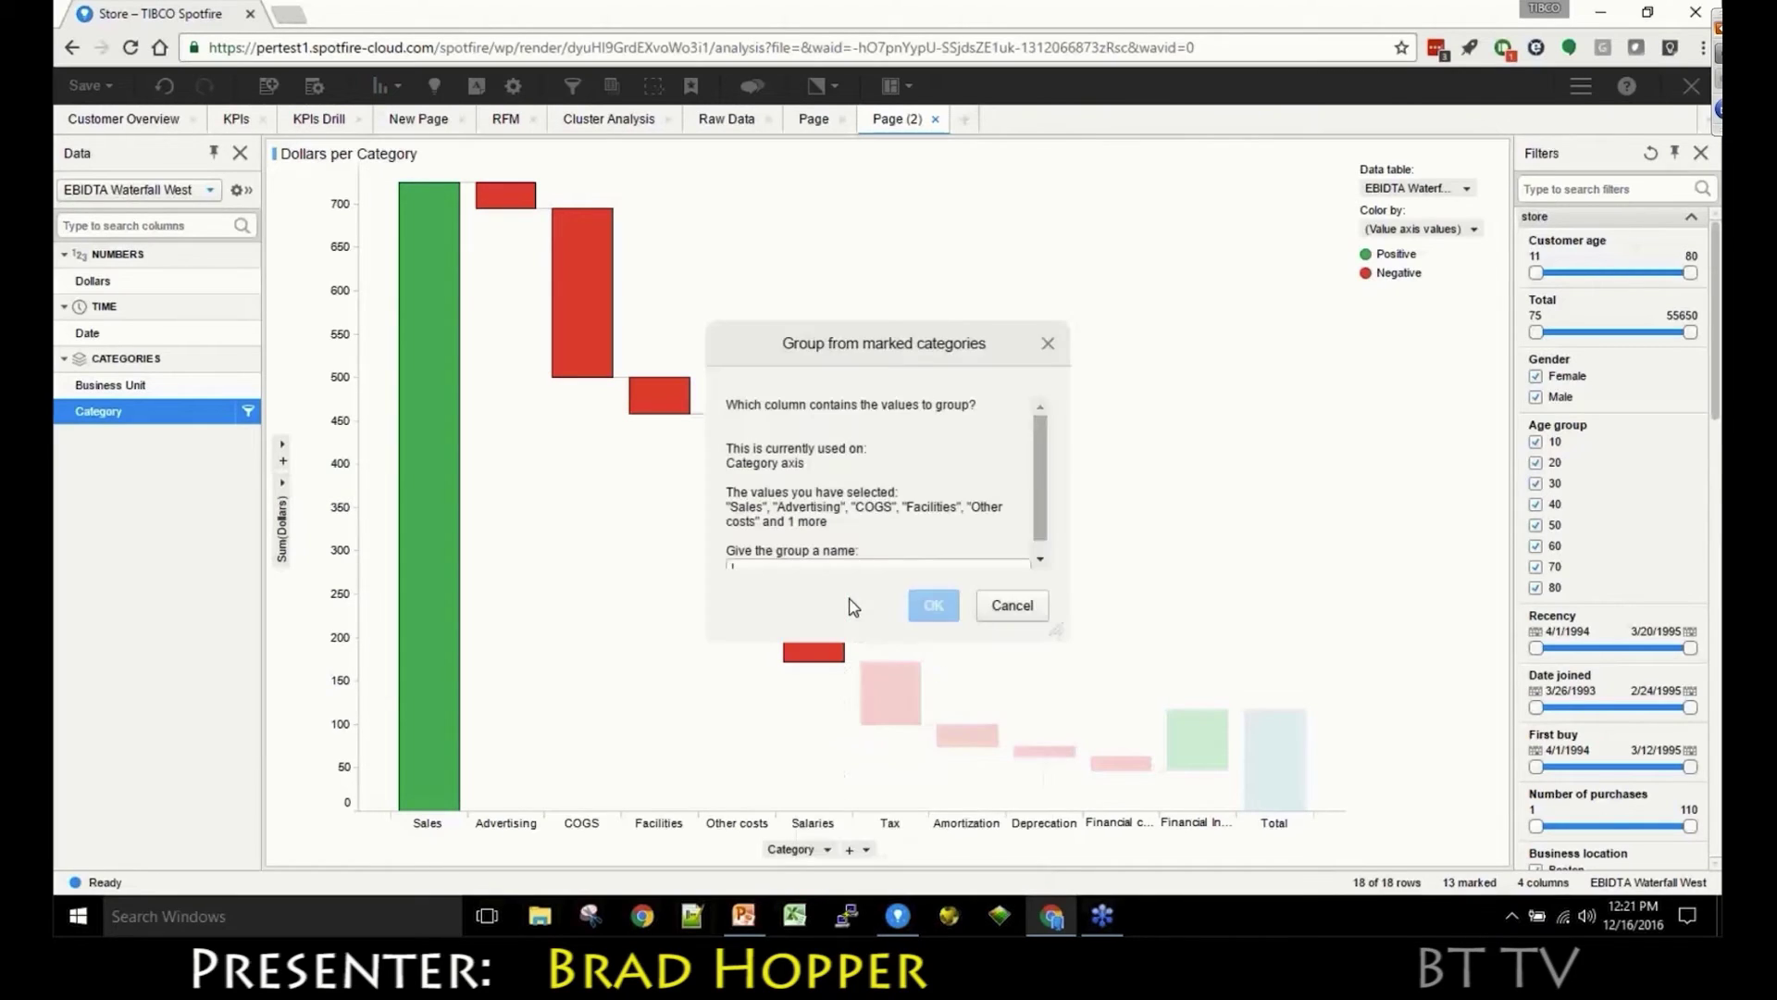
text(EBIDTA)
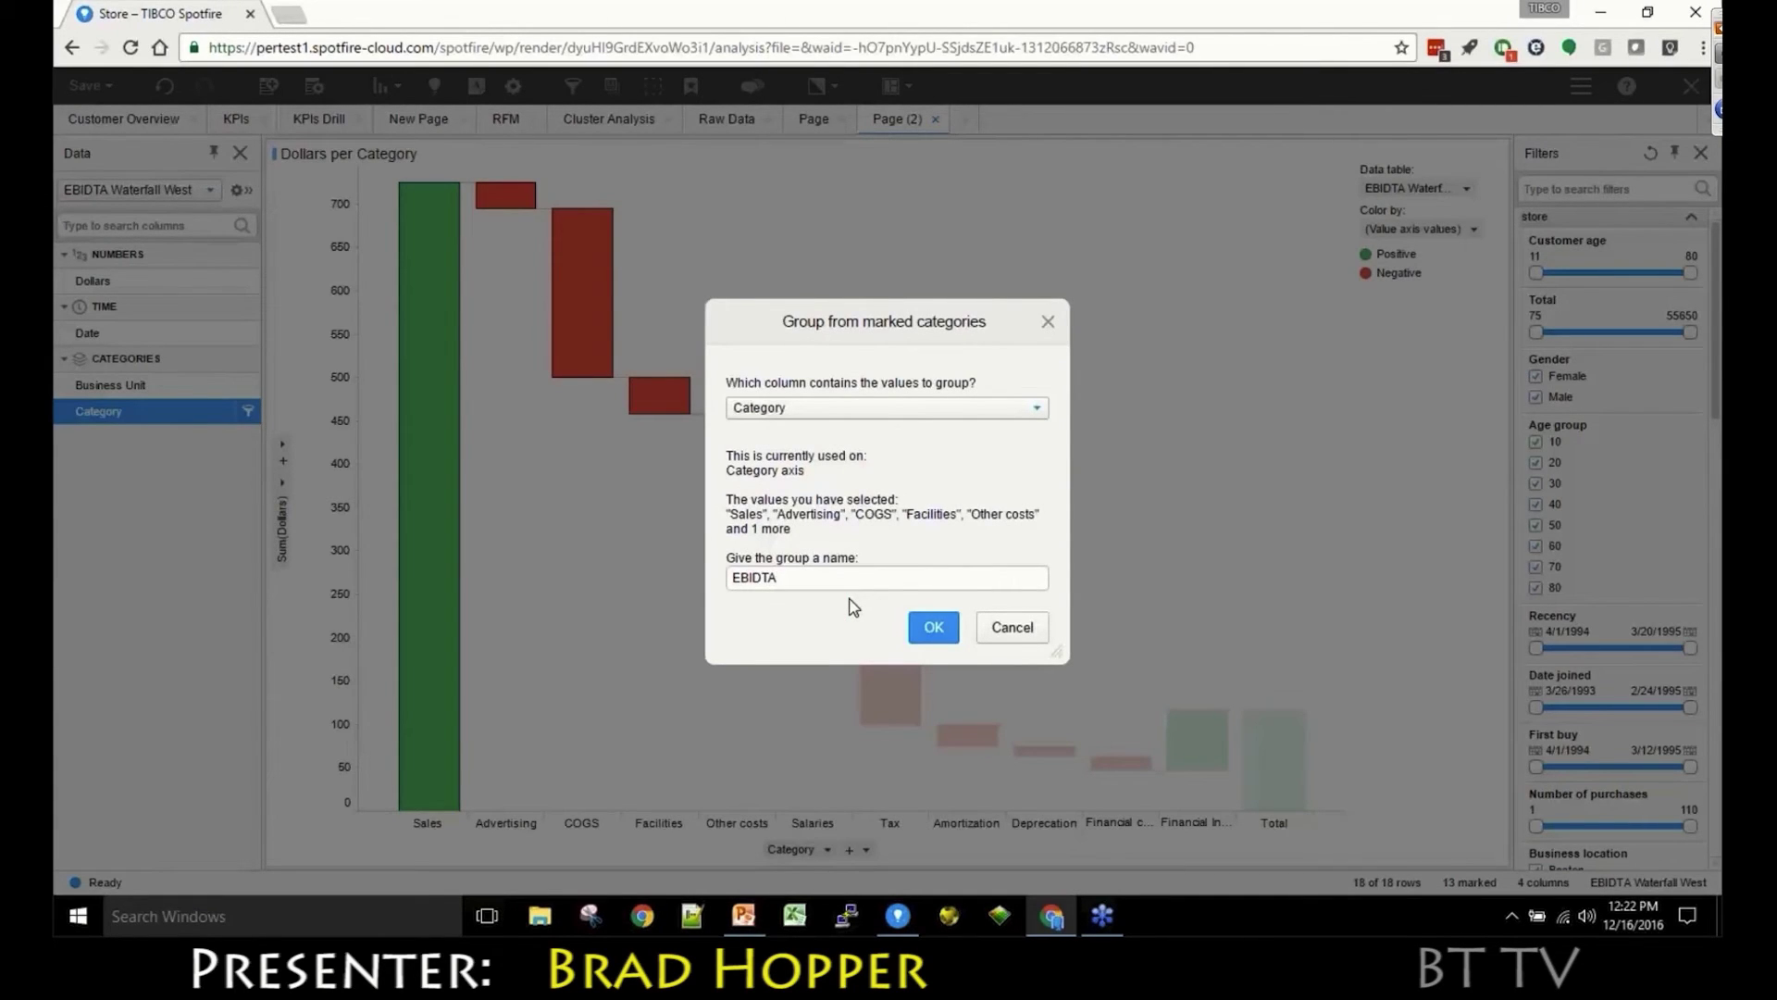
click(925, 624)
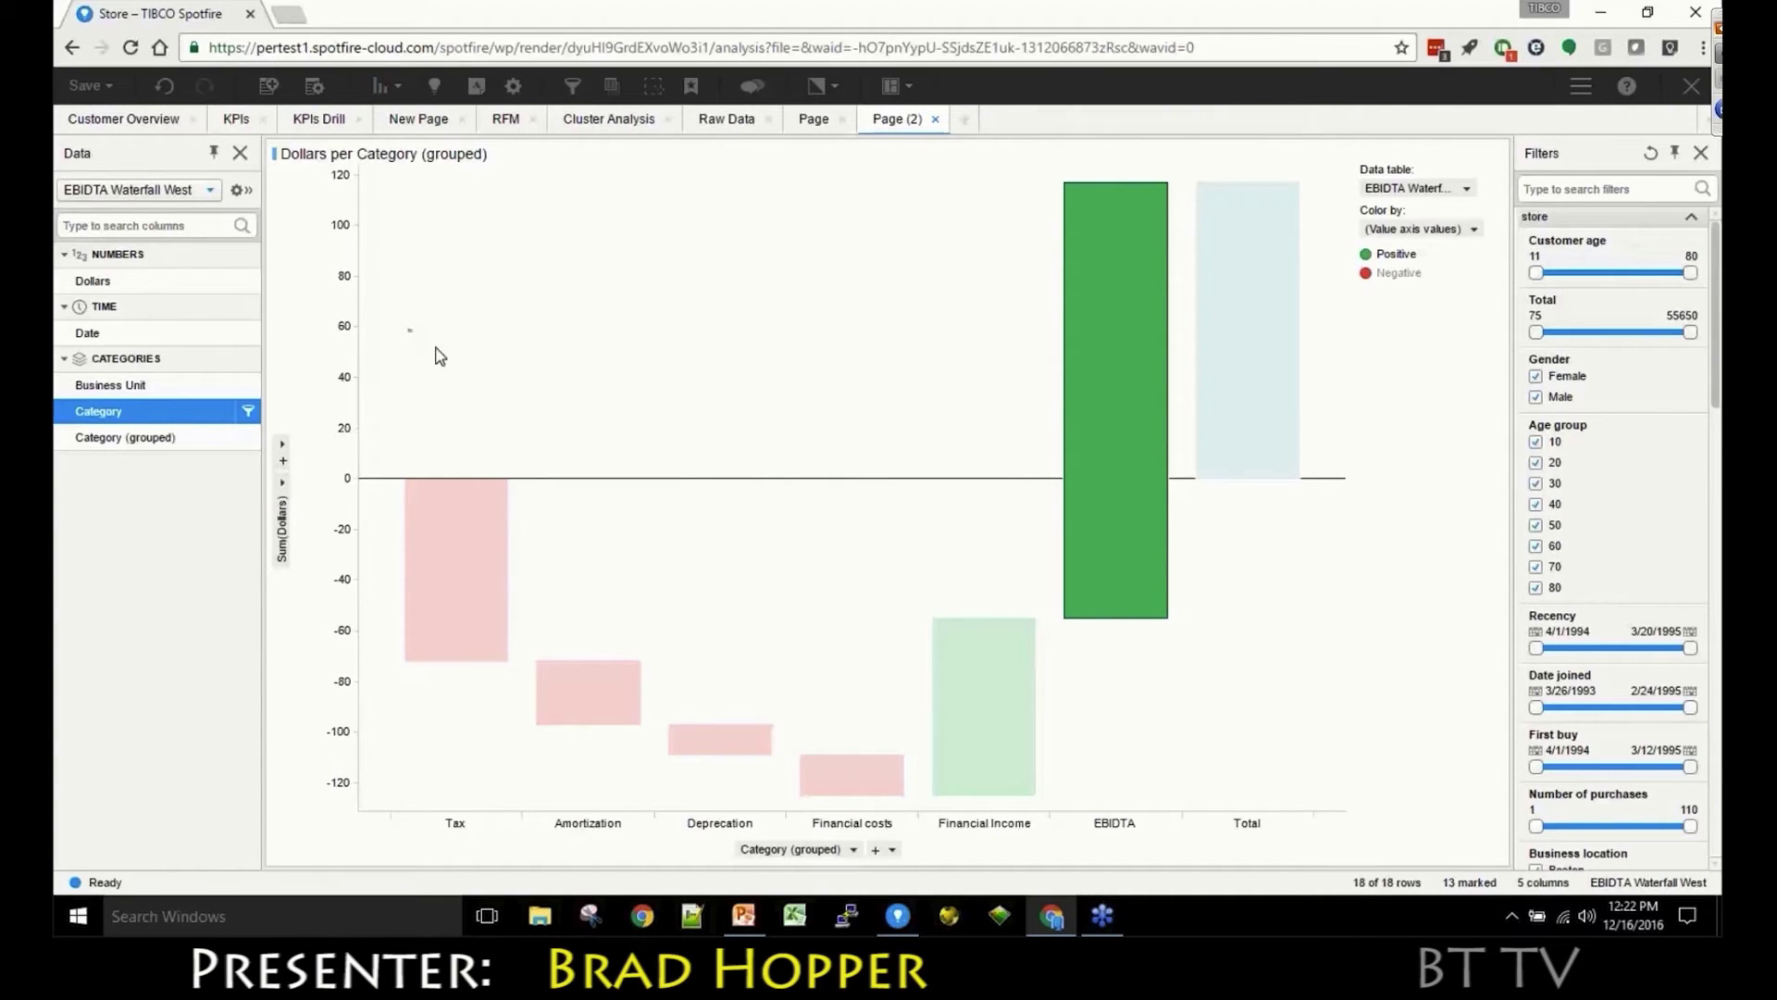
- Mark the bars from Tax through Financial Income and group these categories under the name Rest
drag(408, 330, 1017, 828)
right_click(985, 696)
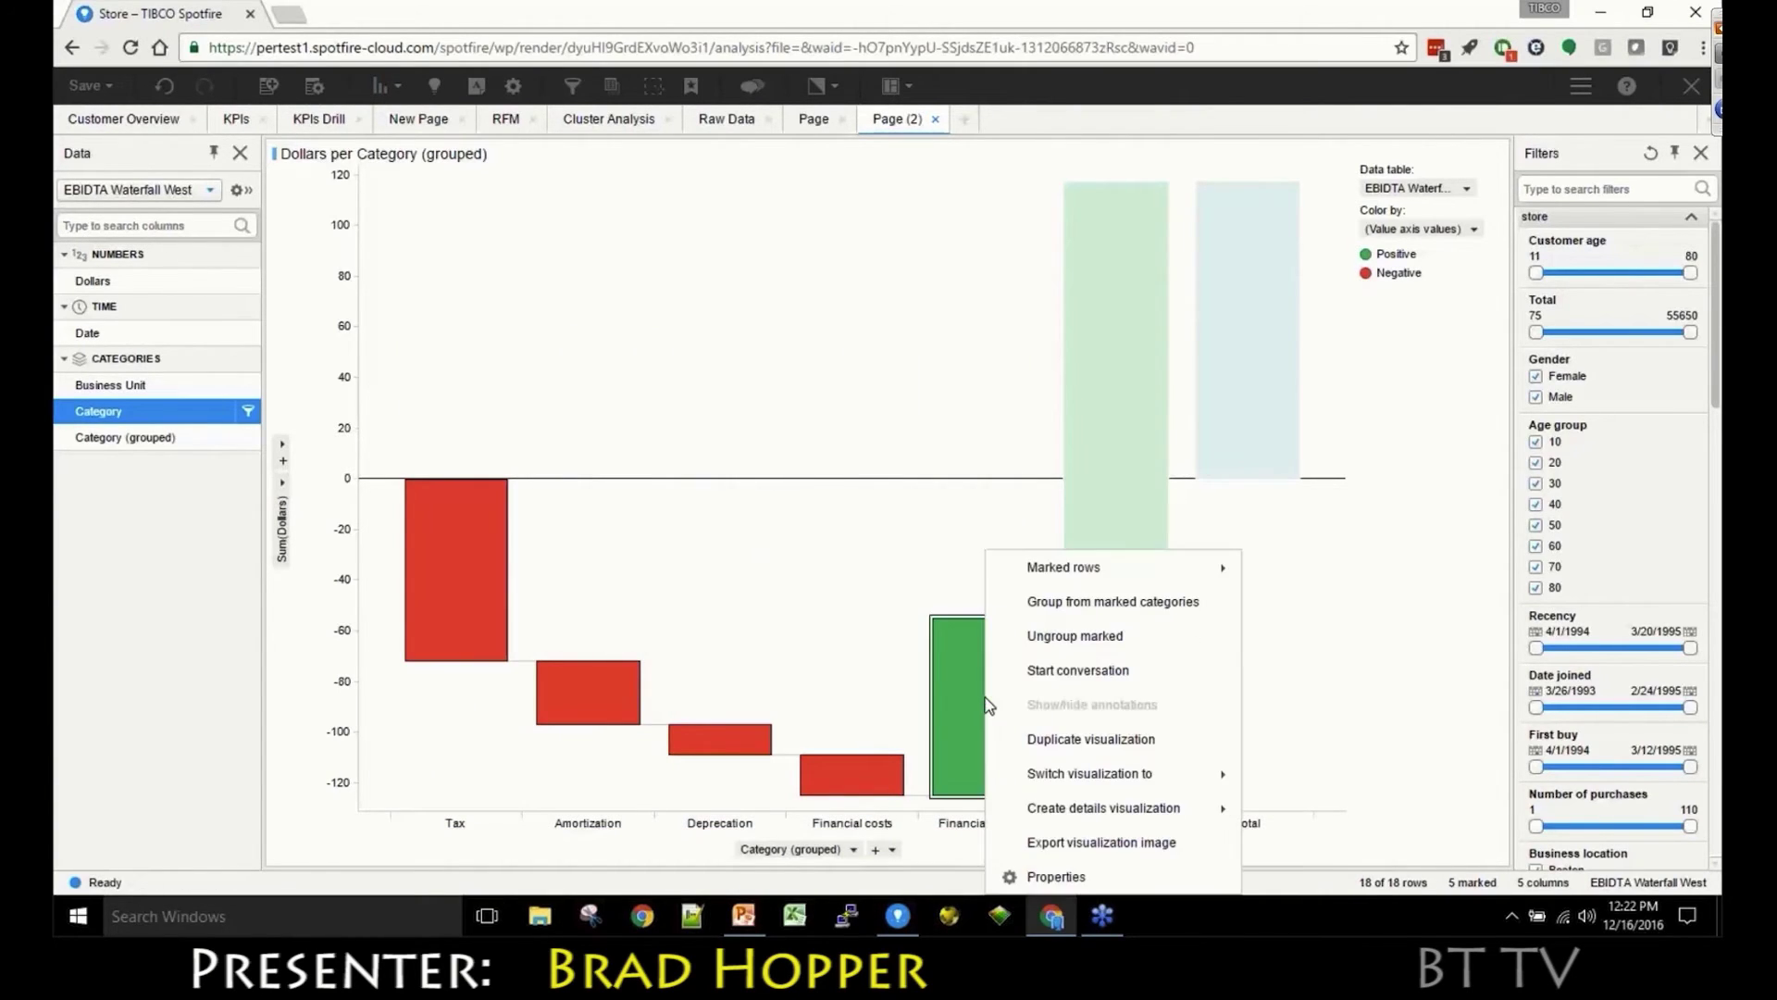
click(1122, 602)
text(Rest)
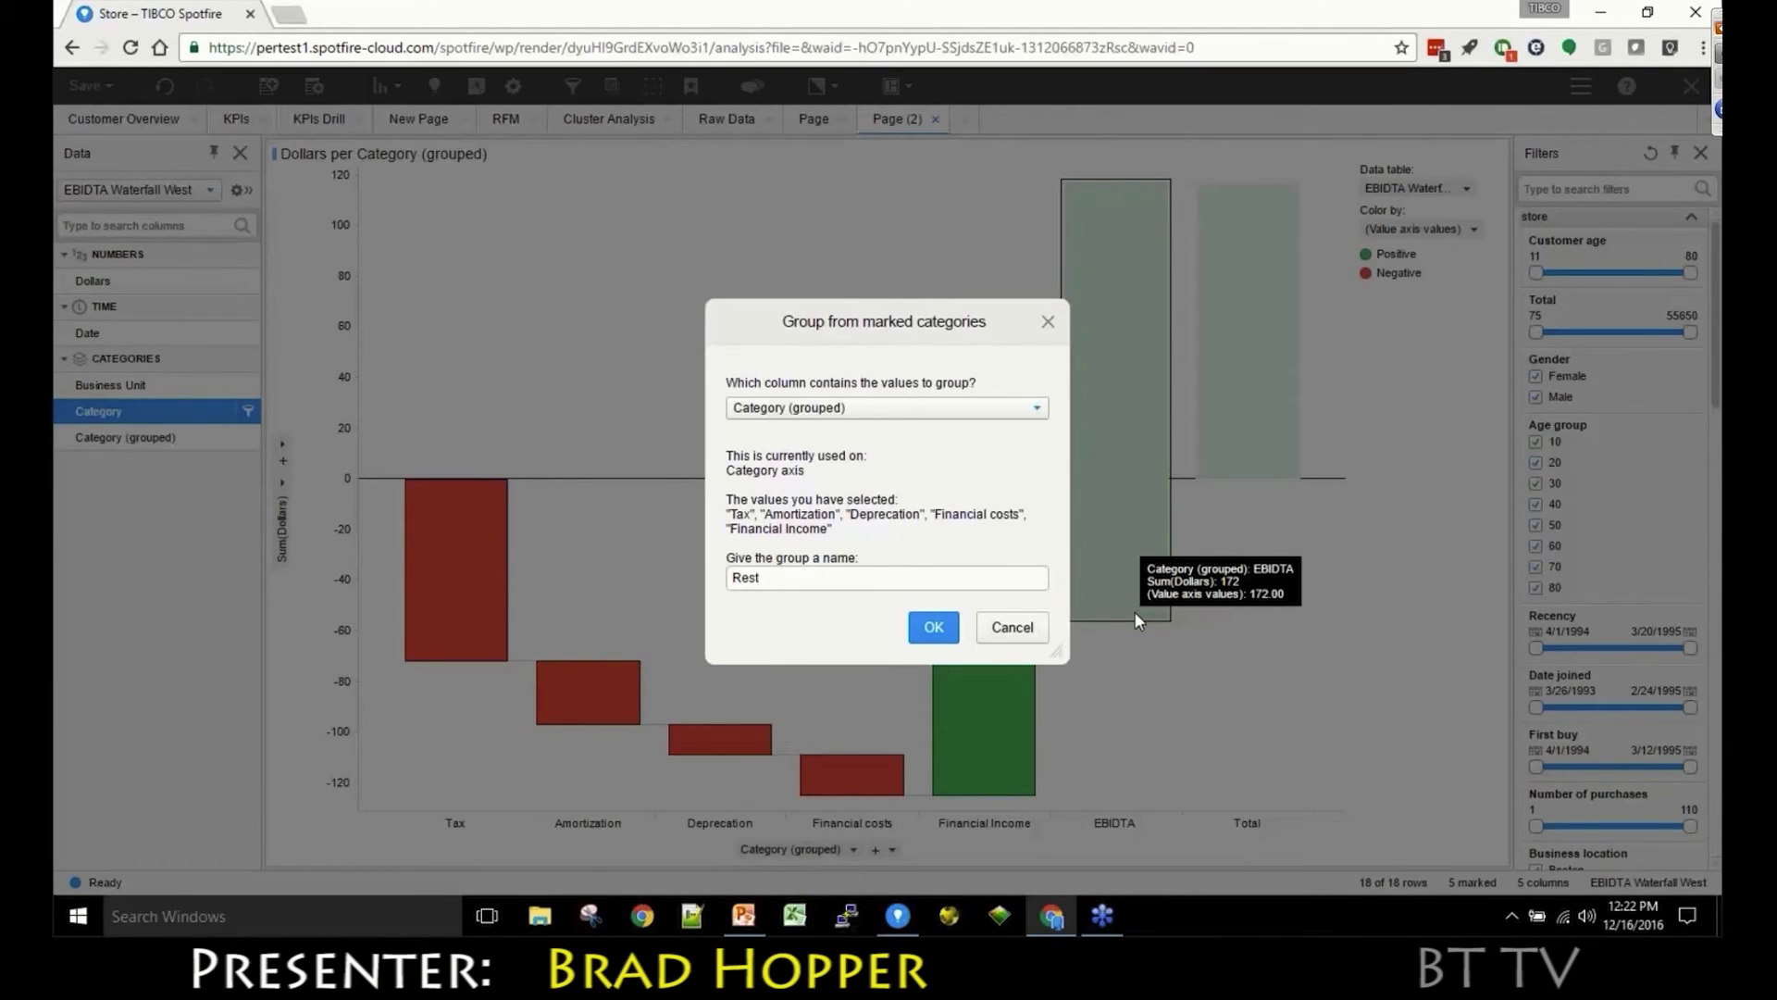
click(945, 628)
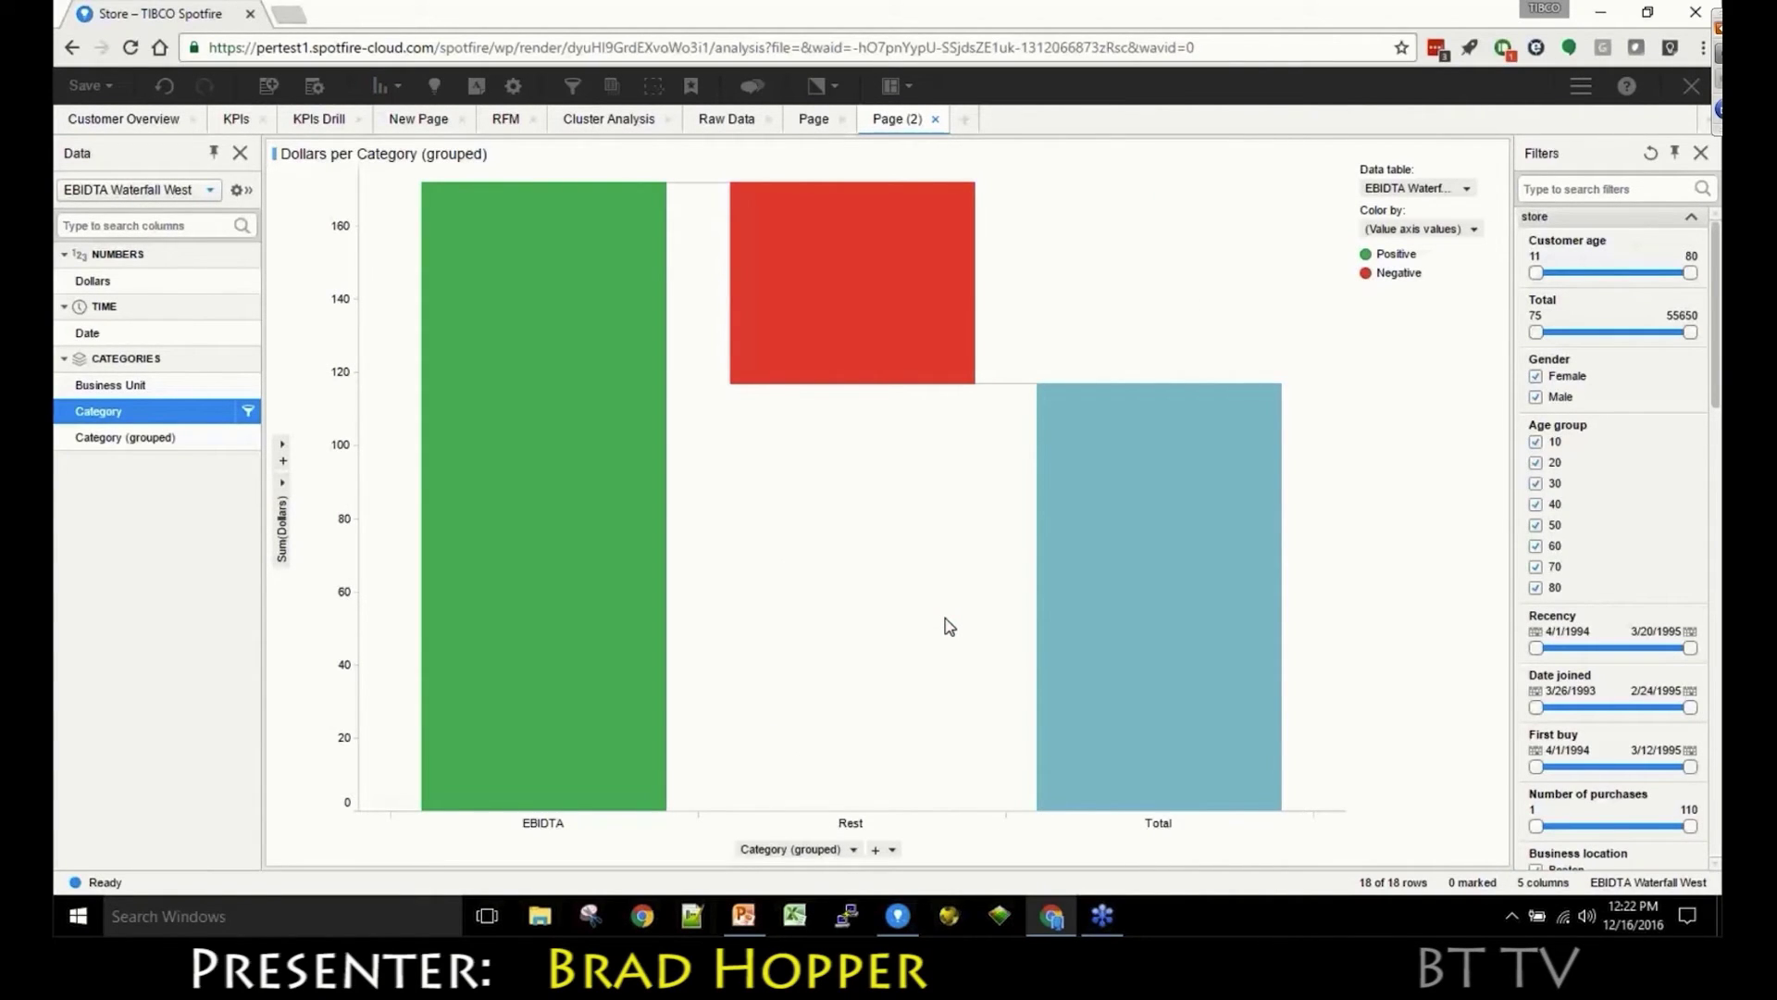
- Add Category as a second level after Category (grouped) on the waterfall chart's category axis
click(892, 849)
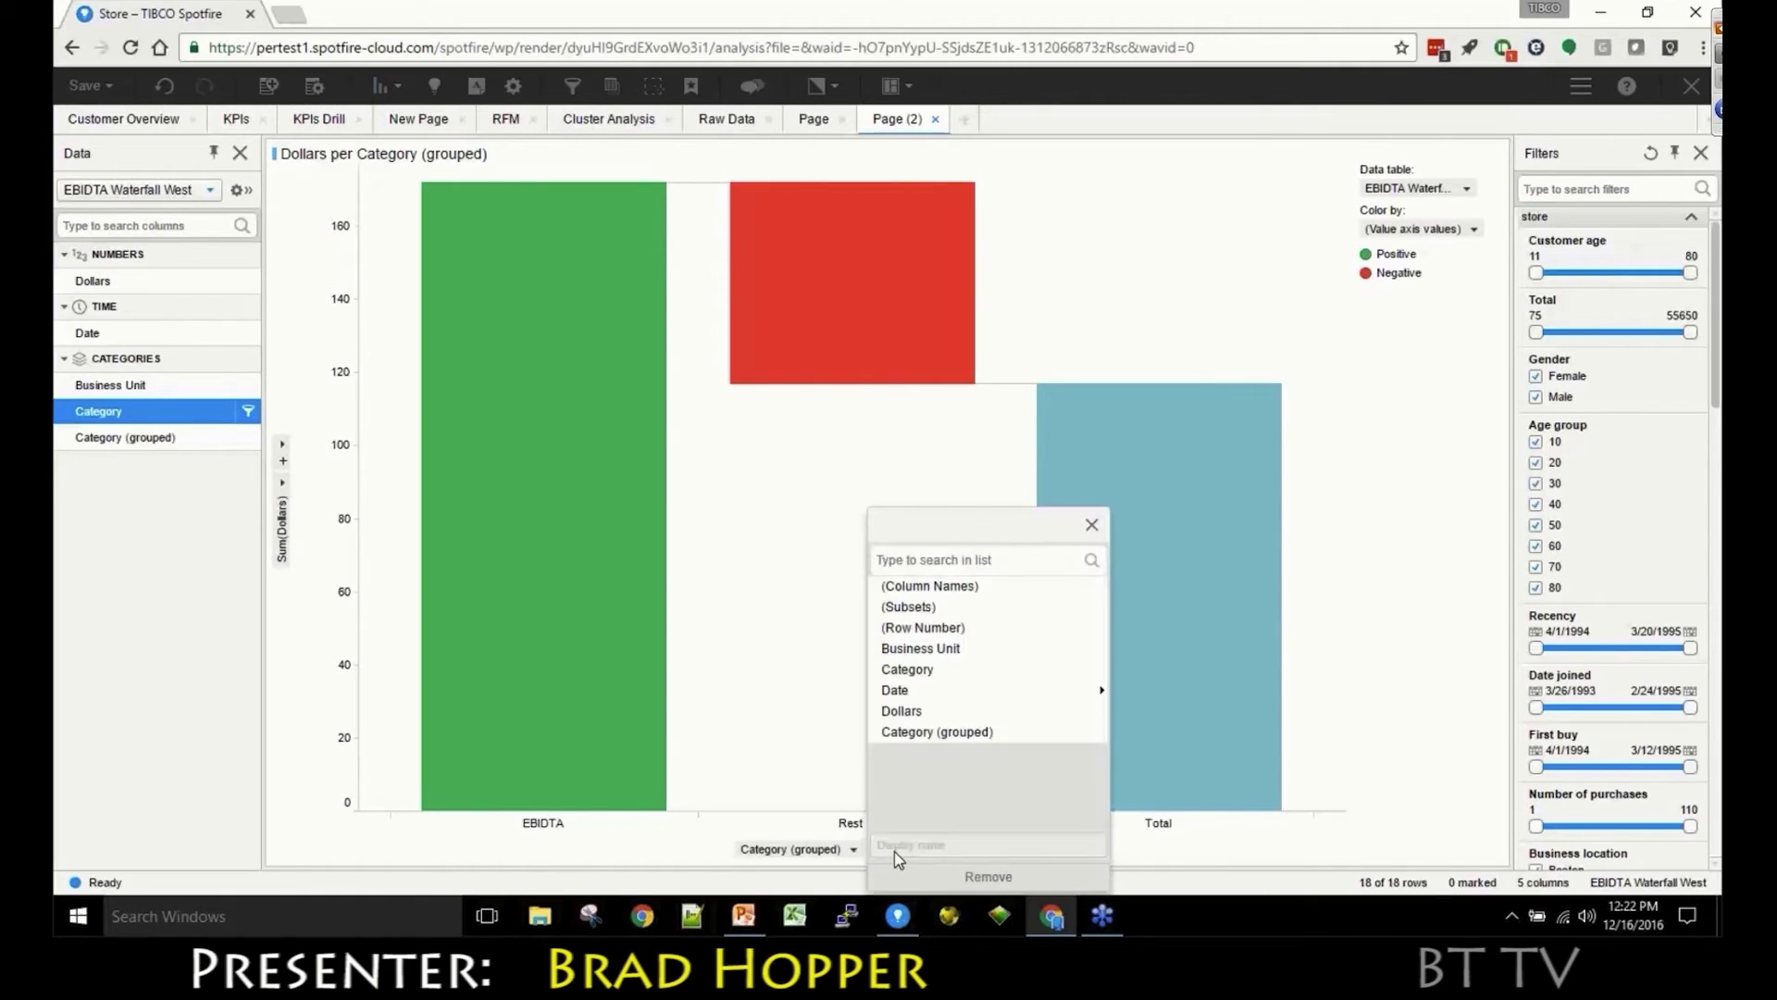
click(949, 676)
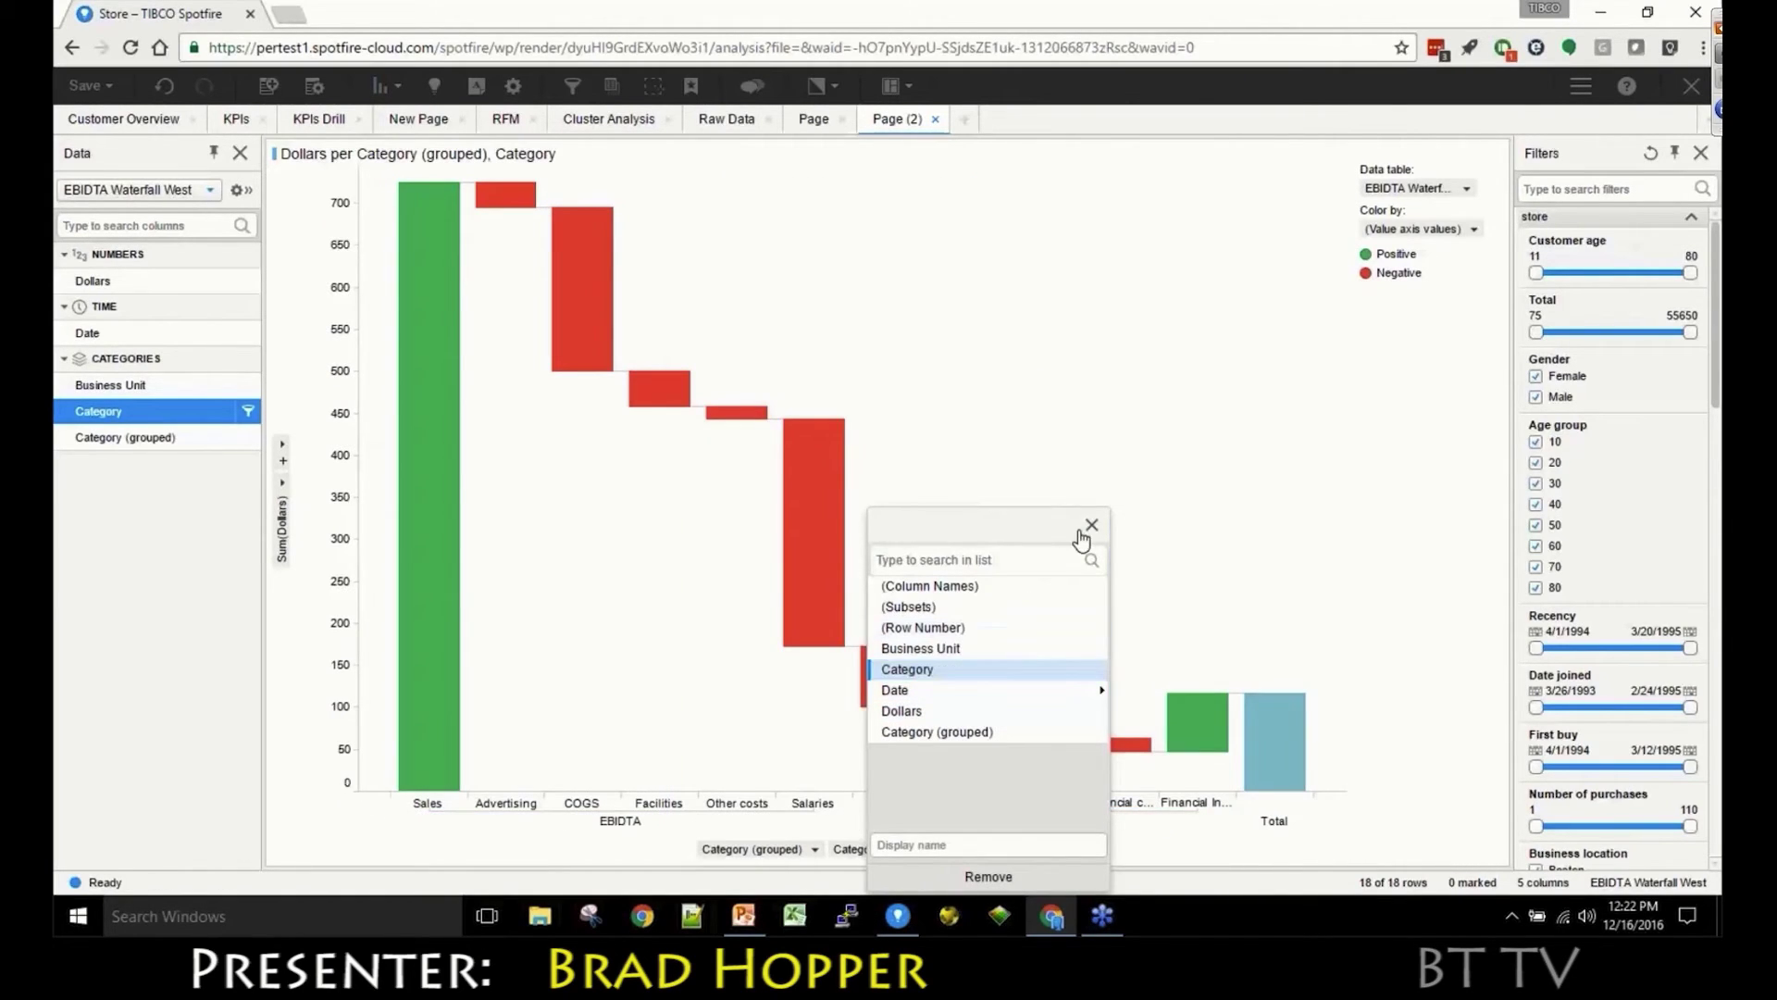
click(1090, 526)
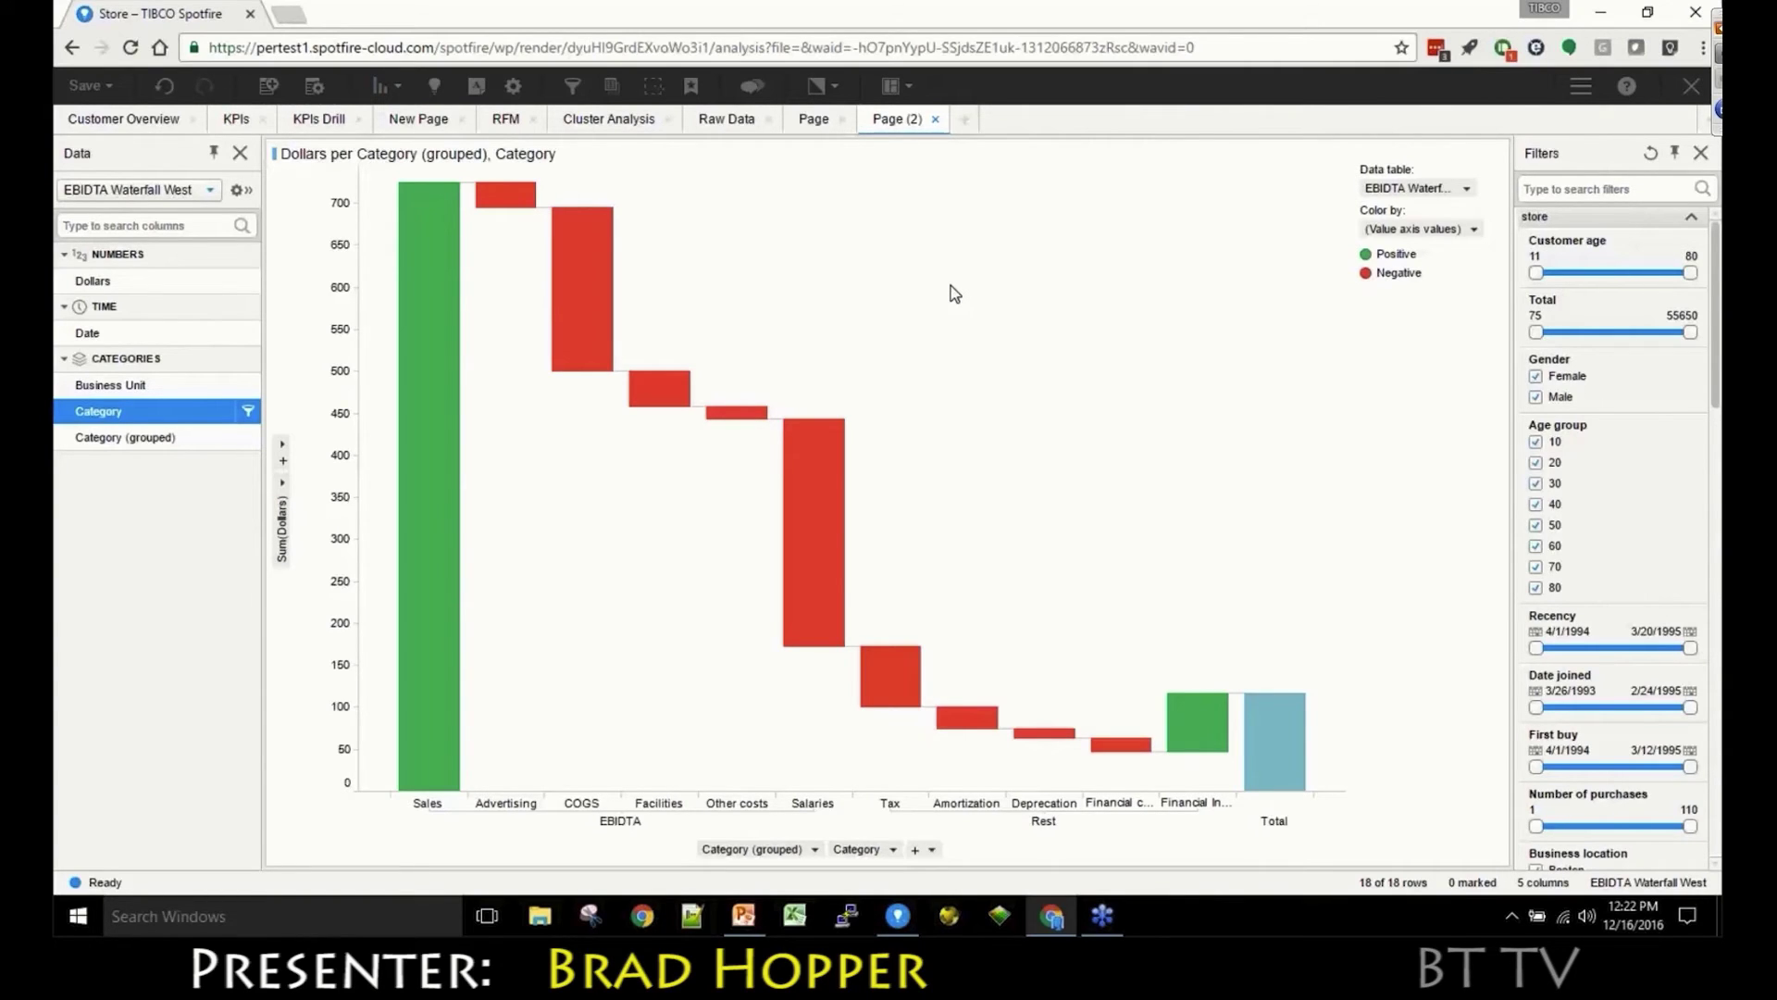
- Add the desktop file EBIDTA Waterfall East as rows to EBIDTA Waterfall West, reviewing the column matching and keeping the new Origin of data column
click(1648, 13)
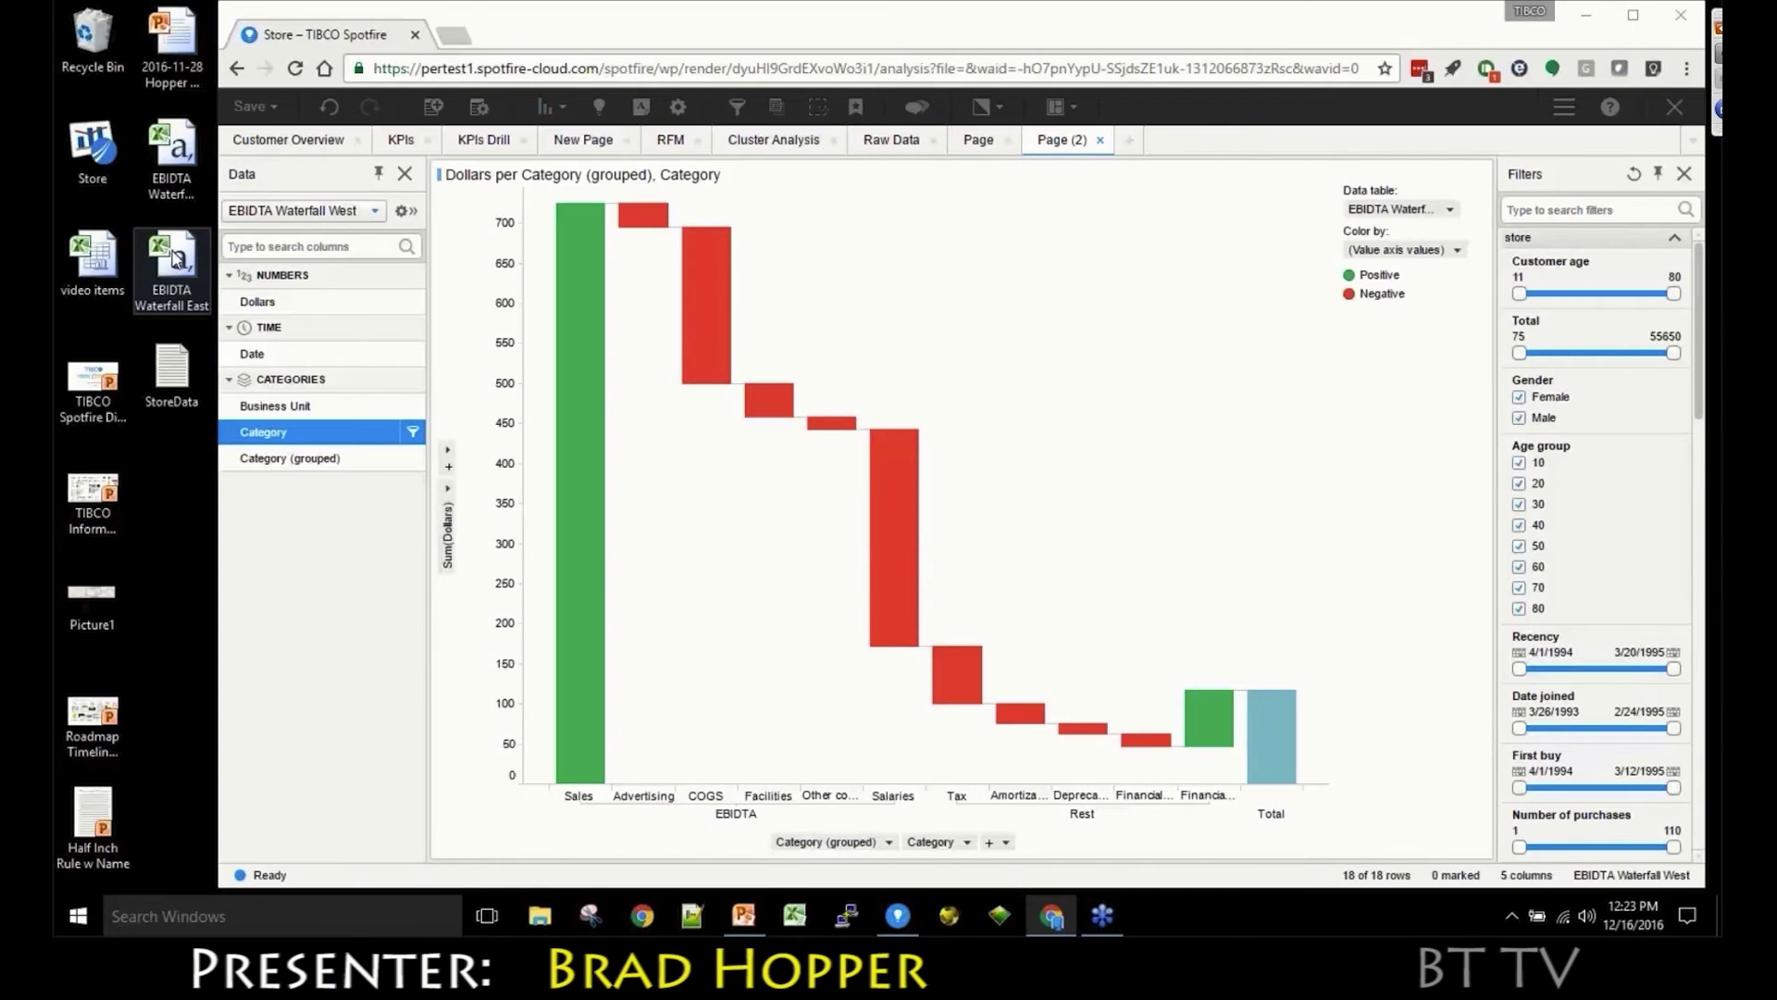
drag(176, 259, 989, 431)
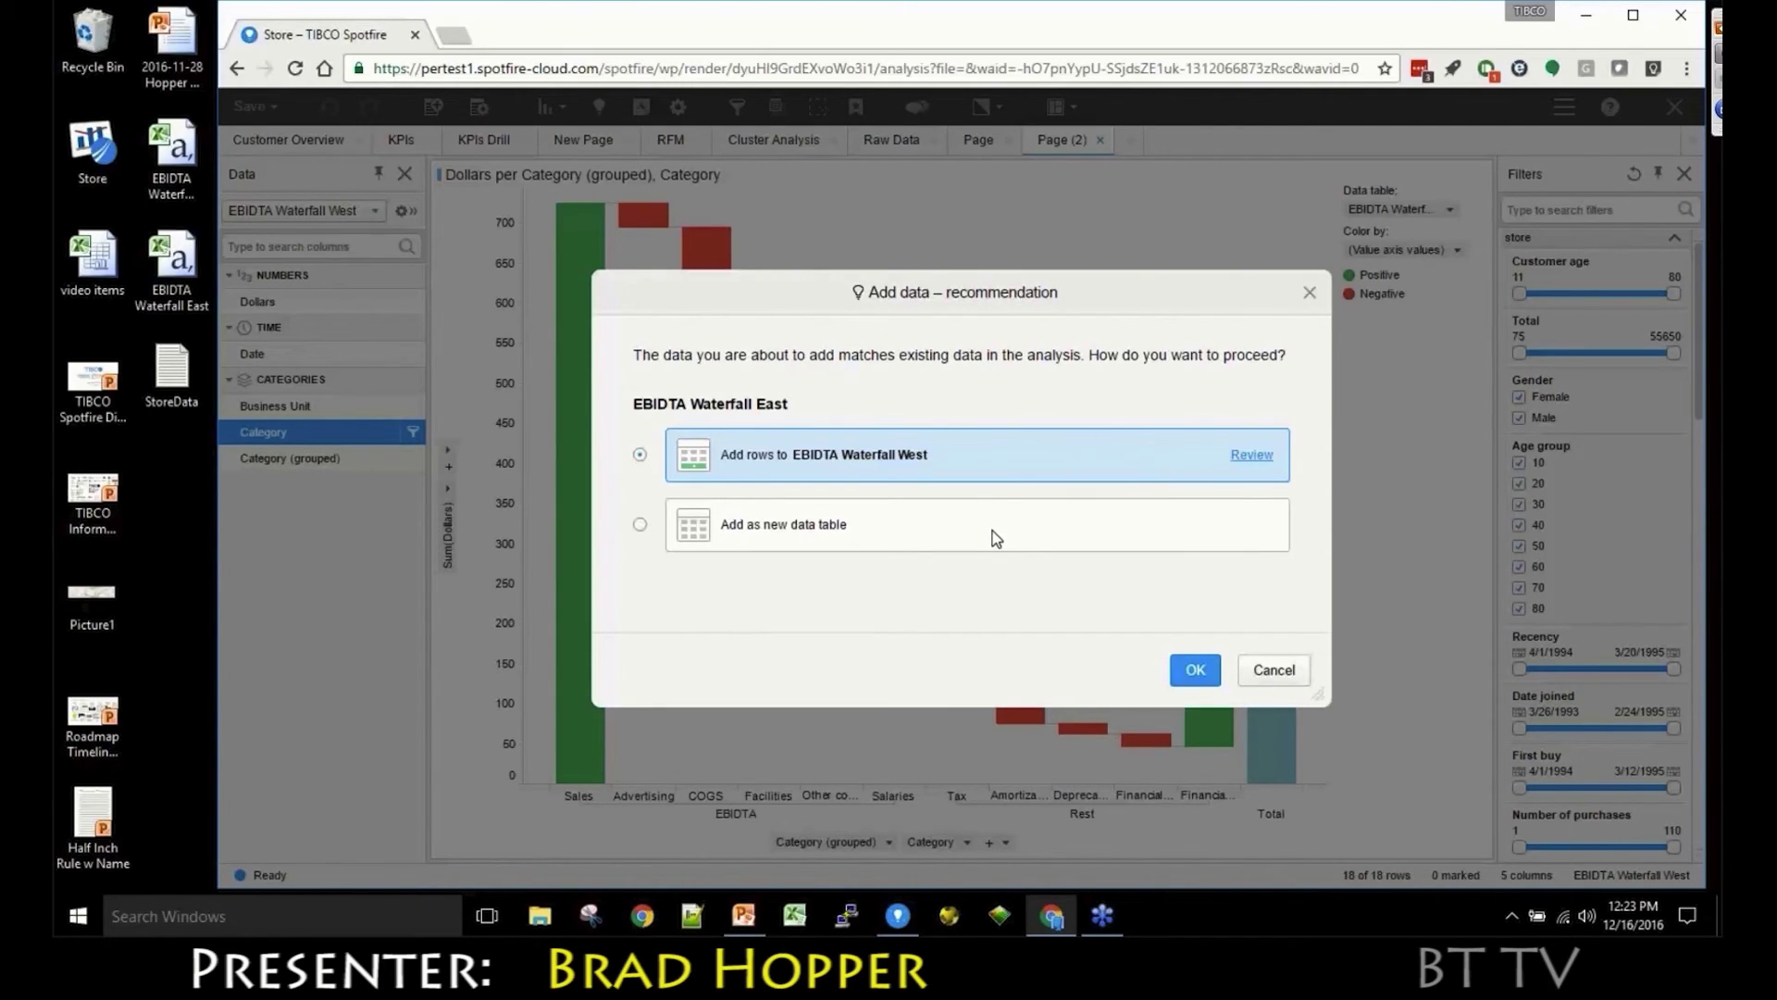
click(1255, 457)
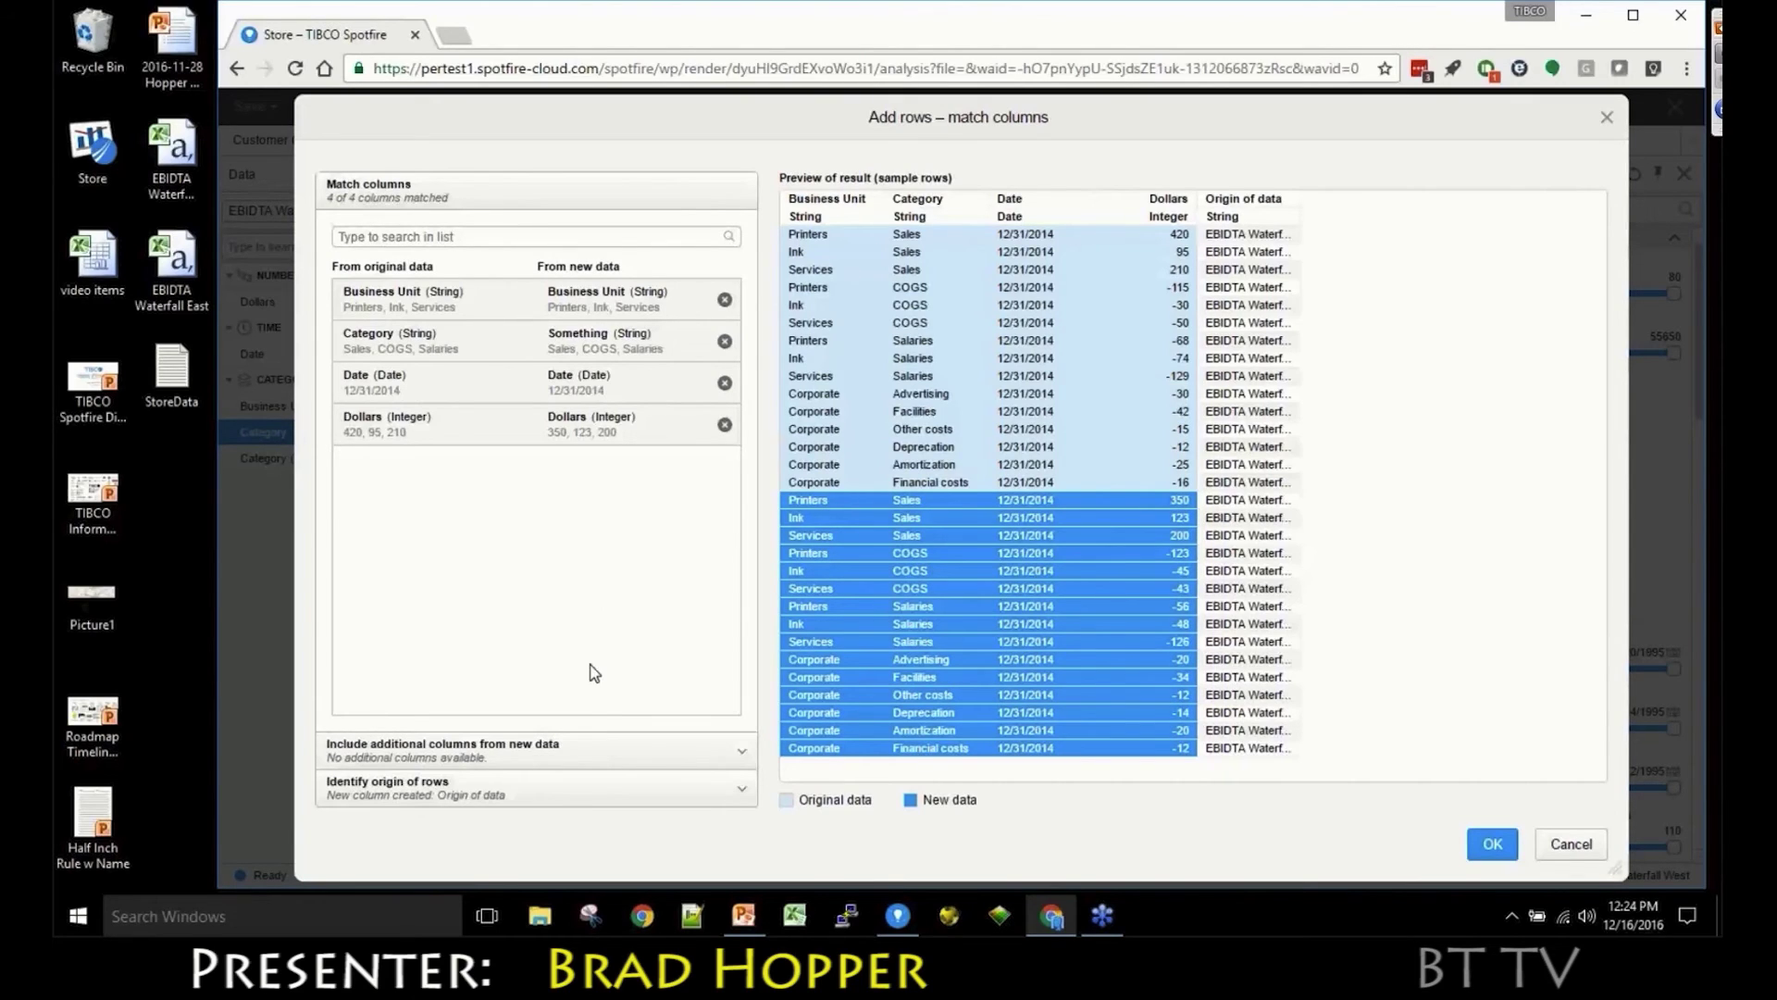
click(579, 794)
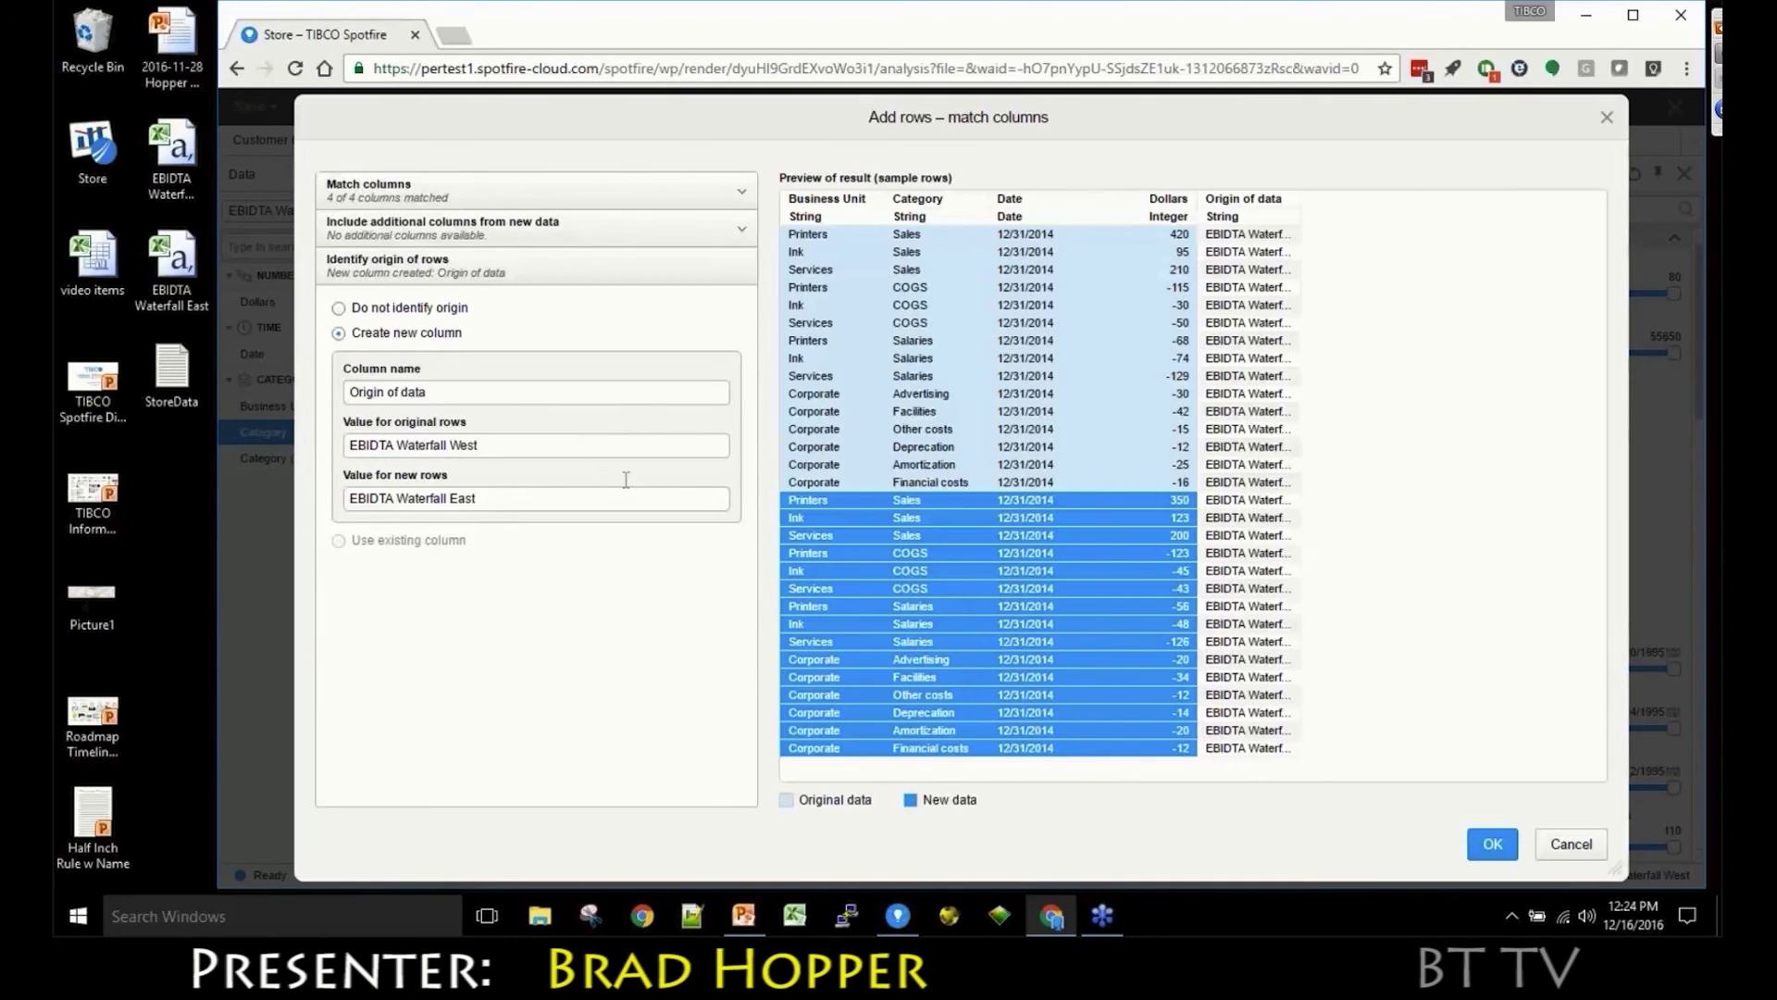
click(1492, 844)
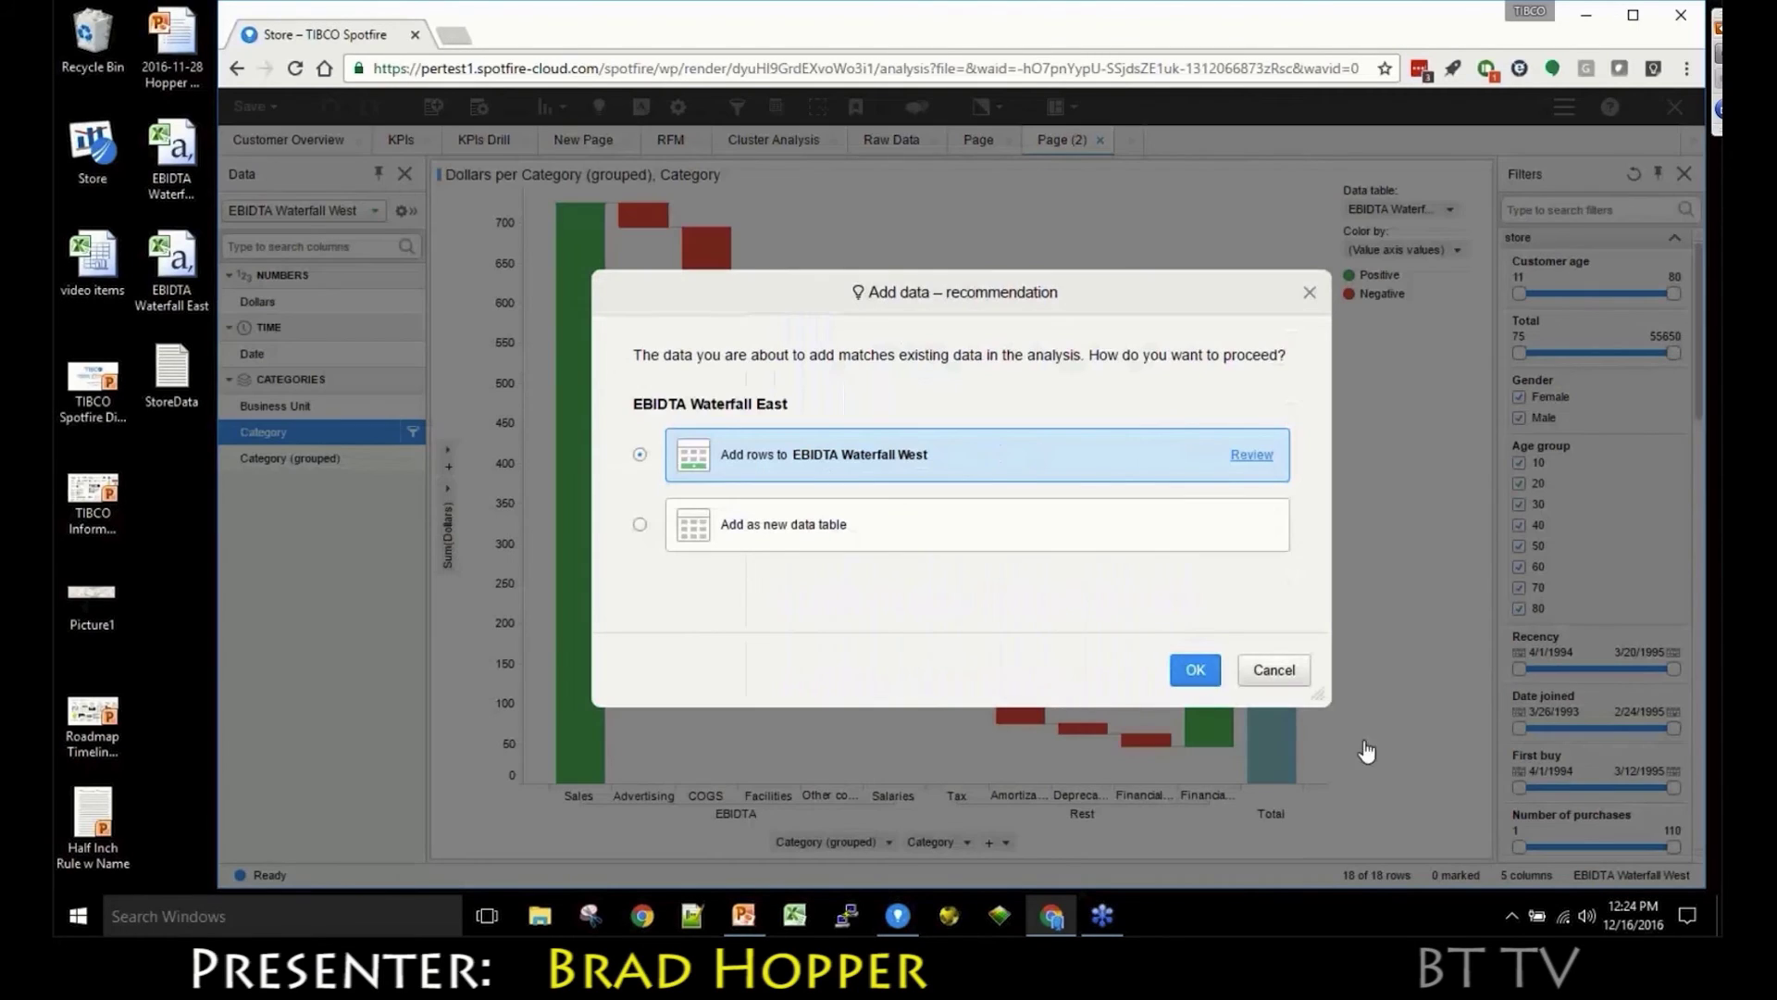
click(1195, 670)
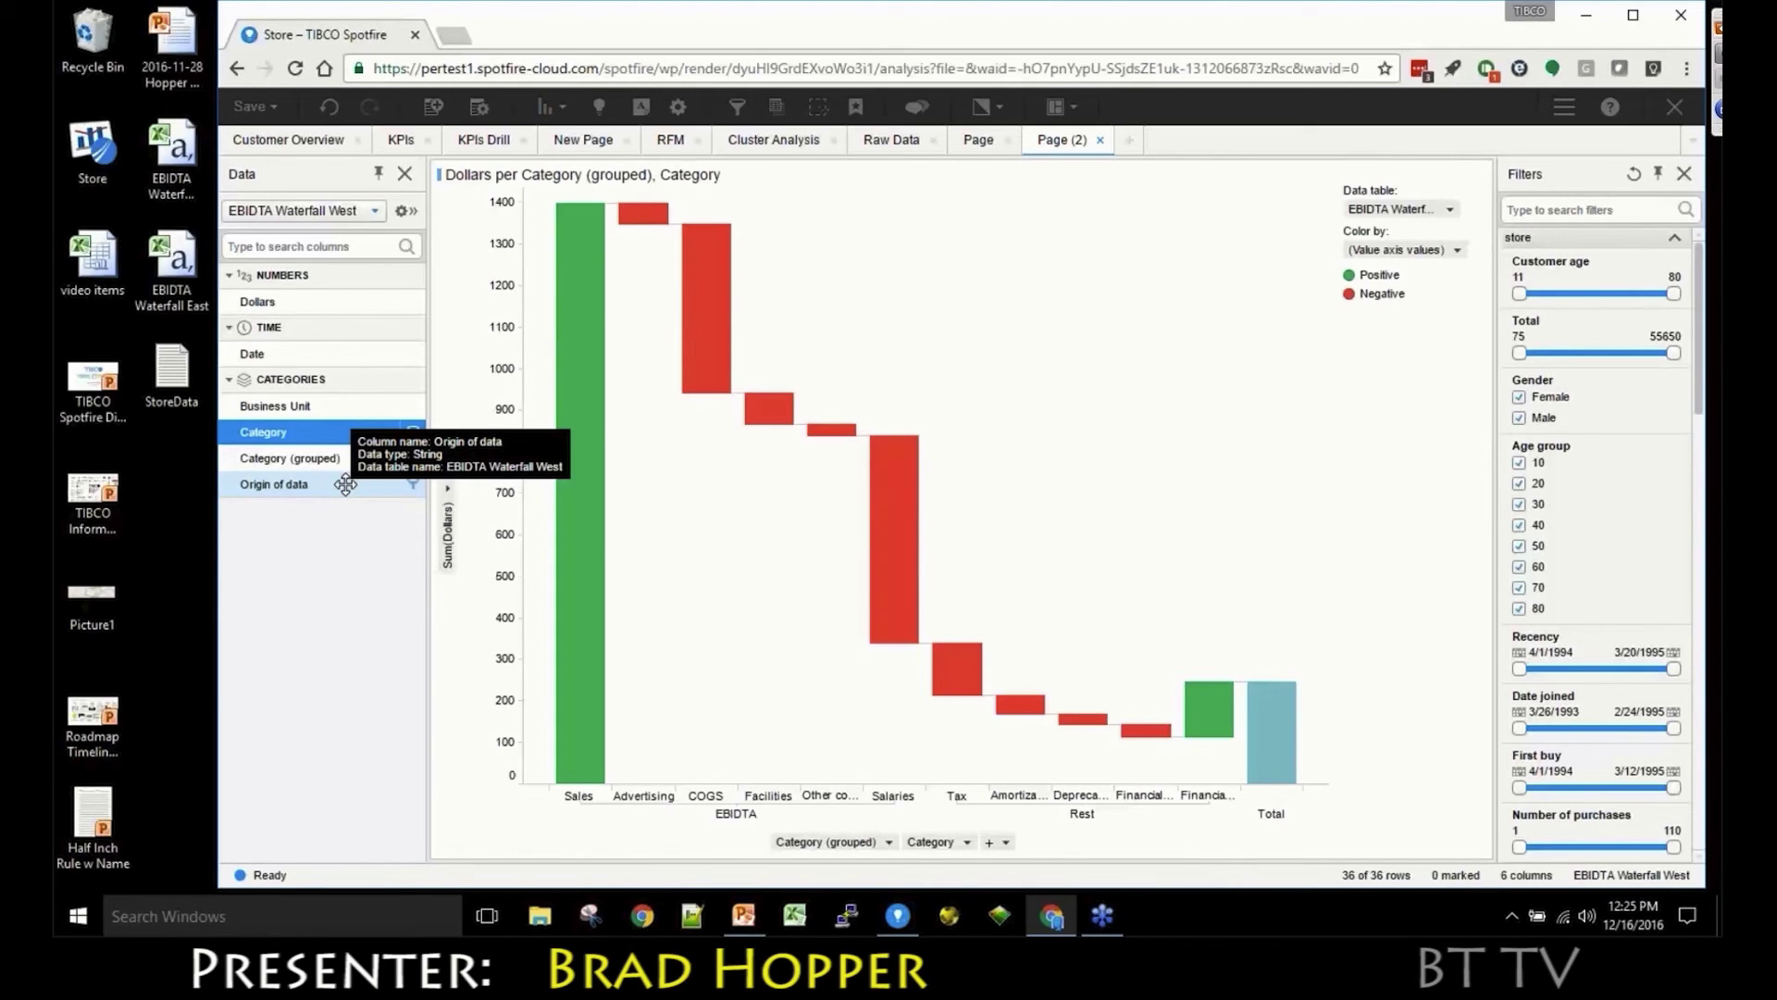
- Trellis the waterfall chart by the Origin of data column and maximize the browser window
drag(345, 485, 945, 530)
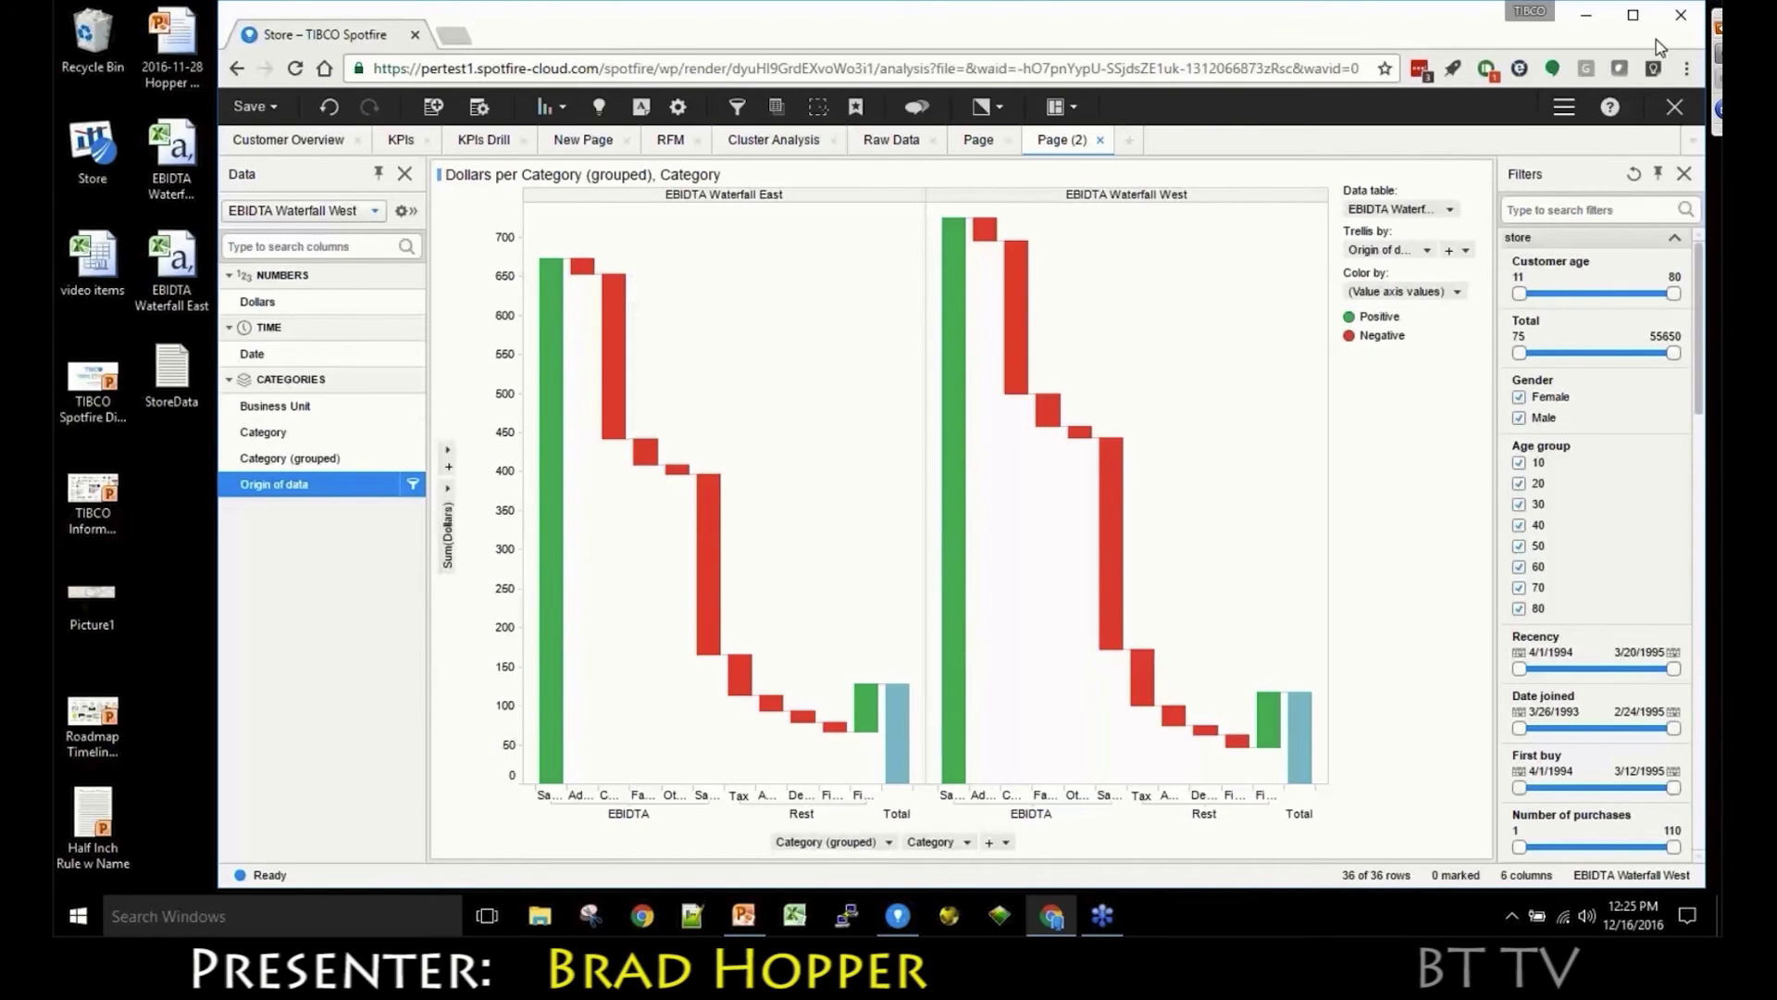
click(1633, 15)
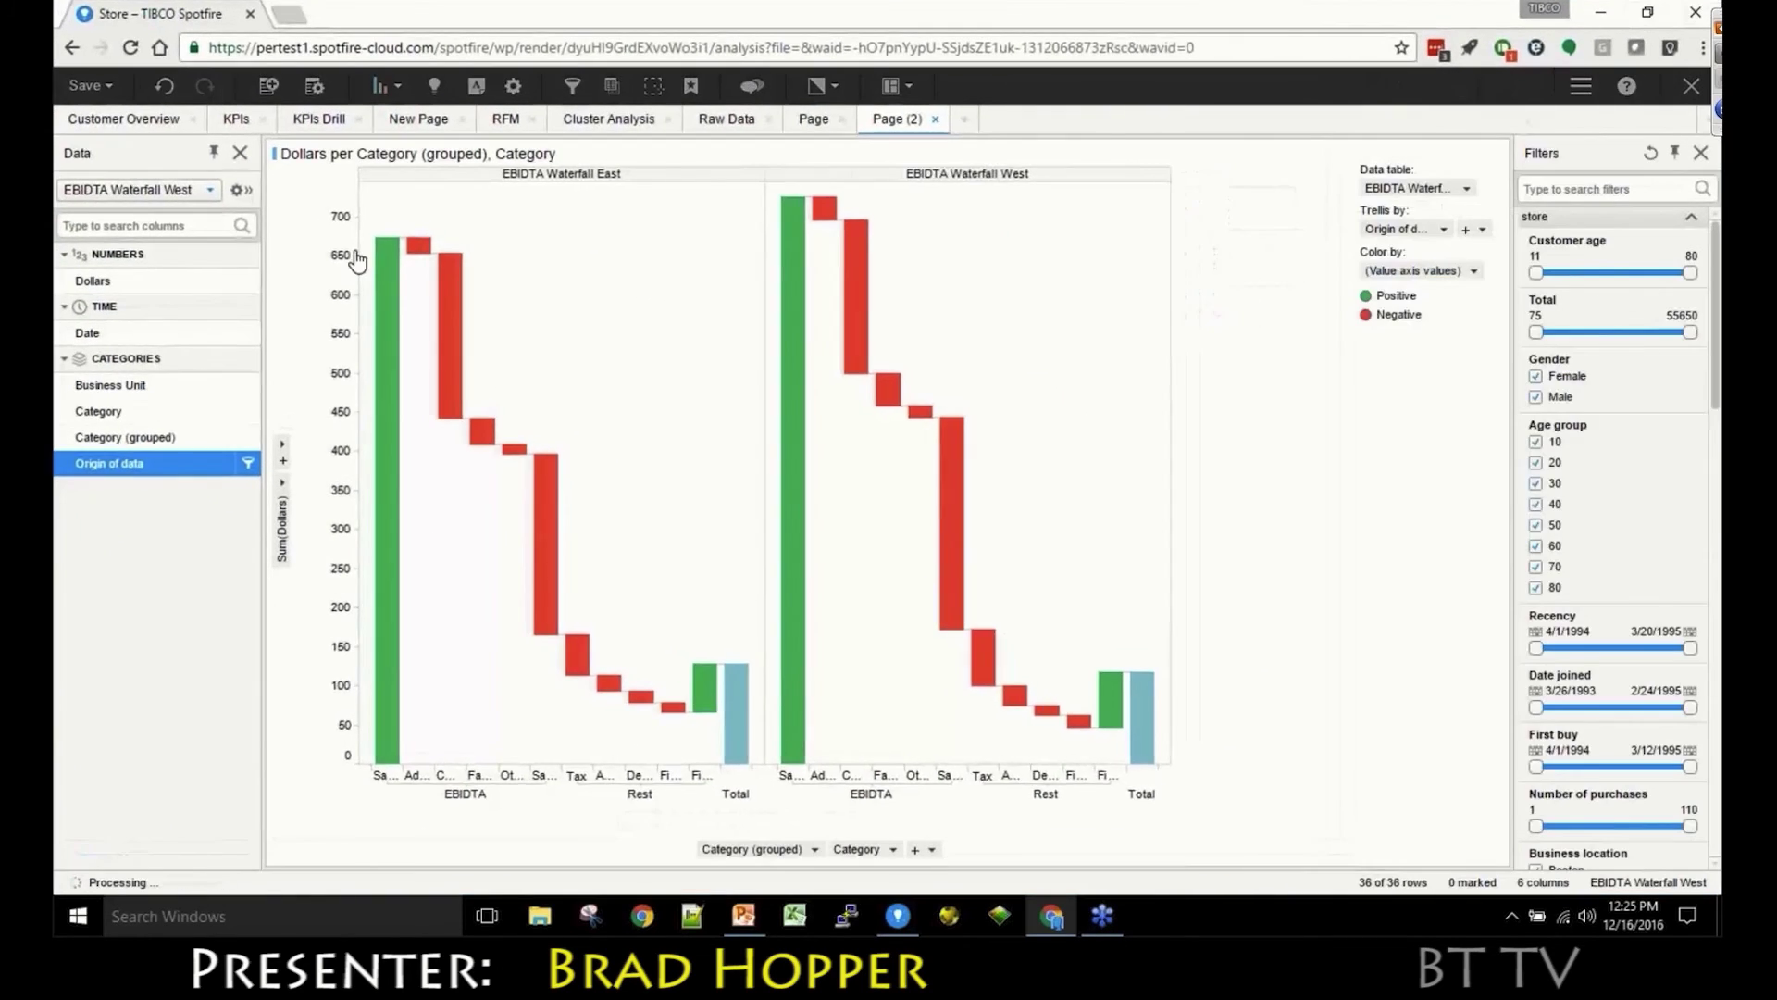
- Examine the EBIDTA Waterfall West table's source view, including the final table's transformations and the details of the added Category (grouped) column
click(248, 190)
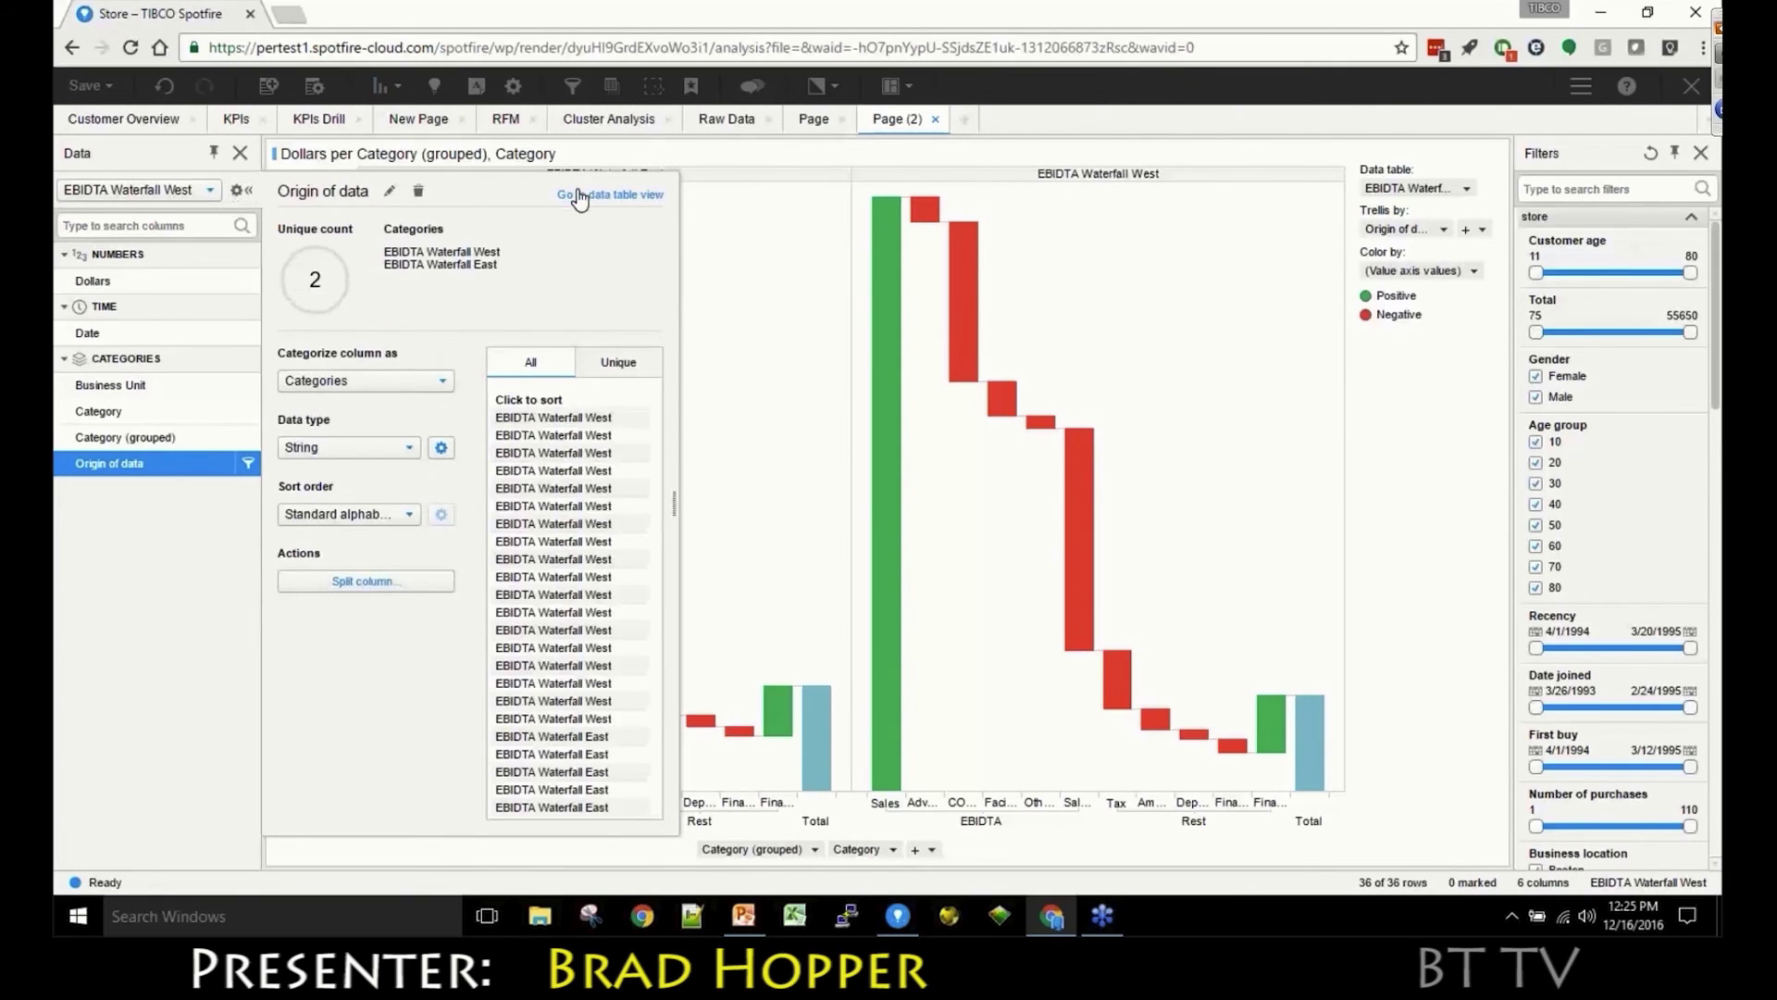
click(577, 196)
click(822, 191)
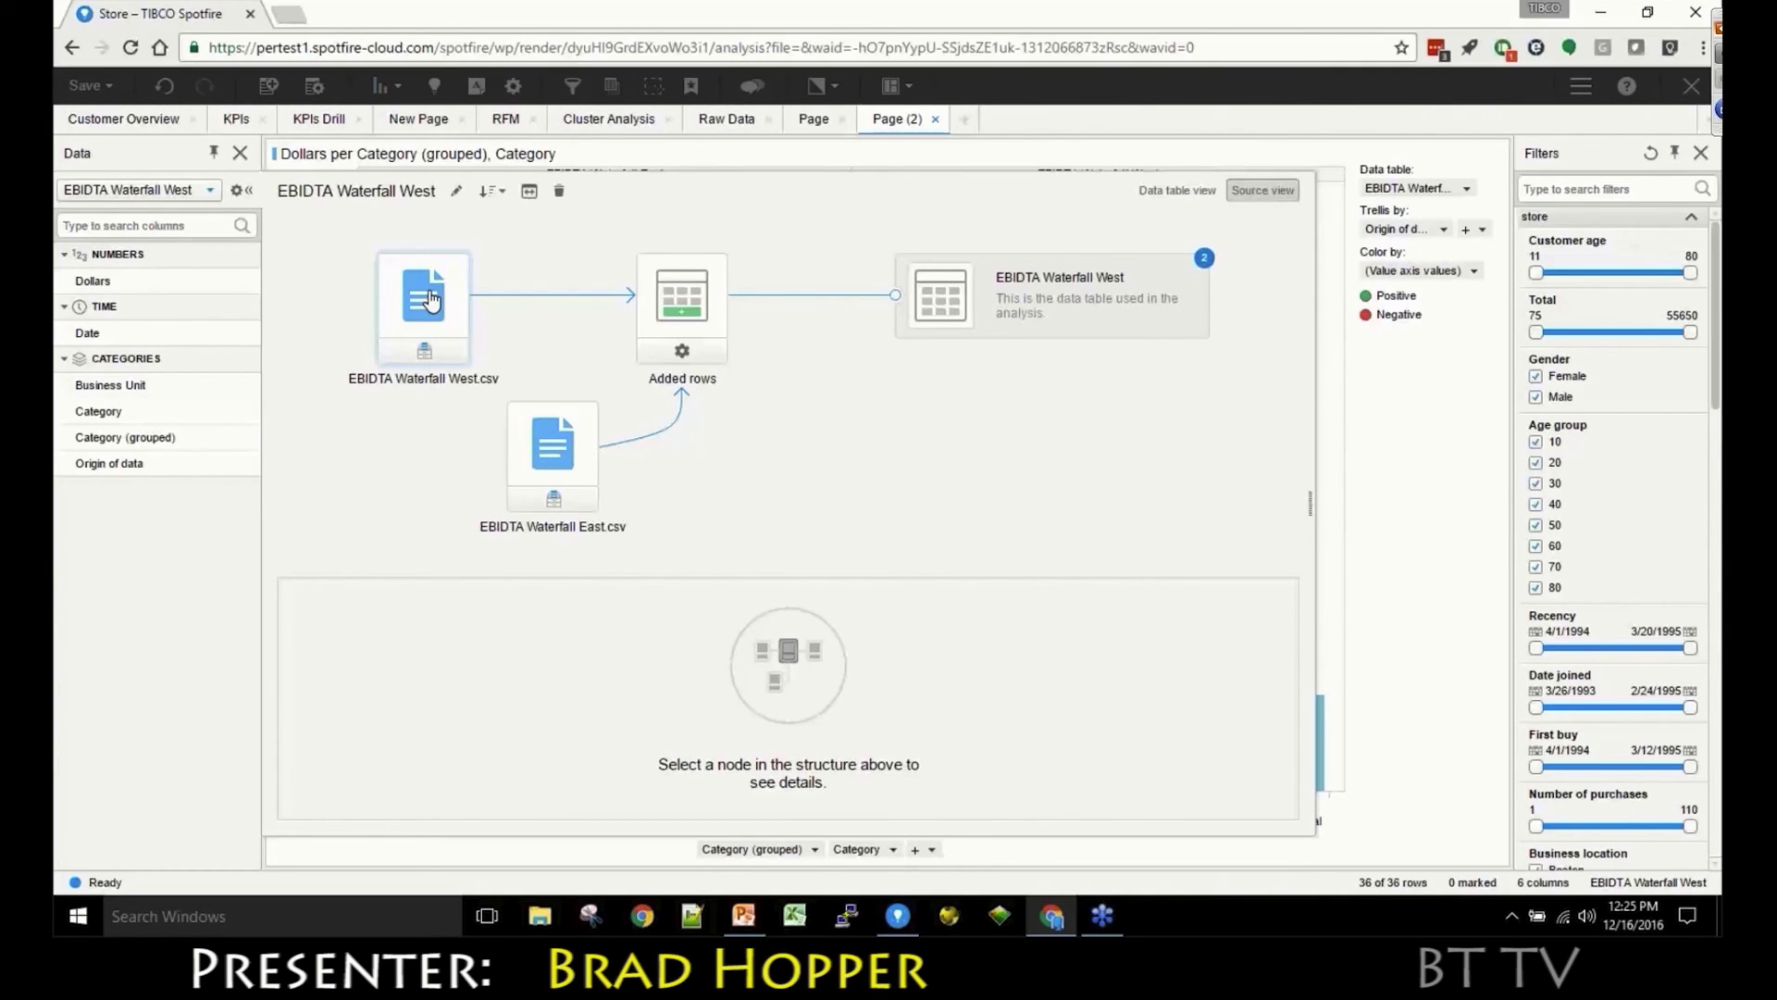
mouse_move(1206, 268)
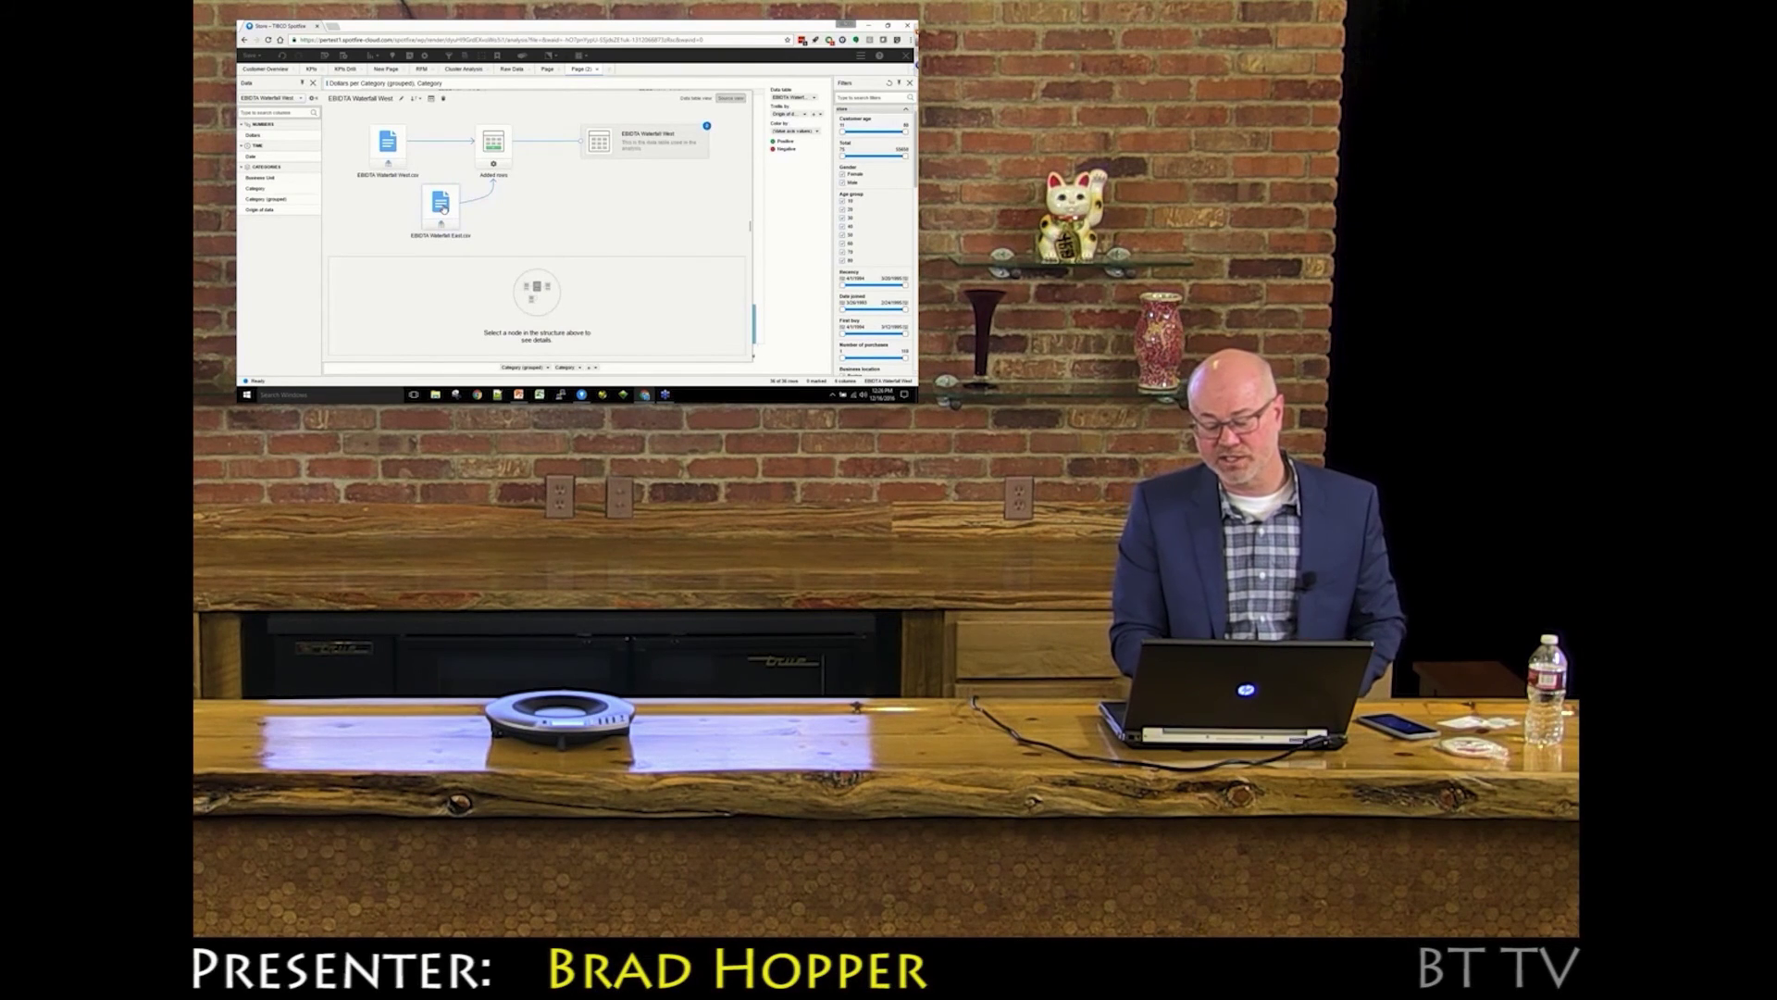
click(676, 137)
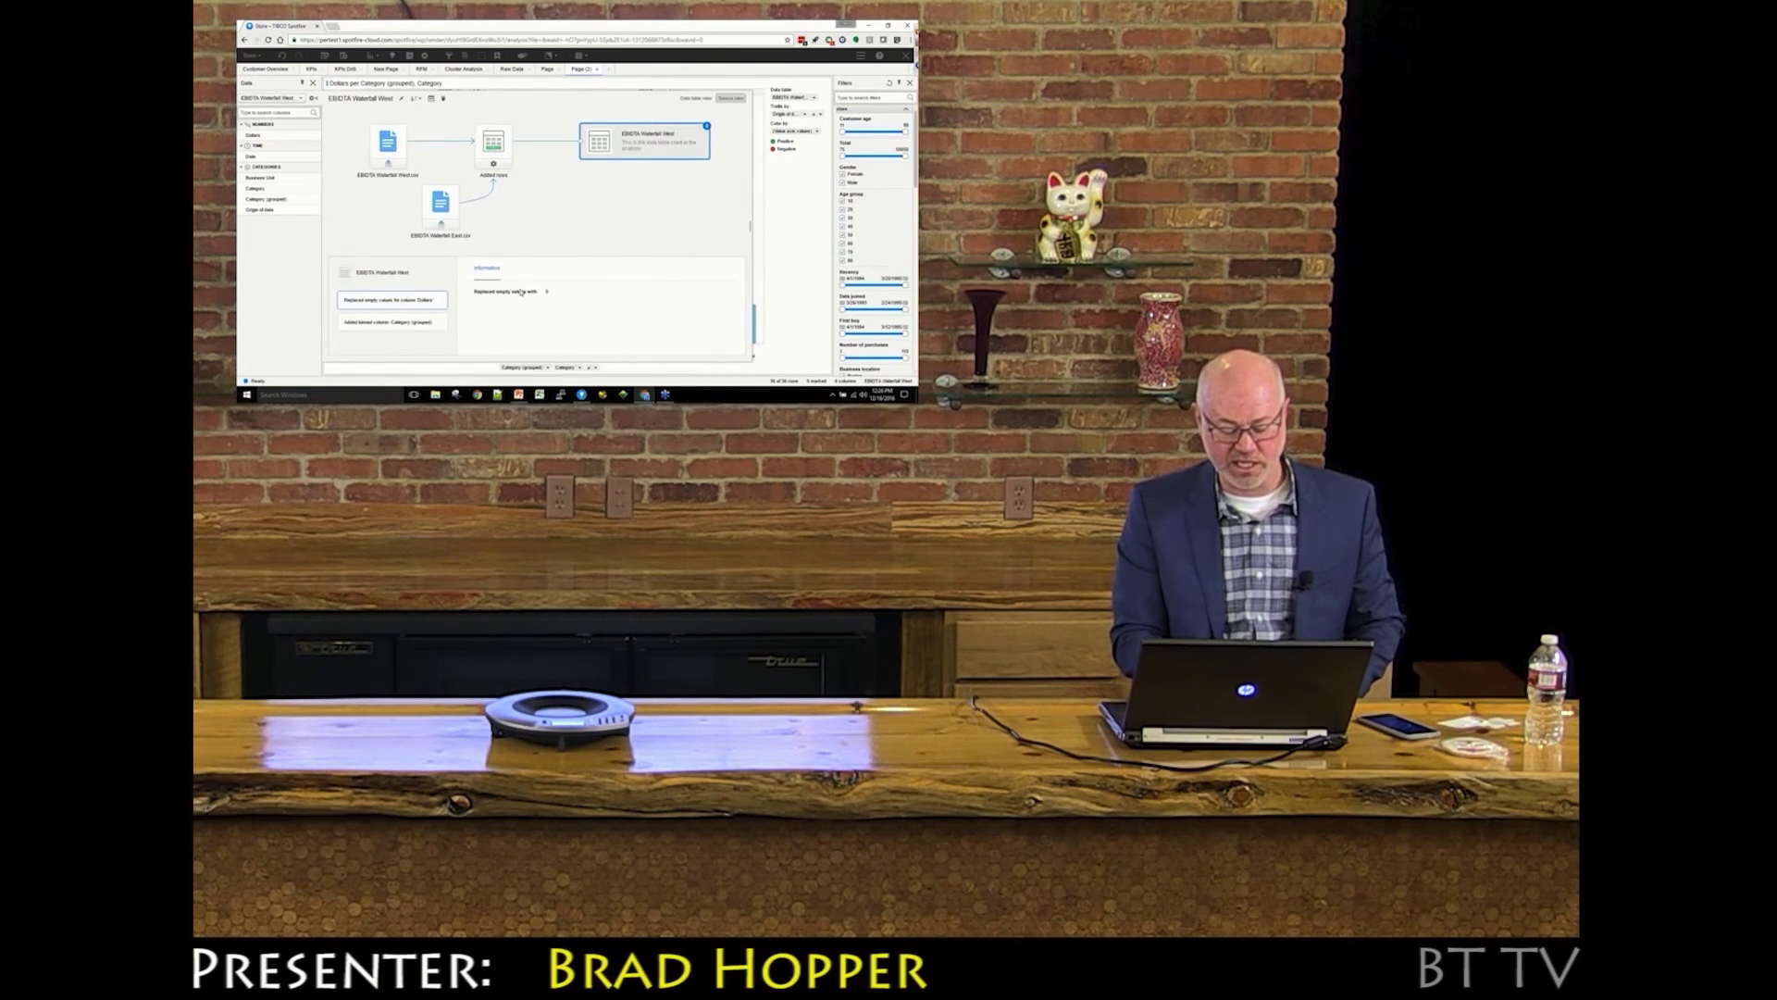
click(394, 323)
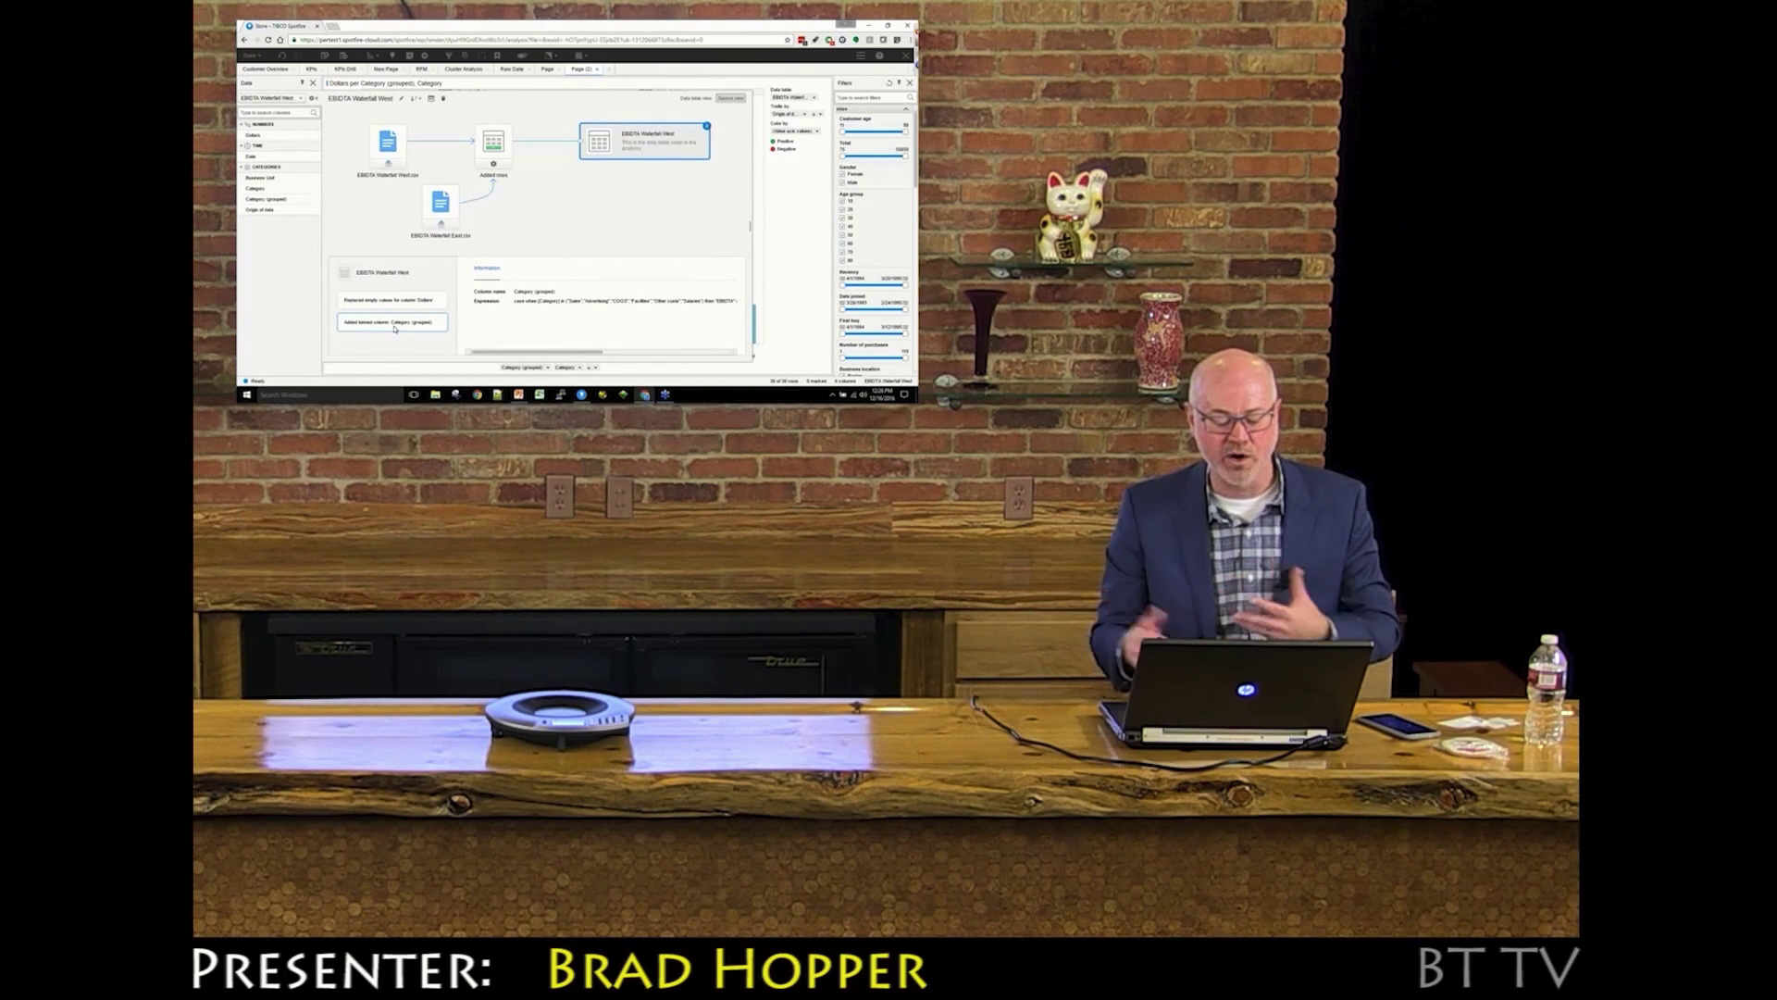